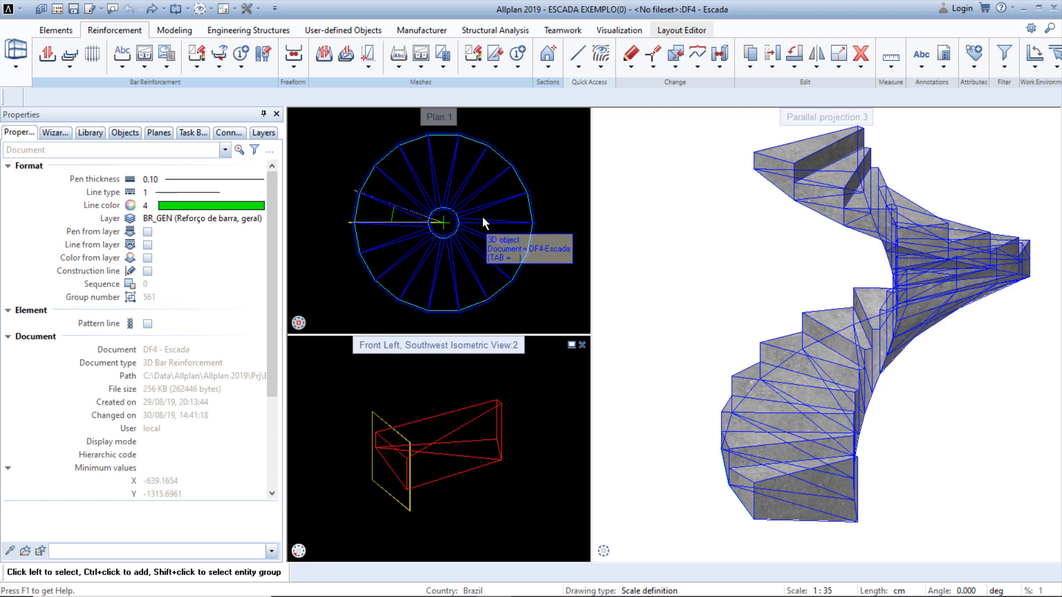
# Examine the spiral stair's plan and its two associative section views, including the lines inside the first section.
pyautogui.scroll(8, 775, 436)
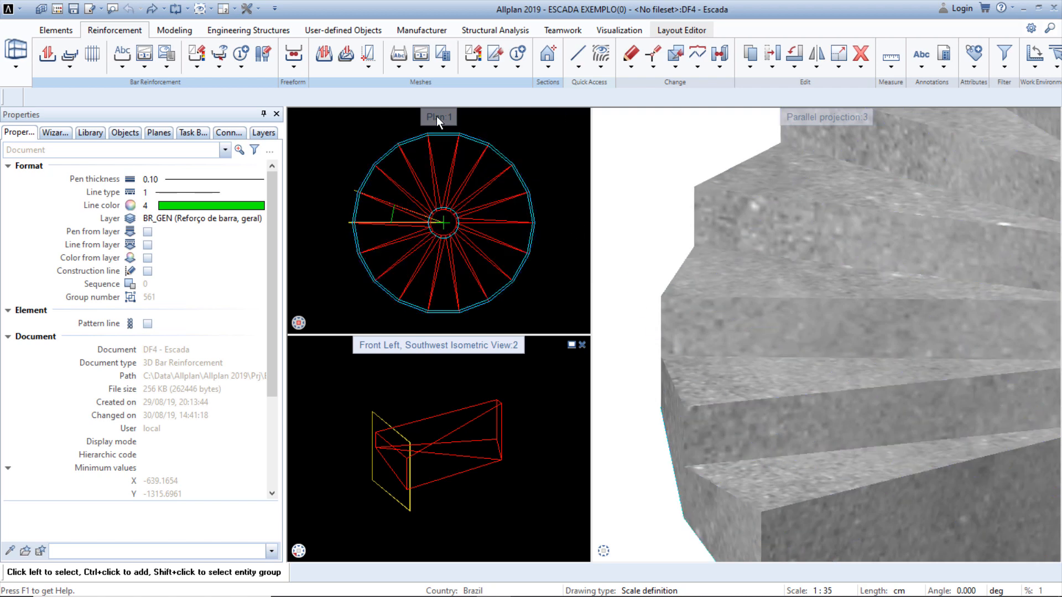
pyautogui.moveTo(437, 117); pyautogui.dragTo(650, 238)
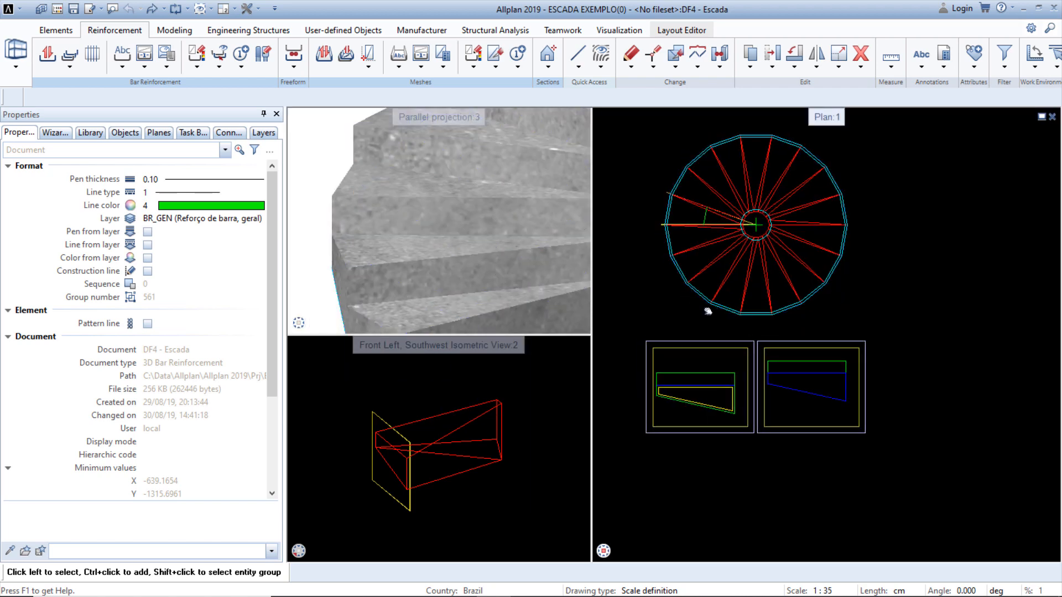
pyautogui.click(779, 364)
pyautogui.scroll(6, 792, 264)
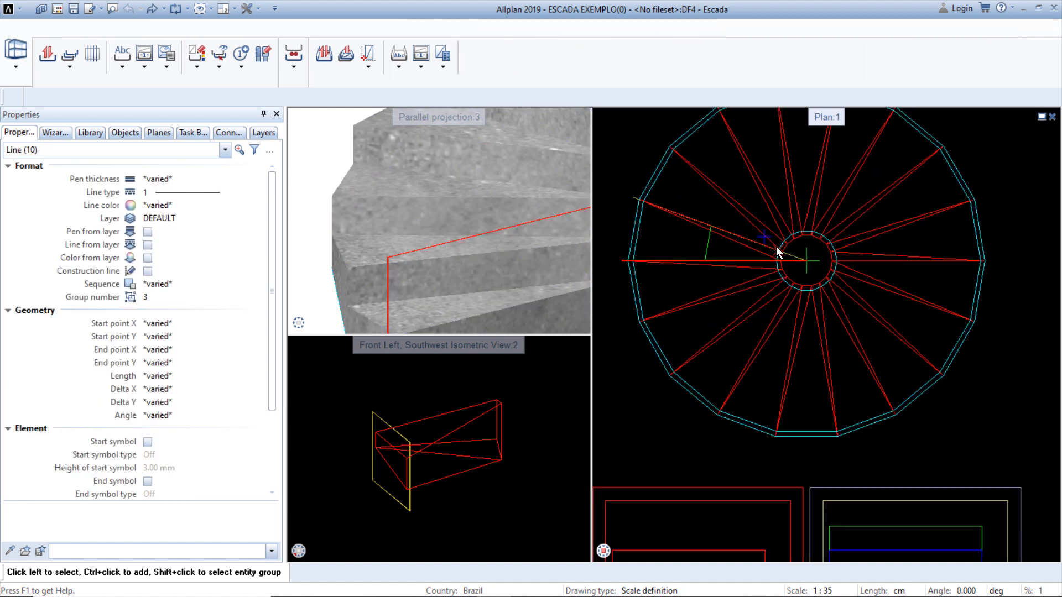
pyautogui.click(798, 250)
pyautogui.scroll(-4, 798, 250)
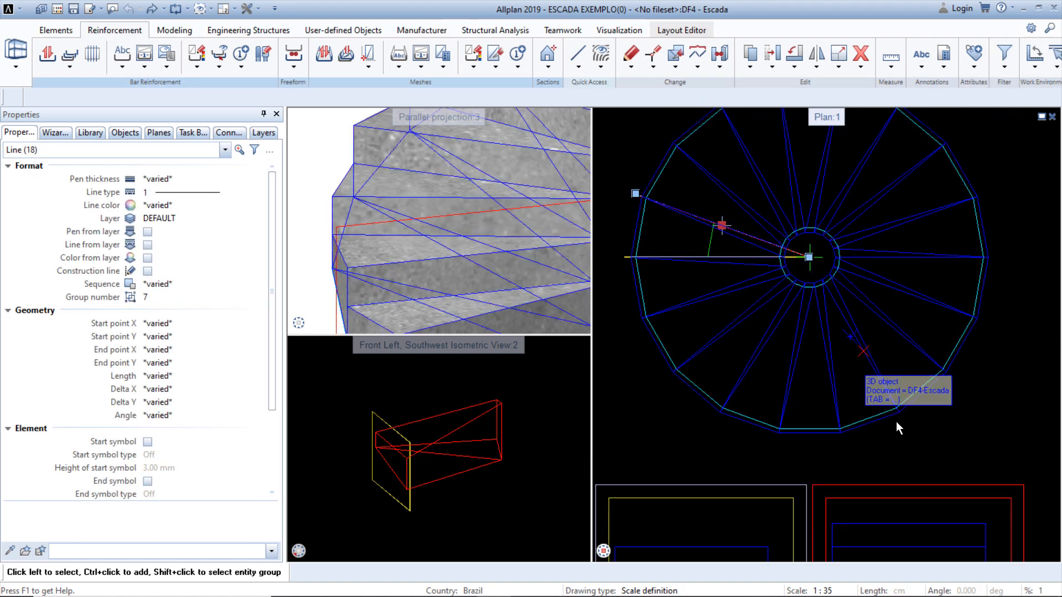
pyautogui.click(896, 485)
pyautogui.moveTo(896, 487); pyautogui.dragTo(899, 317, button='middle')
pyautogui.press('Escape')
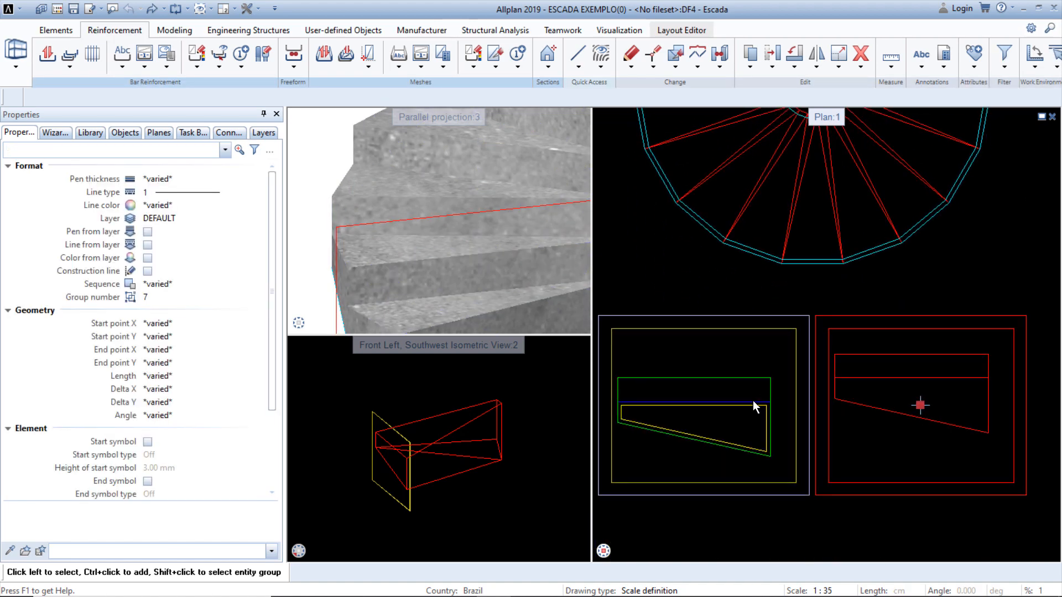
pyautogui.moveTo(728, 393); pyautogui.dragTo(728, 393)
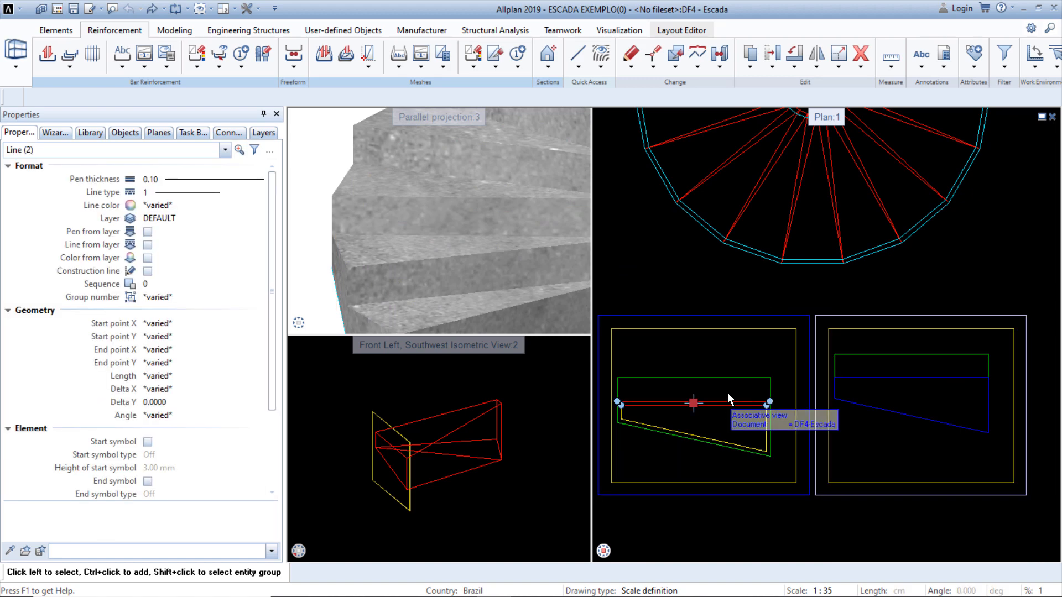
pyautogui.press('Escape')
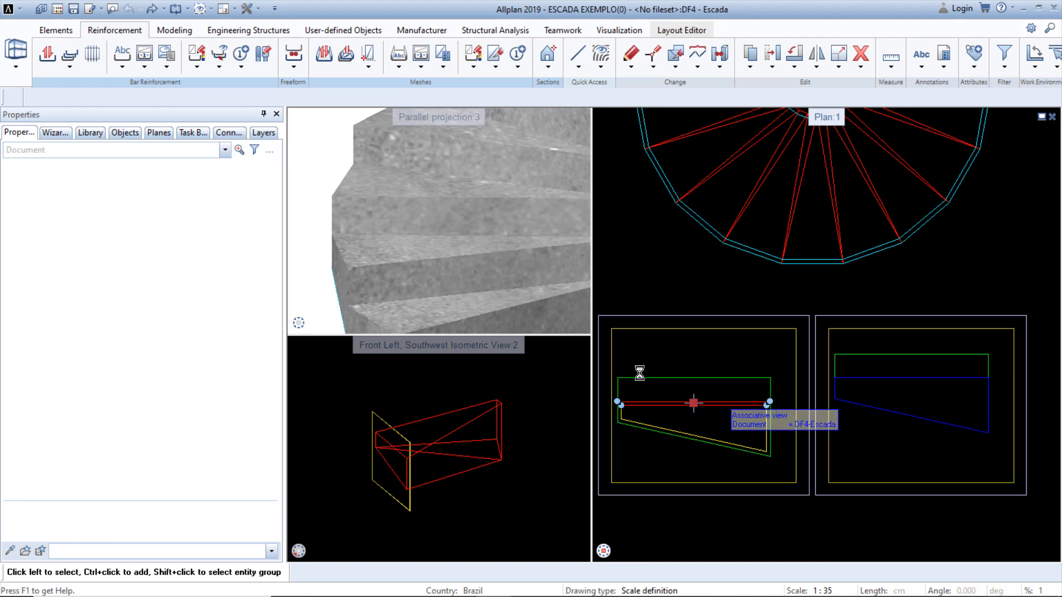
# Examine the two inset 3D polylines that follow the stair's outer and inner edges in the isometric view.
pyautogui.moveTo(513, 345); pyautogui.dragTo(705, 310)
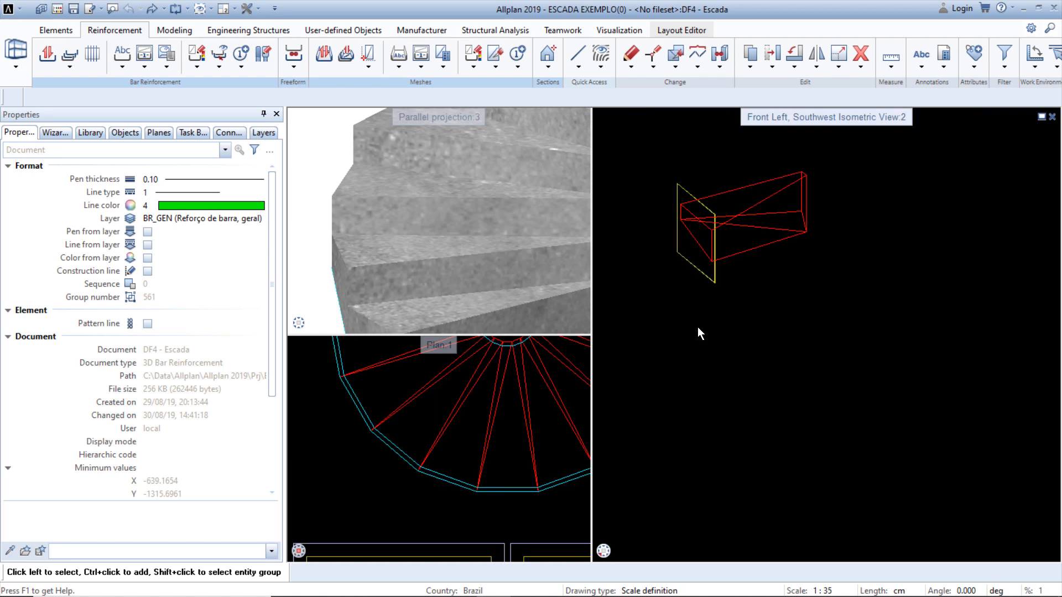
pyautogui.scroll(-3, 674, 357)
pyautogui.moveTo(804, 263); pyautogui.dragTo(713, 432, button='middle')
pyautogui.scroll(3, 739, 410)
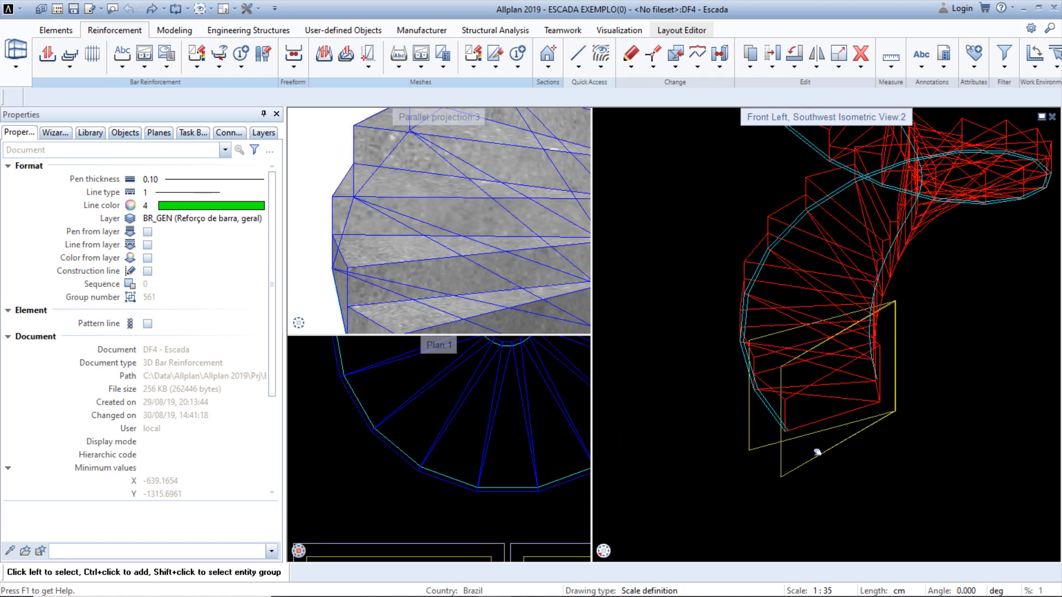
pyautogui.scroll(2, 785, 459)
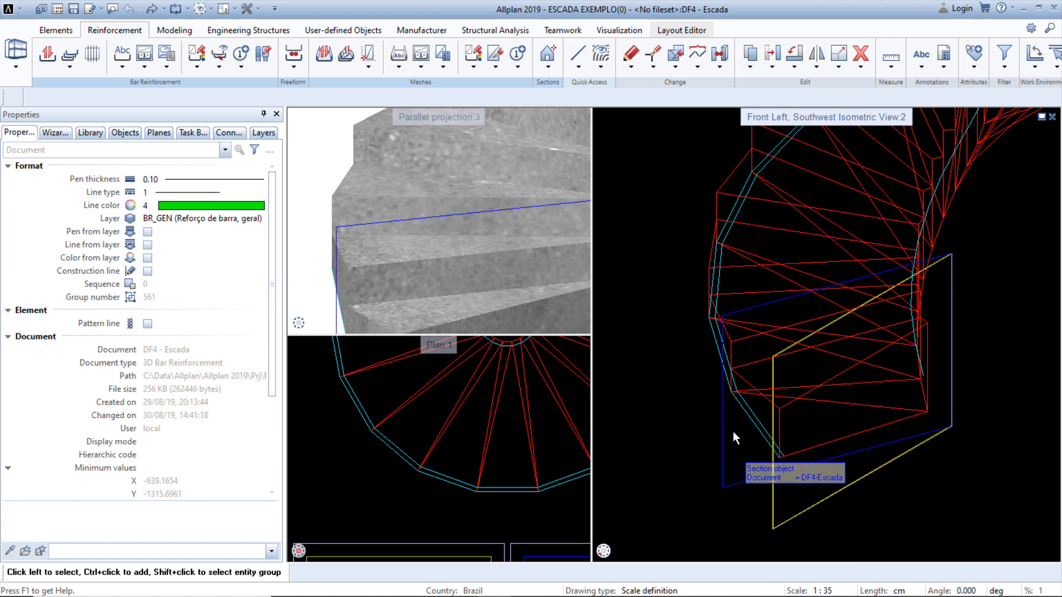
pyautogui.scroll(3, 758, 420)
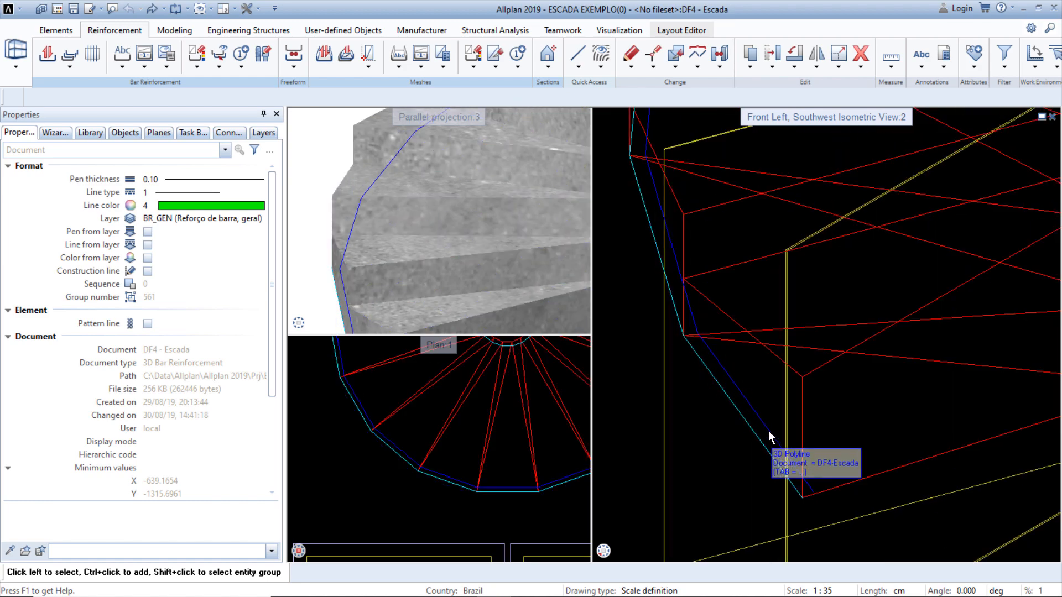
pyautogui.click(763, 432)
pyautogui.scroll(-3, 755, 425)
pyautogui.scroll(3, 921, 360)
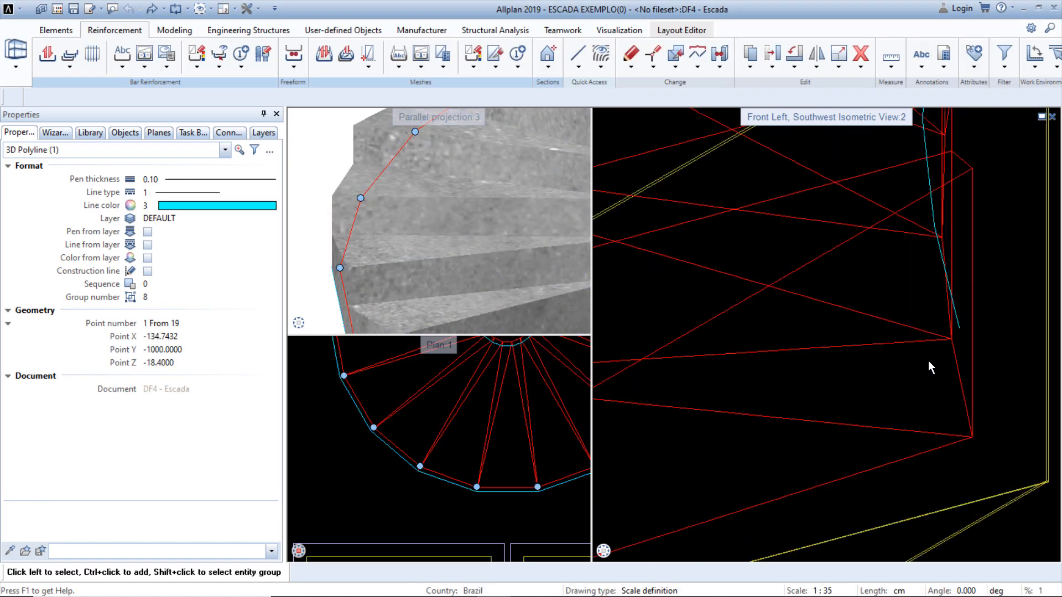
pyautogui.keyDown('ctrl'); pyautogui.click(958, 331); pyautogui.keyUp('ctrl')
pyautogui.scroll(-4, 943, 387)
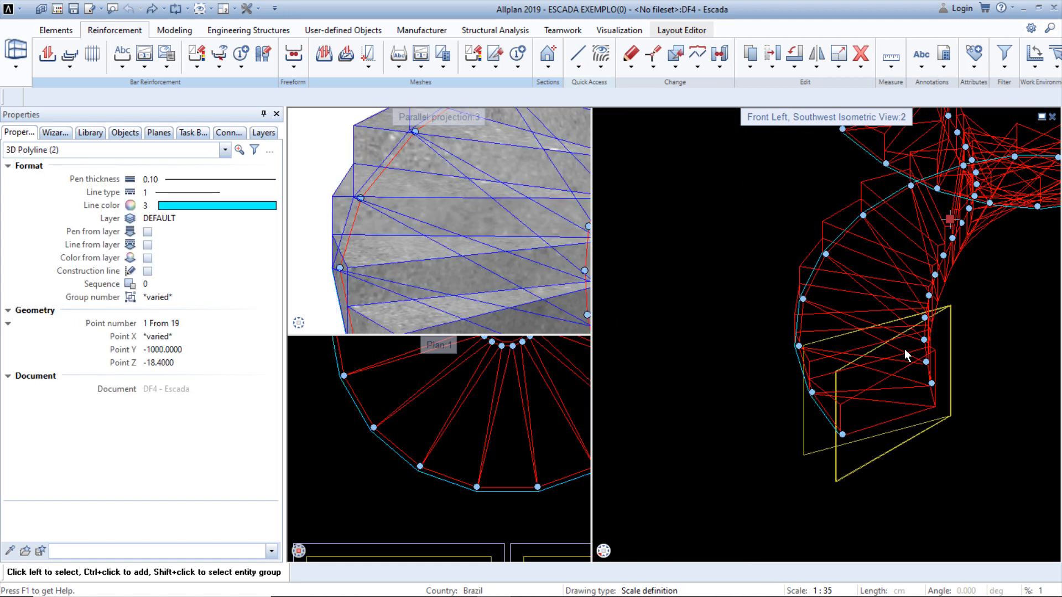
pyautogui.moveTo(911, 381); pyautogui.dragTo(847, 372, button='middle')
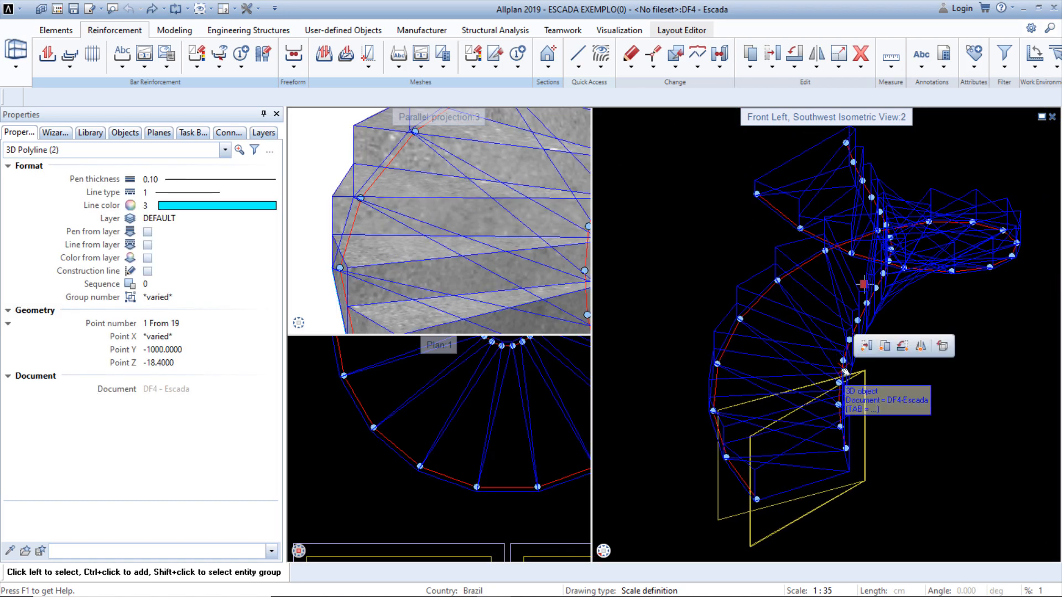
pyautogui.click(845, 372)
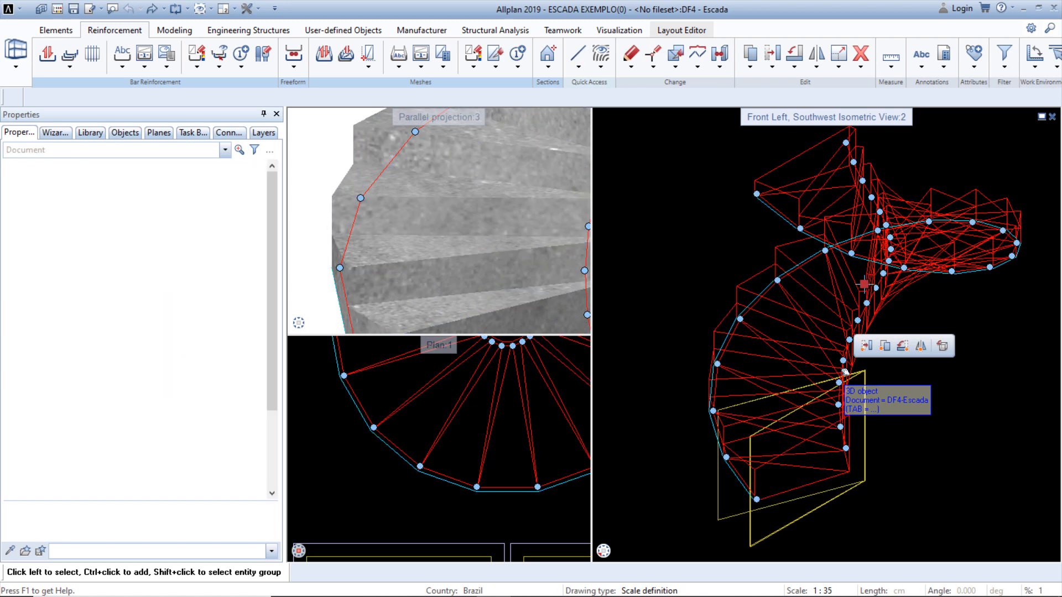
pyautogui.scroll(-5, 440, 462)
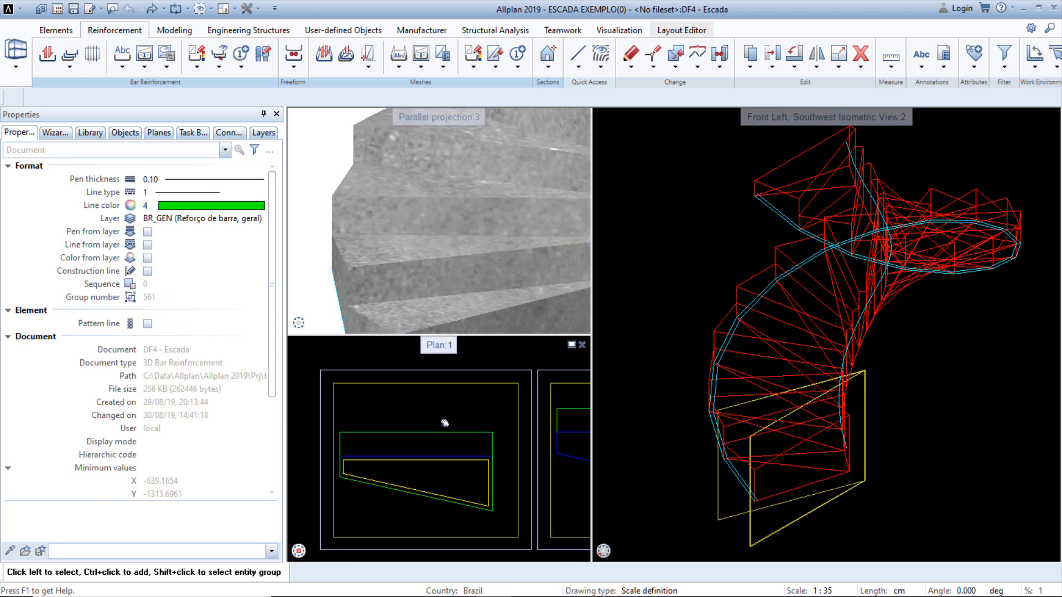
# Convert the inset 3D polyline along the stair's outer edge into a bent 10 mm CA-50 reinforcement bar with mark 1, without labelling it.
pyautogui.click(296, 55)
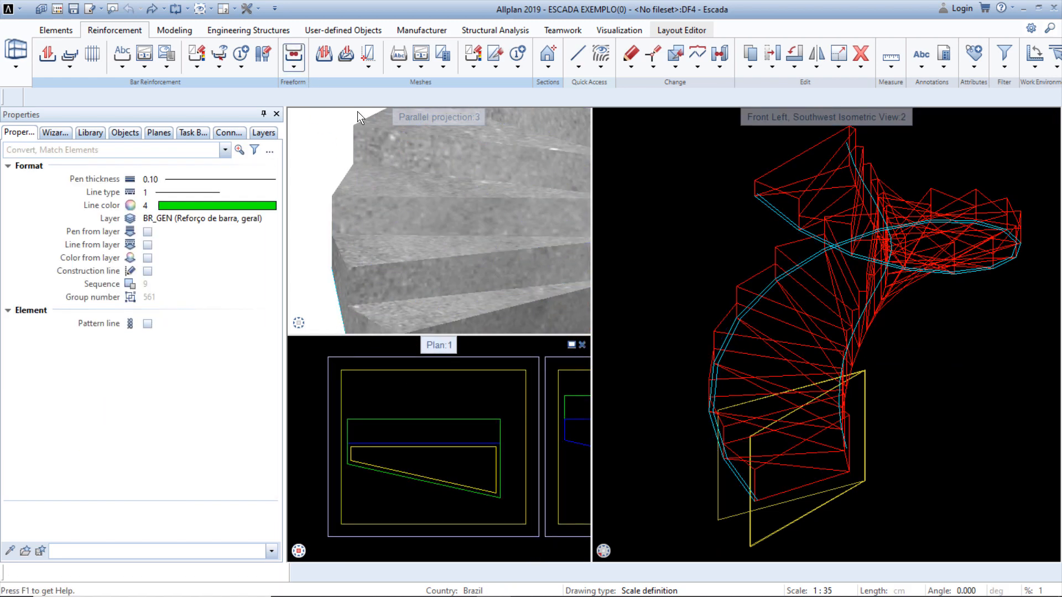
pyautogui.scroll(5, 702, 480)
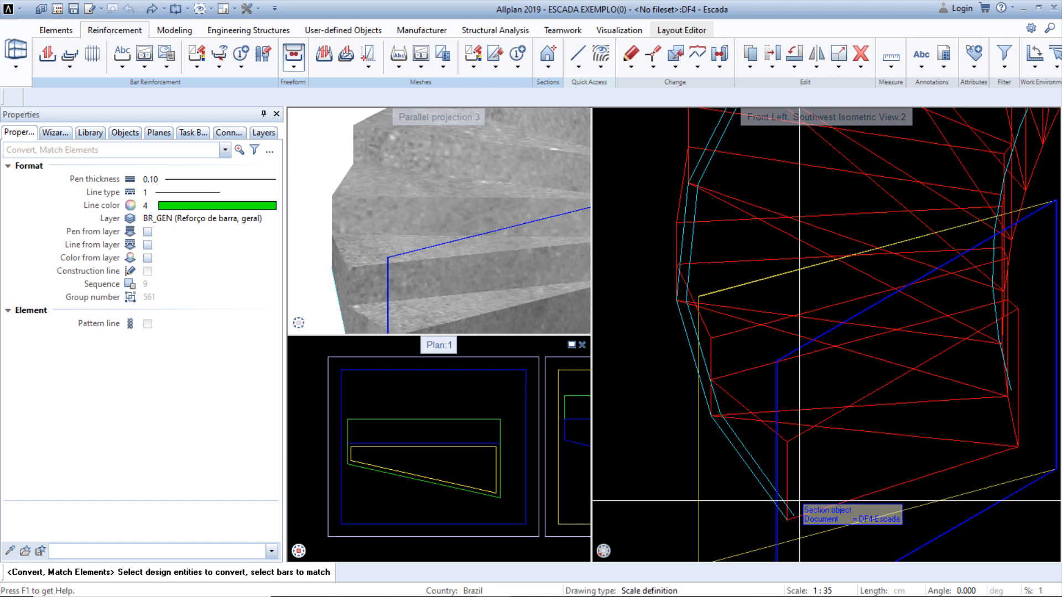
pyautogui.click(764, 474)
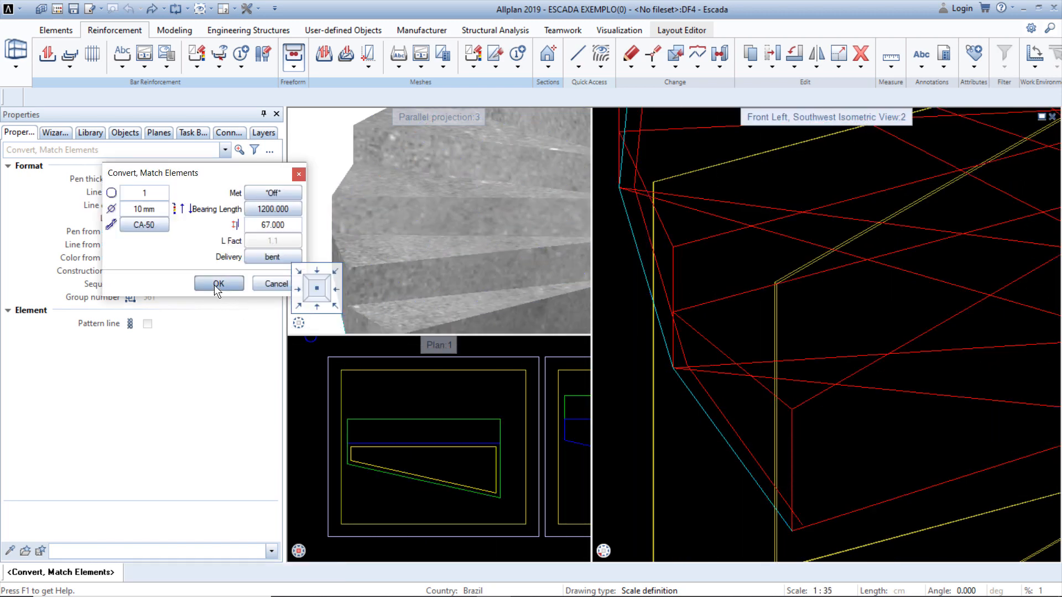
pyautogui.click(218, 284)
pyautogui.click(390, 387)
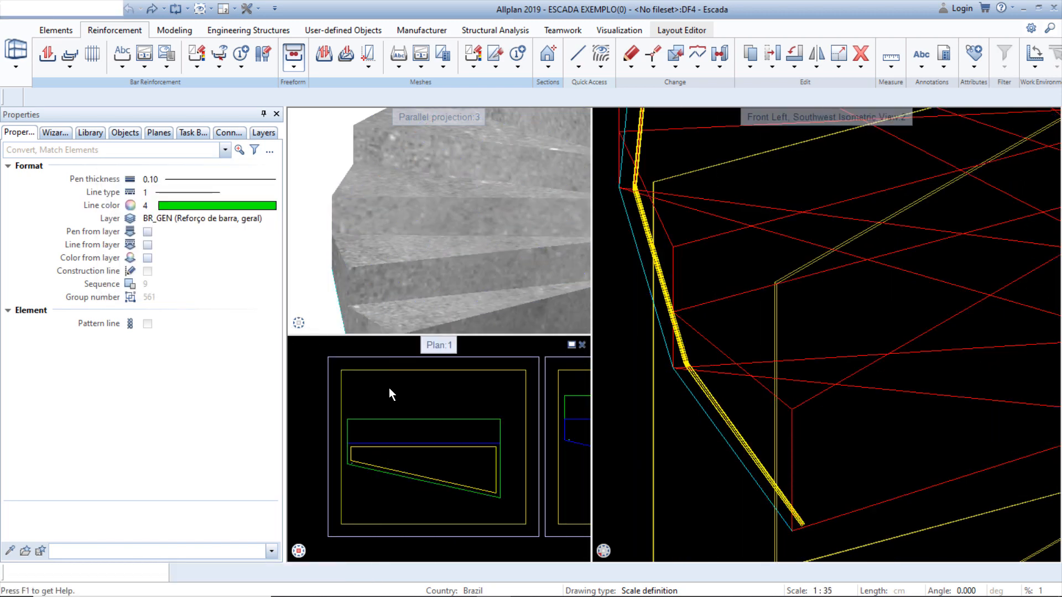
pyautogui.press('Escape')
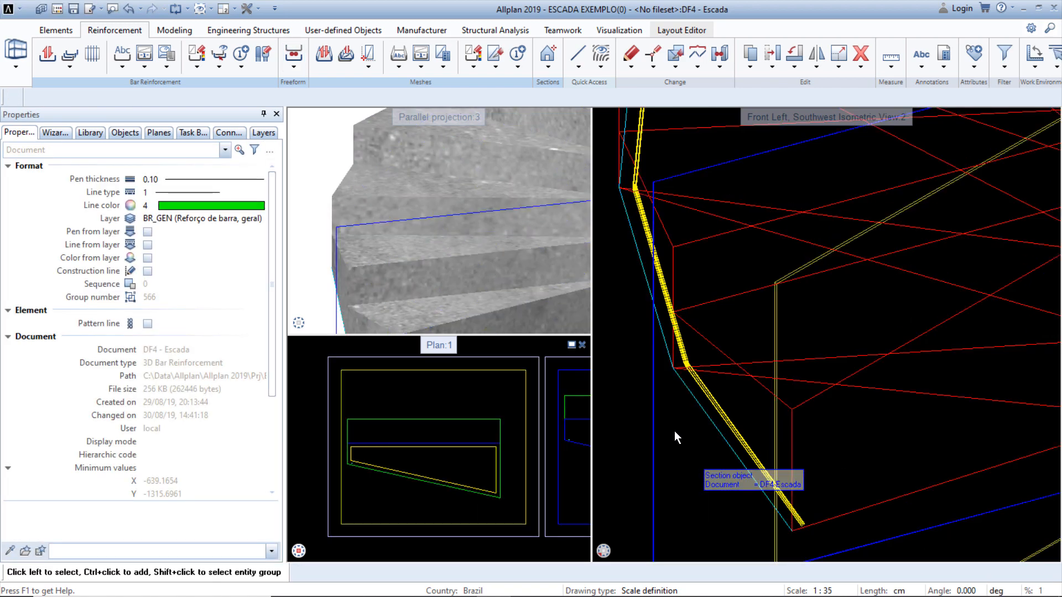
# Convert the 3D polyline along the stair's inner edge into a bent 10 mm CA-50 bar with mark 2, without labelling it.
pyautogui.click(303, 63)
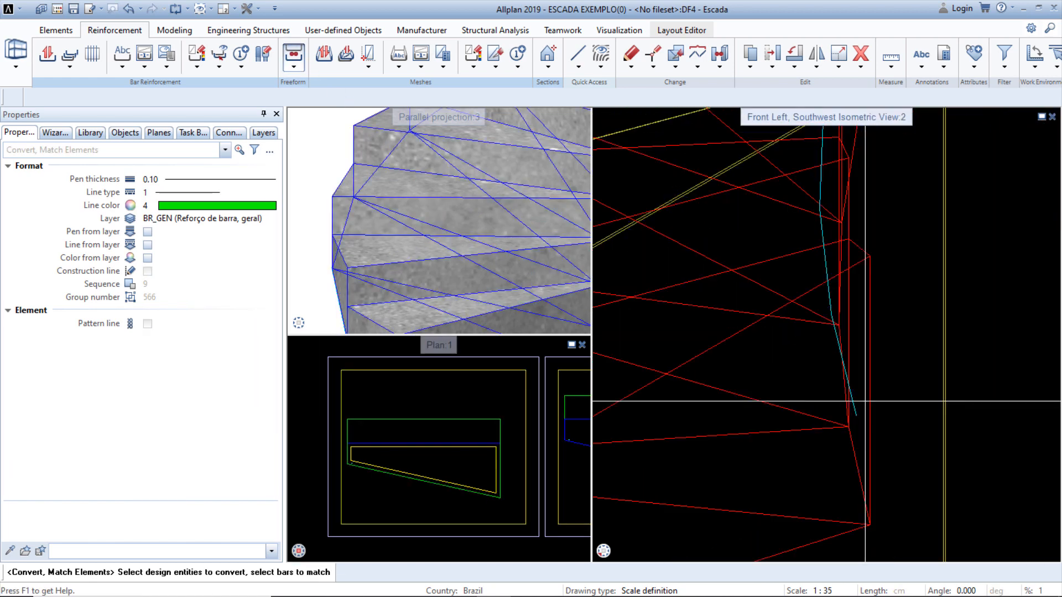
pyautogui.click(846, 407)
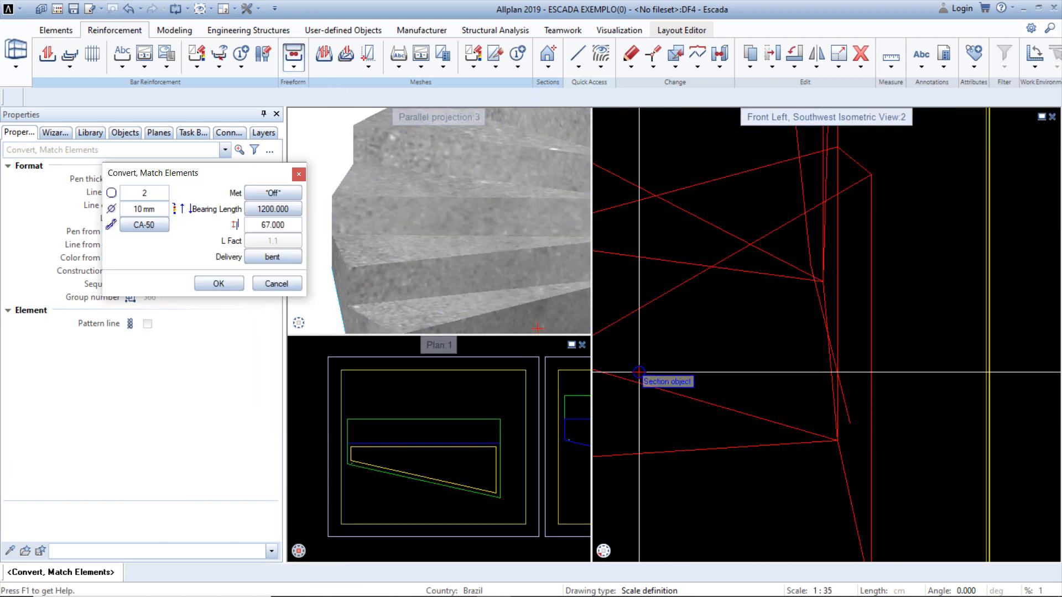
pyautogui.click(218, 283)
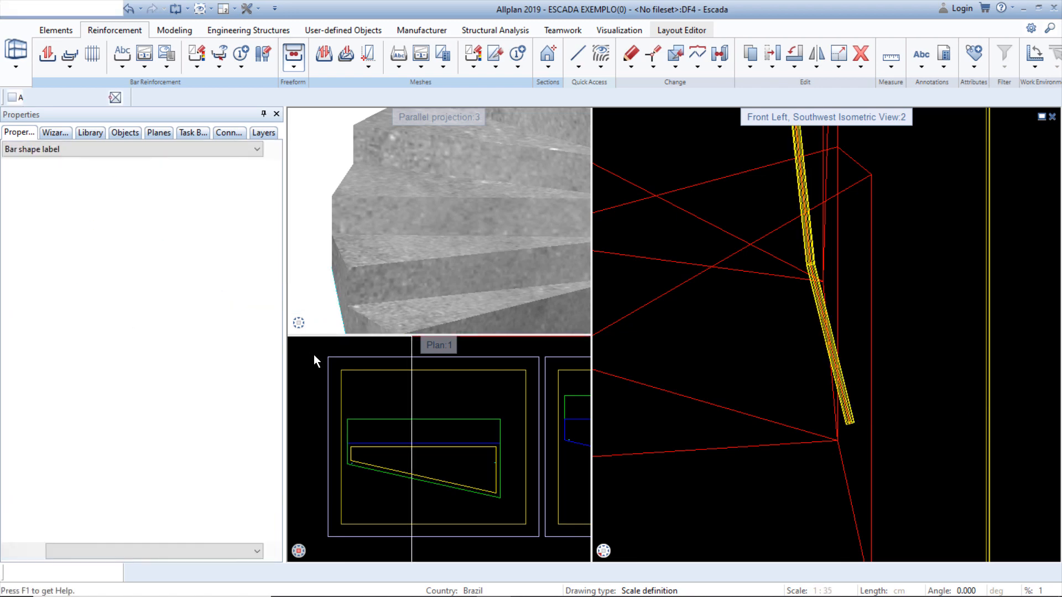
pyautogui.press('Escape')
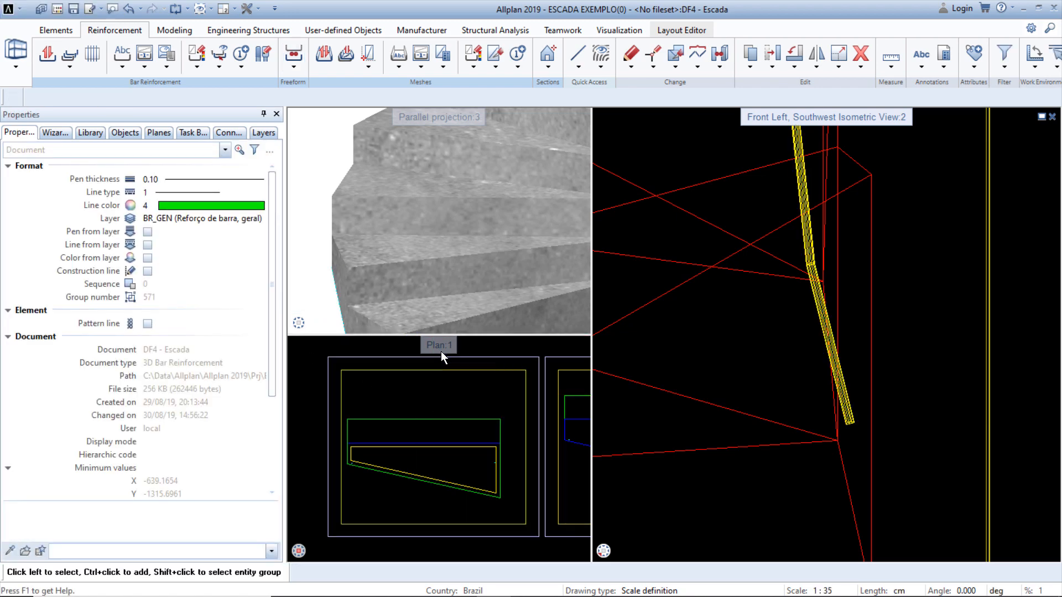
# Move the outer-edge bar straight up to the upper corner of the yellow inner outline in the first section view.
pyautogui.moveTo(440, 351); pyautogui.dragTo(745, 297)
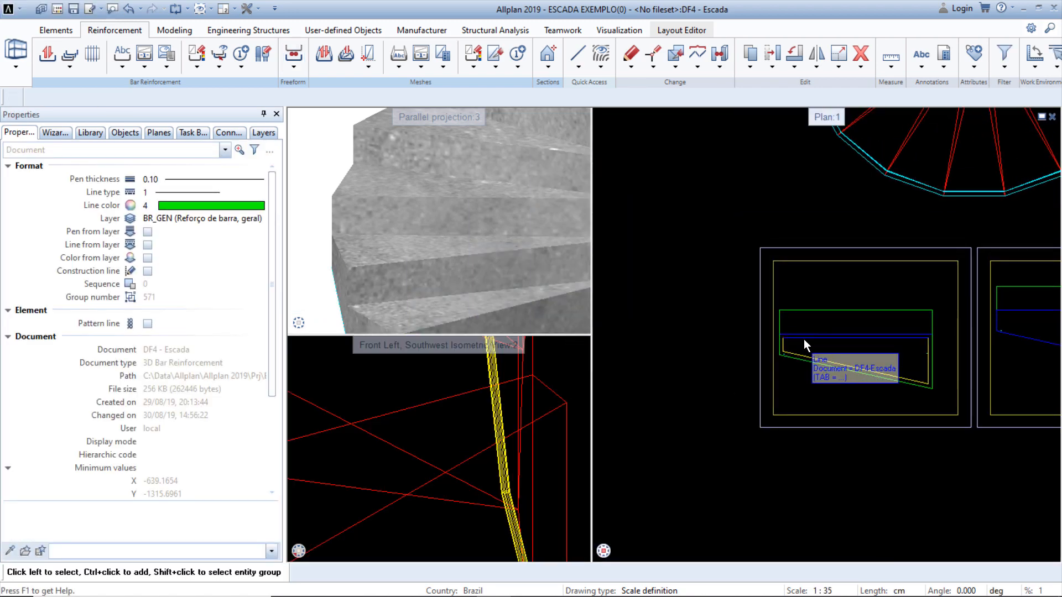
pyautogui.scroll(4, 804, 339)
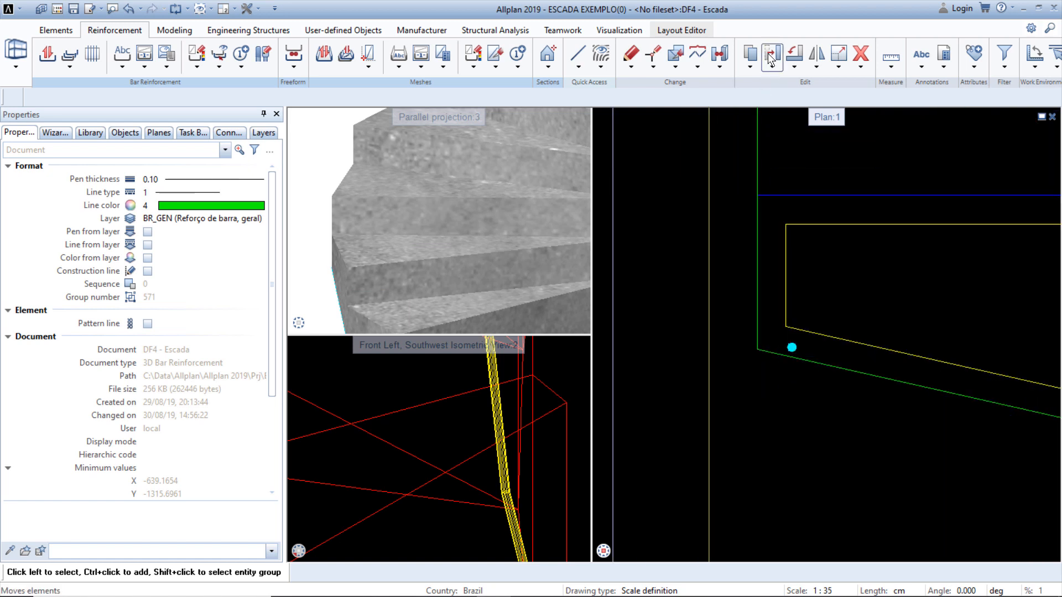
pyautogui.click(768, 53)
pyautogui.scroll(2, 820, 343)
pyautogui.click(777, 350)
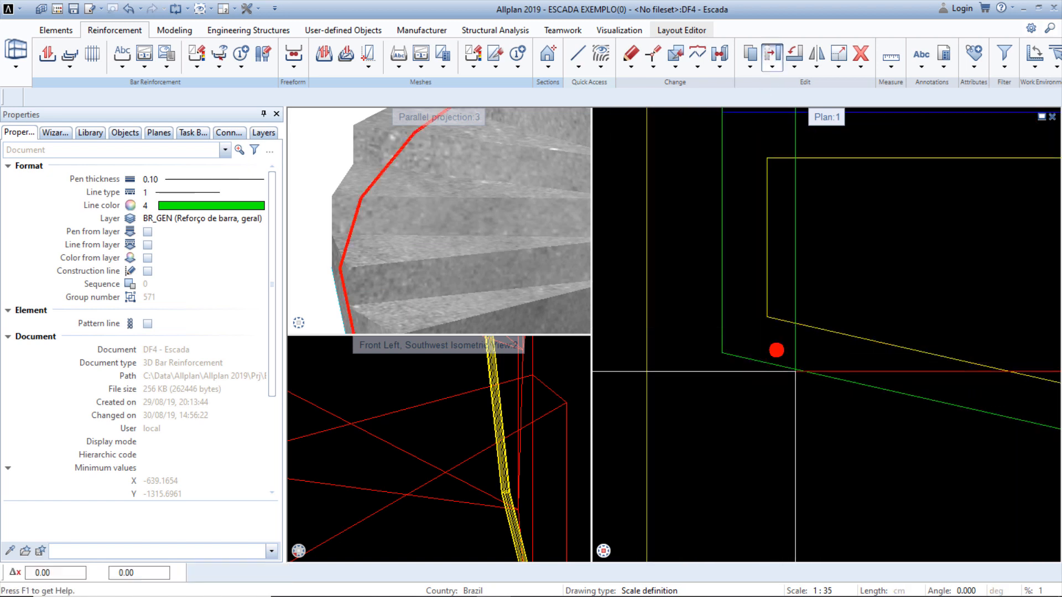
pyautogui.click(777, 350)
pyautogui.moveTo(777, 350); pyautogui.dragTo(766, 473, button='middle')
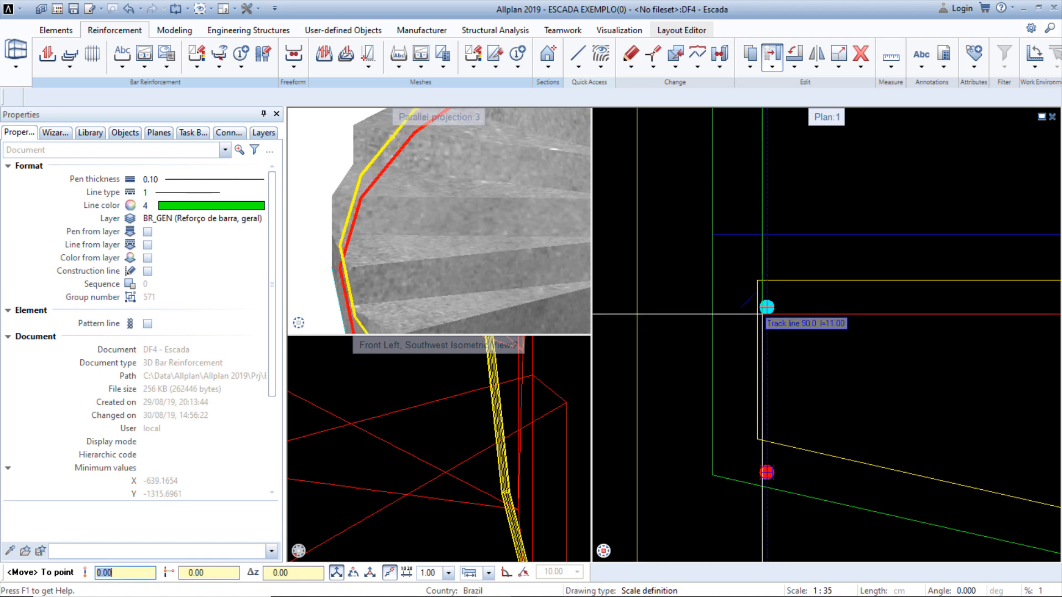
pyautogui.click(767, 281)
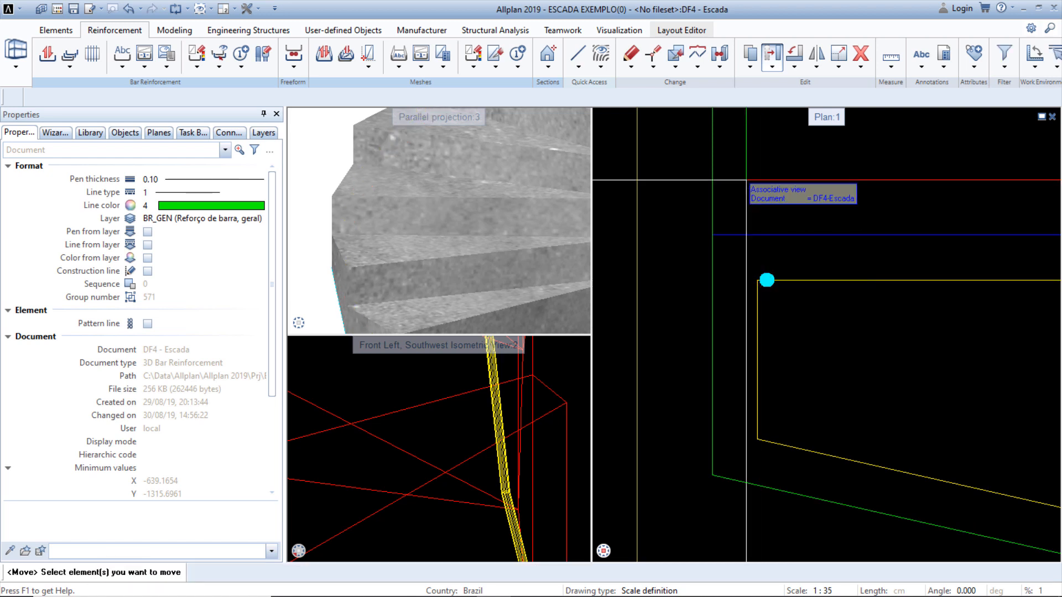
# Copy the moved bar down to the lower corner of the yellow inner outline and assign the copy a new mark number.
pyautogui.moveTo(747, 251); pyautogui.dragTo(791, 295)
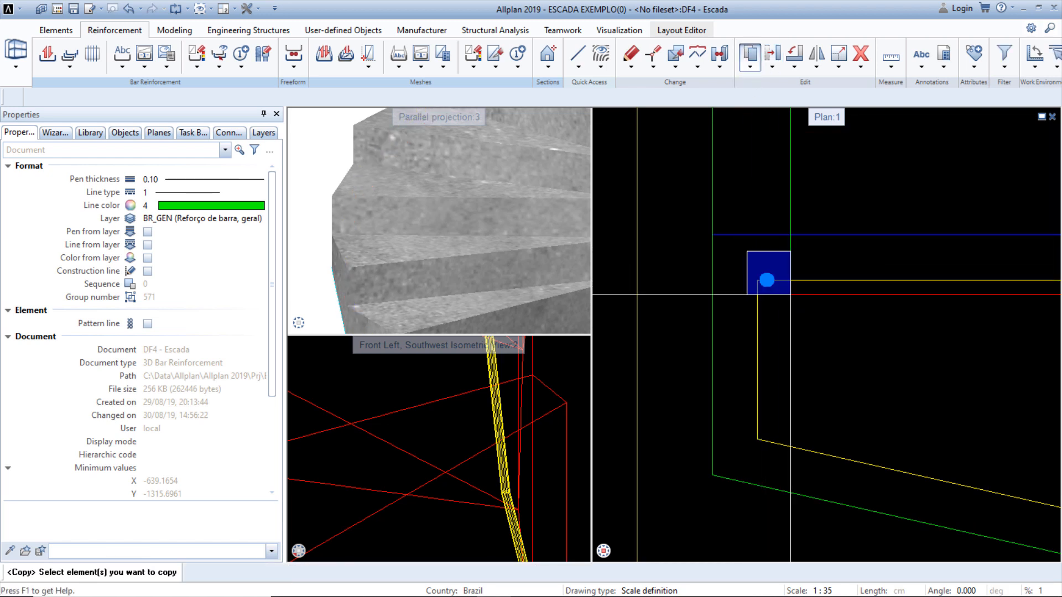
pyautogui.click(766, 280)
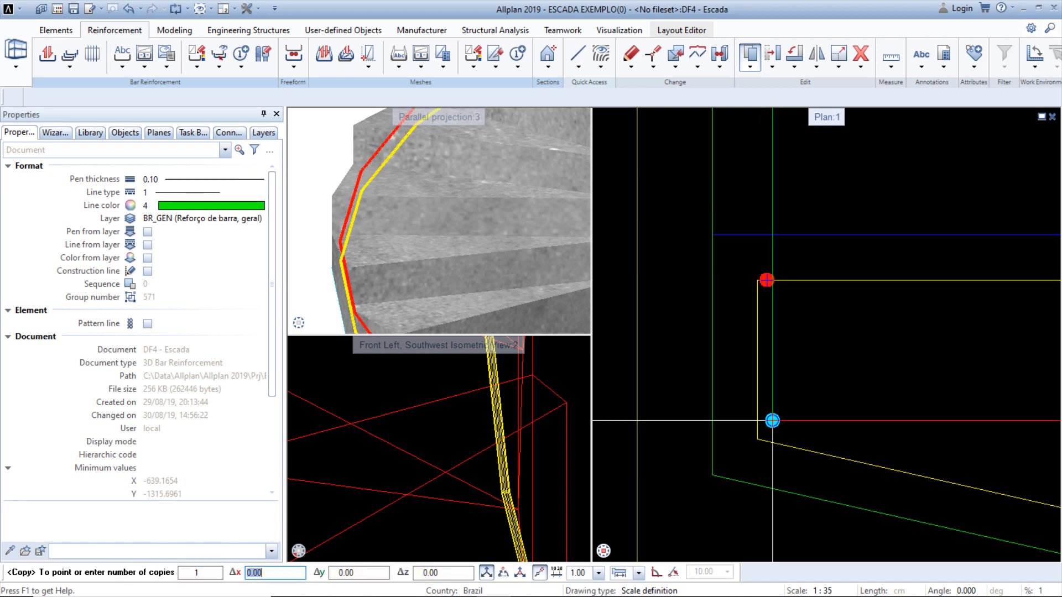
pyautogui.scroll(2, 766, 437)
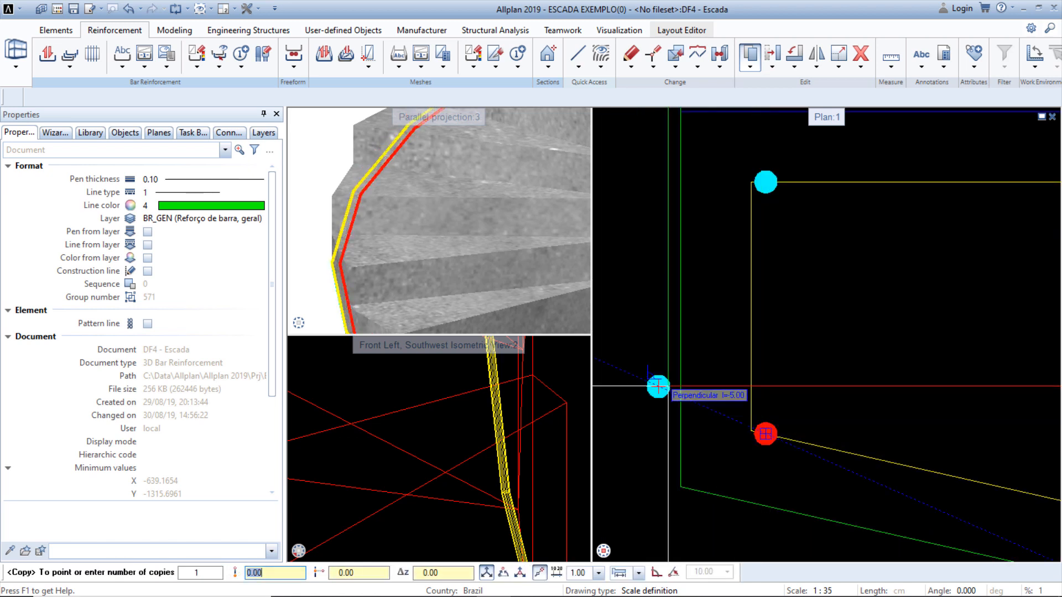
pyautogui.press('Escape')
pyautogui.click(244, 62)
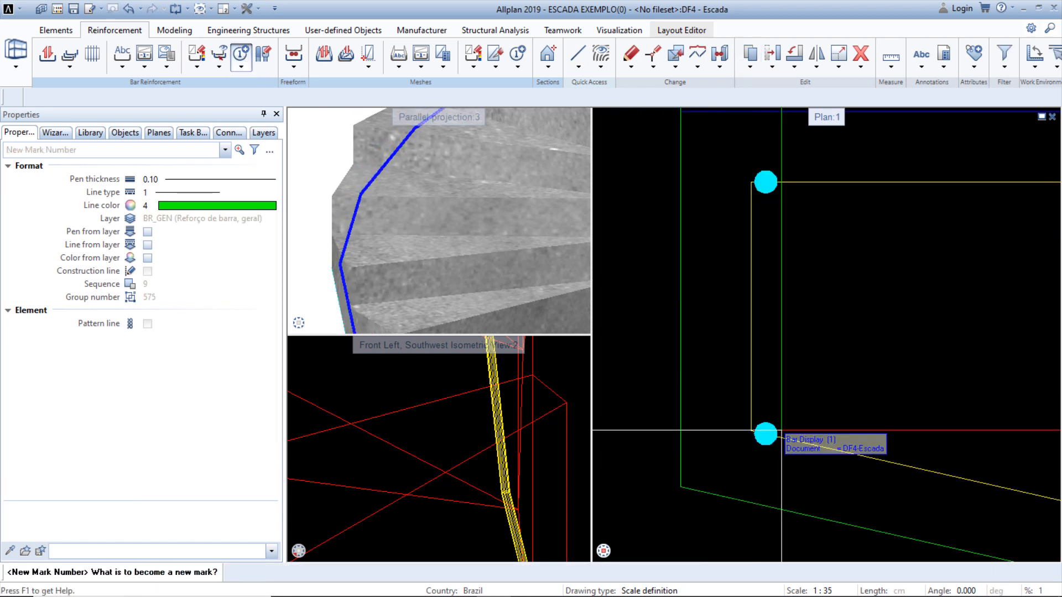
pyautogui.press('Return')
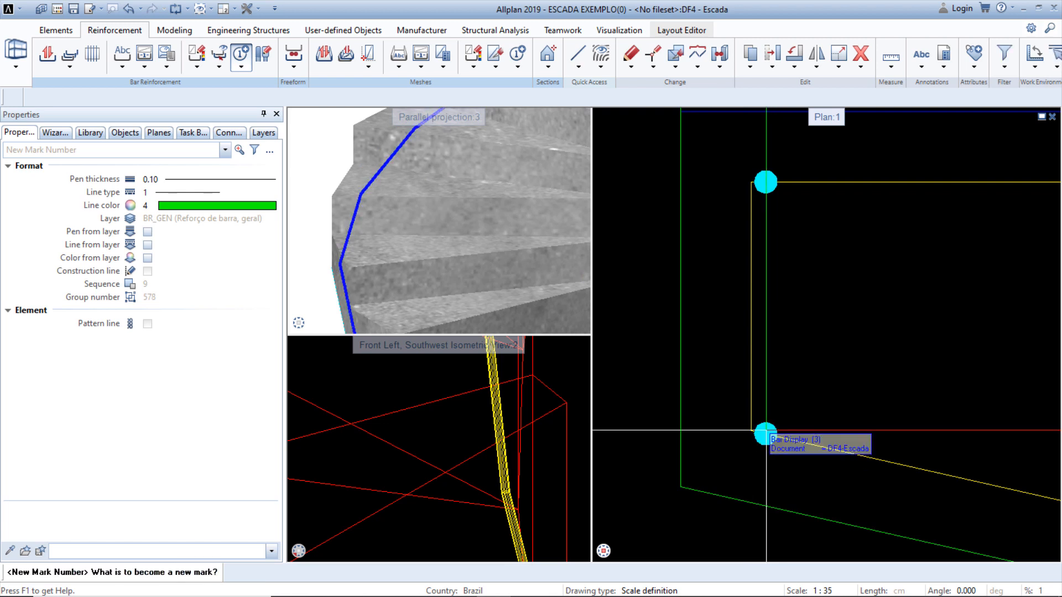
# Move the inner-edge bar straight up to the upper corner of the yellow inner outline in the first section view.
pyautogui.press('Escape')
pyautogui.click(772, 57)
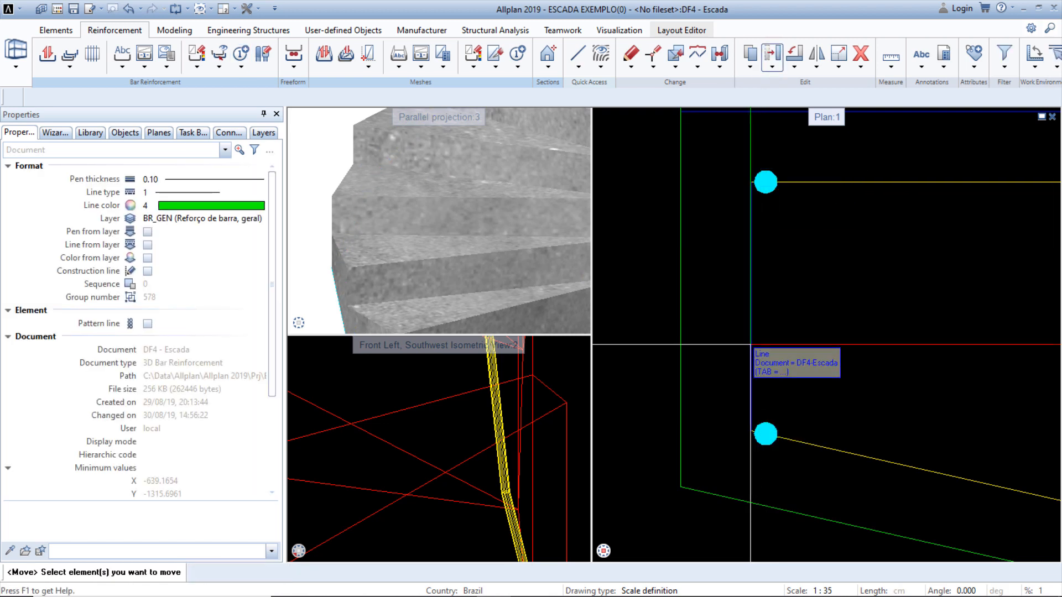
pyautogui.scroll(-4, 714, 372)
pyautogui.moveTo(895, 391); pyautogui.dragTo(517, 389, button='middle')
pyautogui.moveTo(1046, 348); pyautogui.dragTo(881, 354, button='middle')
pyautogui.scroll(3, 885, 394)
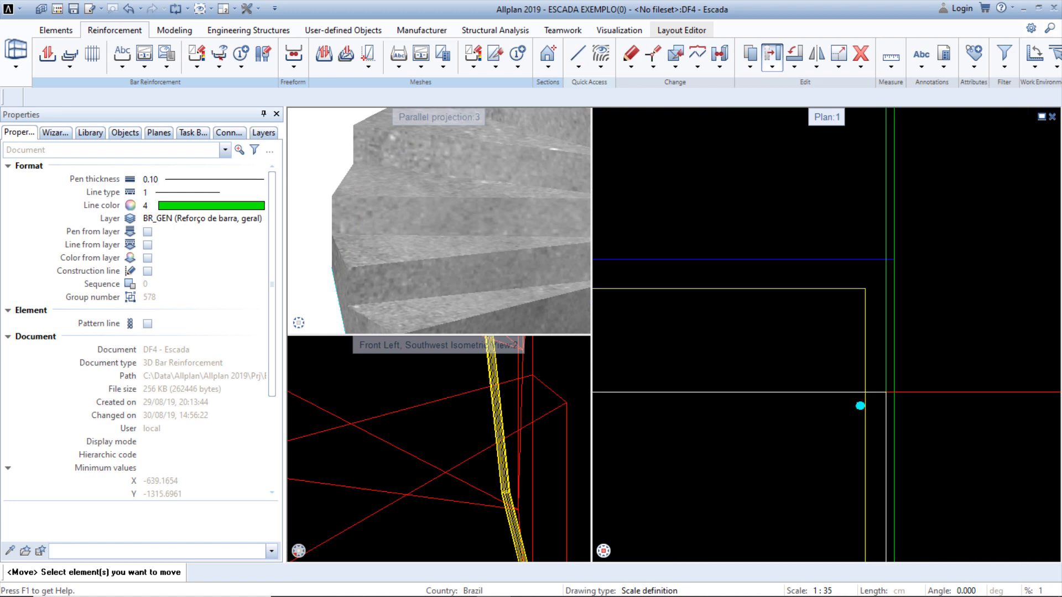
pyautogui.moveTo(841, 389); pyautogui.dragTo(875, 424)
pyautogui.scroll(3, 861, 412)
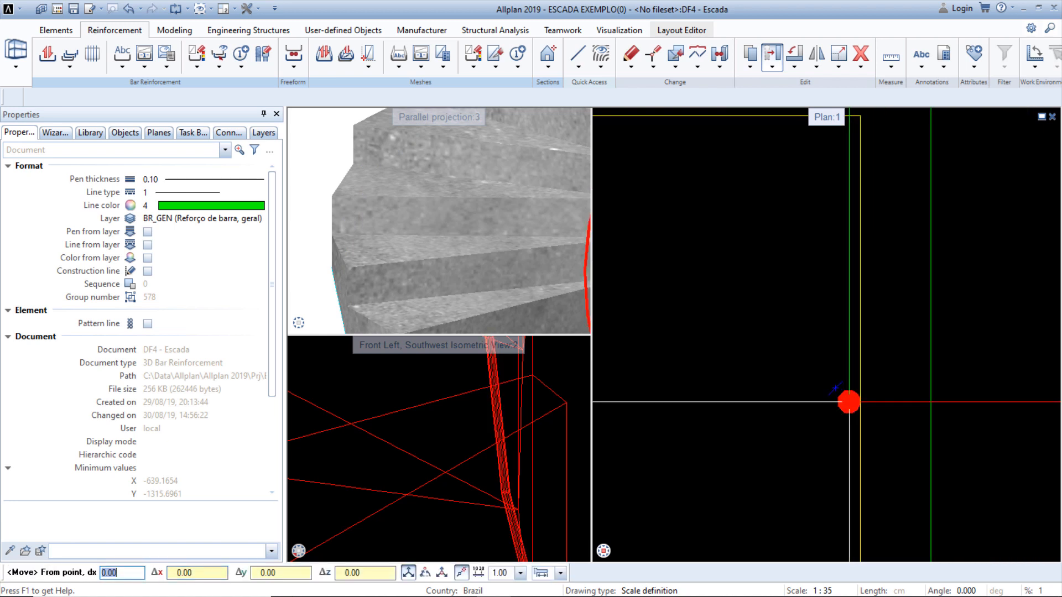
pyautogui.click(850, 402)
pyautogui.moveTo(849, 402); pyautogui.dragTo(835, 457, button='middle')
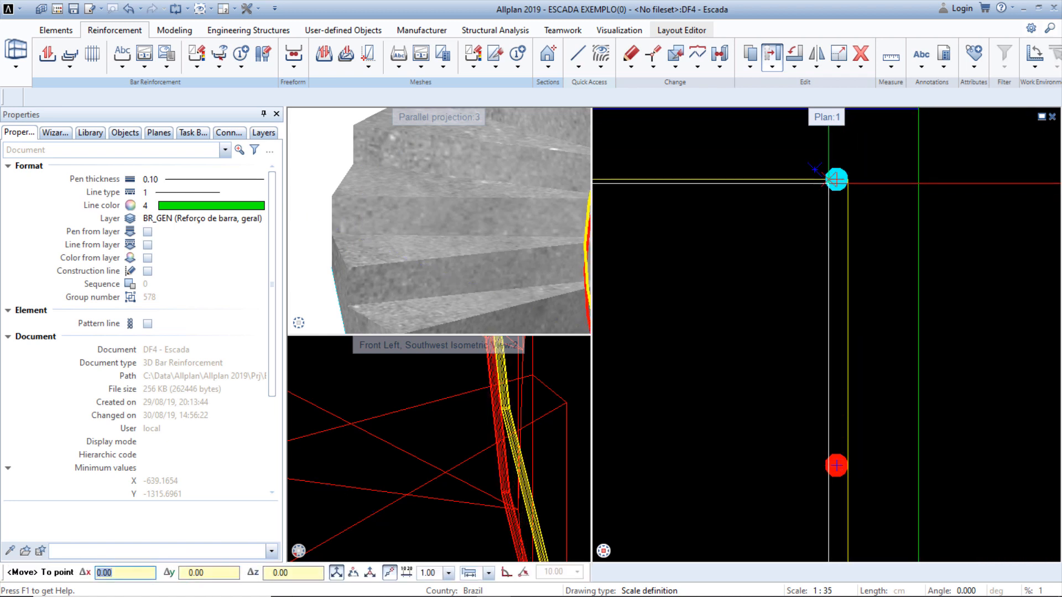
pyautogui.click(836, 179)
pyautogui.press('Escape')
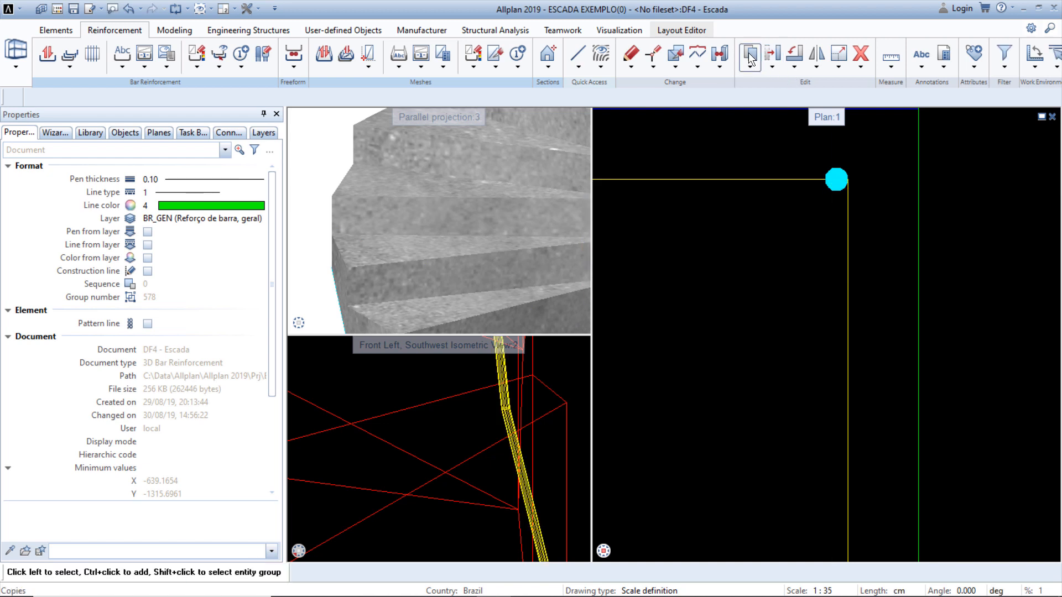
# Copy the moved inner-edge bar to the outline's lower corner and assign the copy a new mark number.
pyautogui.click(751, 55)
pyautogui.click(835, 179)
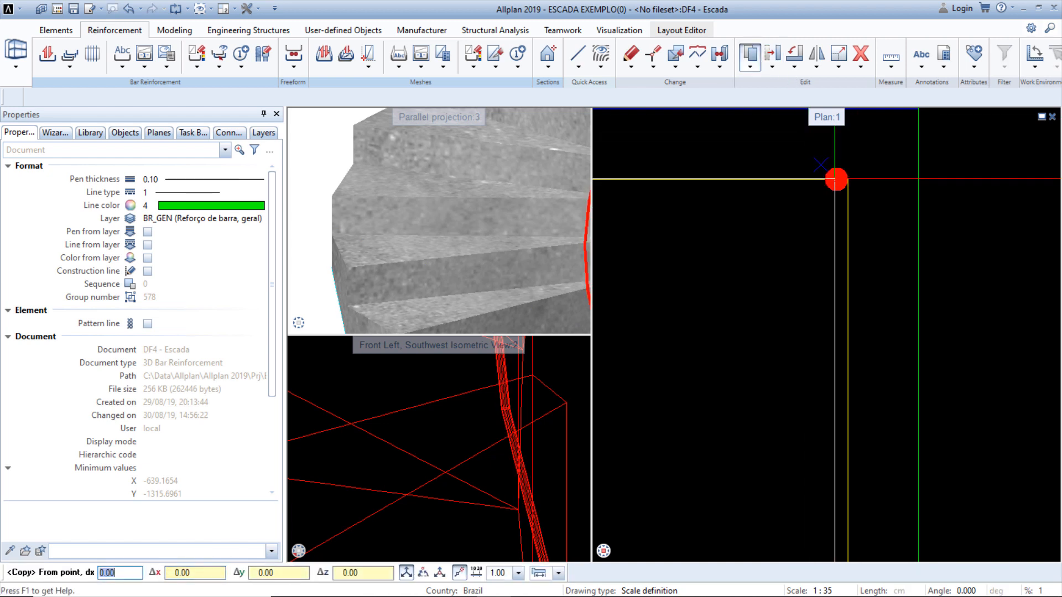
pyautogui.click(837, 179)
pyautogui.moveTo(837, 179); pyautogui.dragTo(854, 422, button='middle')
pyautogui.click(855, 422)
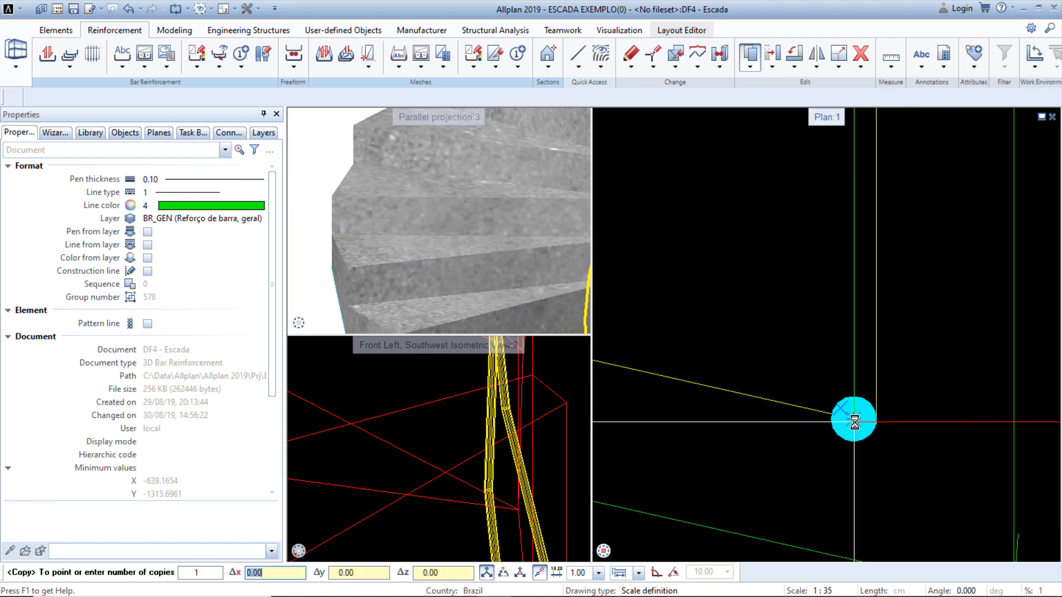
pyautogui.press('Escape')
pyautogui.click(243, 54)
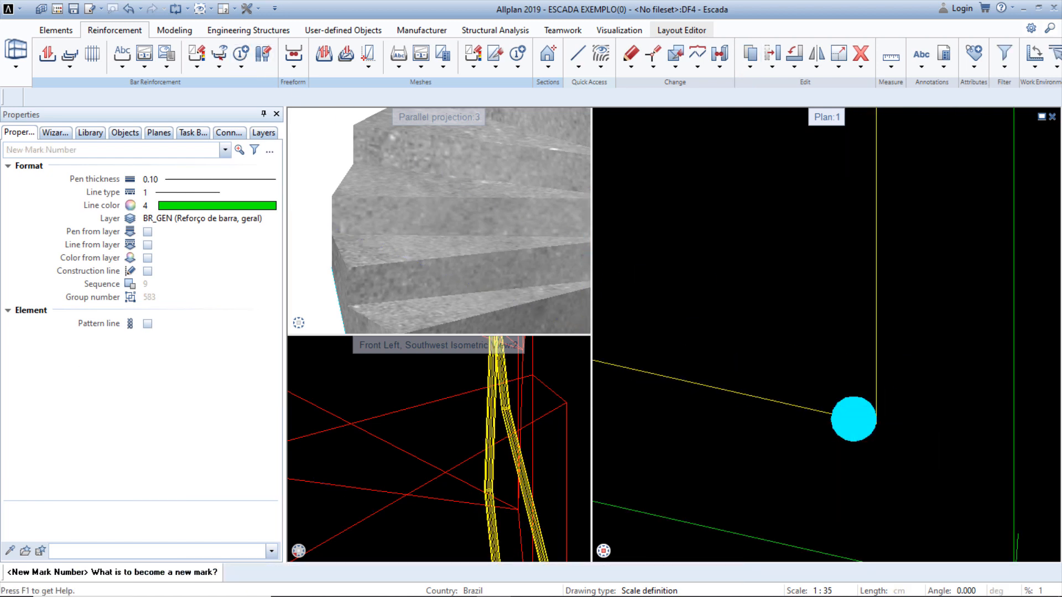
pyautogui.press('Return')
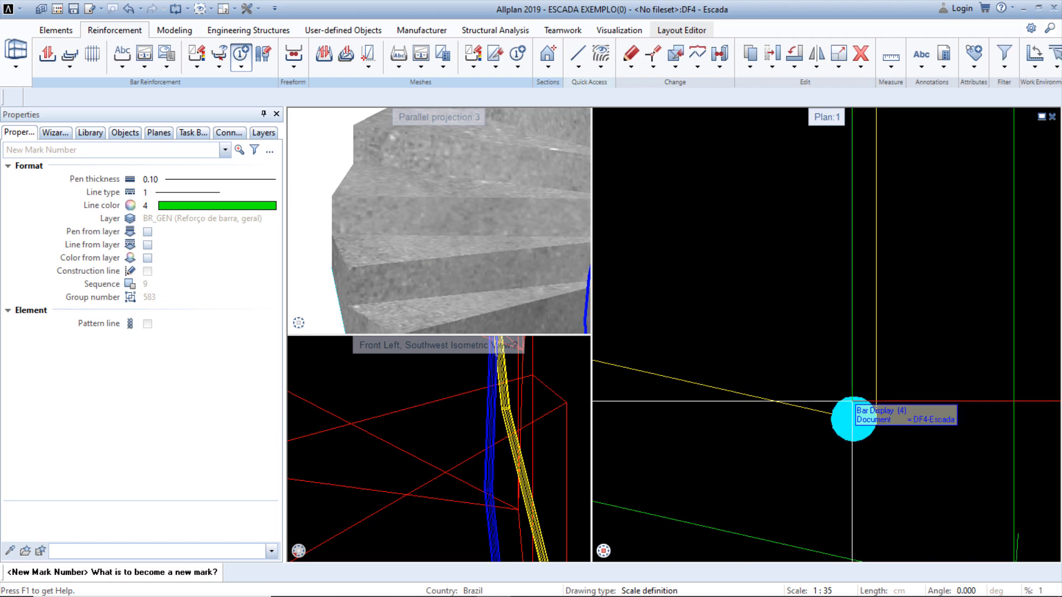
pyautogui.press('Escape')
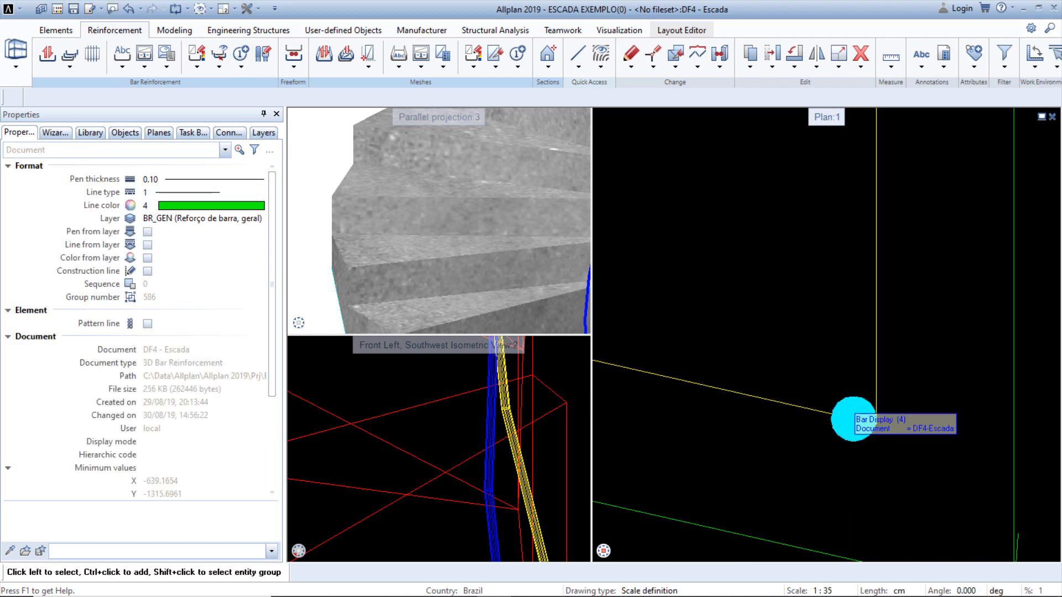
# Draw a straight 8 mm CA-50 freeform bar in the first section view, running beneath the two upper longitudinal bars.
pyautogui.click(51, 59)
pyautogui.scroll(-5, 459, 423)
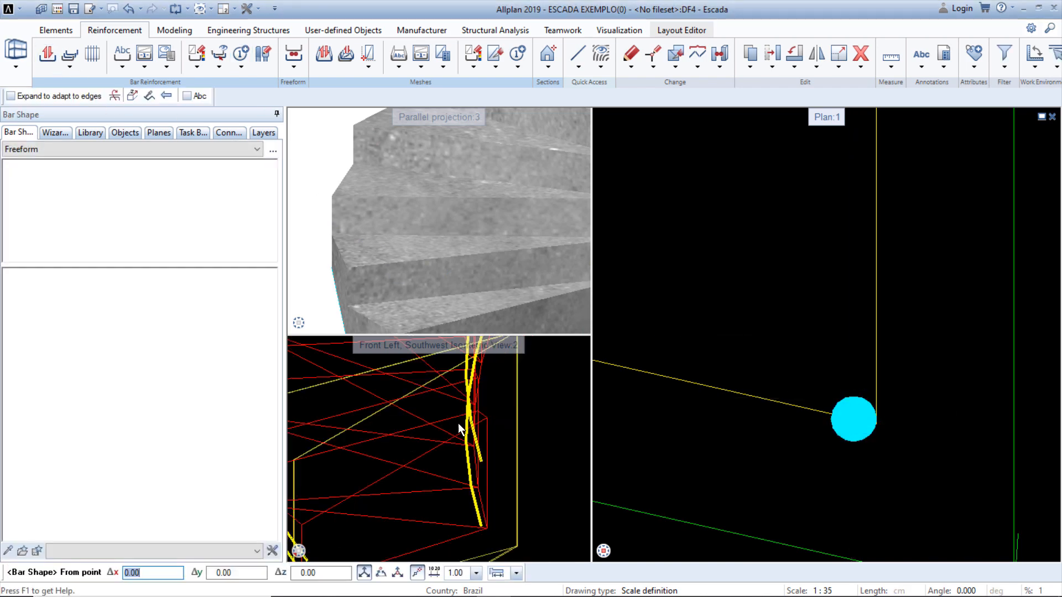
pyautogui.moveTo(547, 397); pyautogui.dragTo(539, 431, button='middle')
pyautogui.scroll(-4, 829, 419)
pyautogui.moveTo(820, 214); pyautogui.dragTo(863, 406, button='middle')
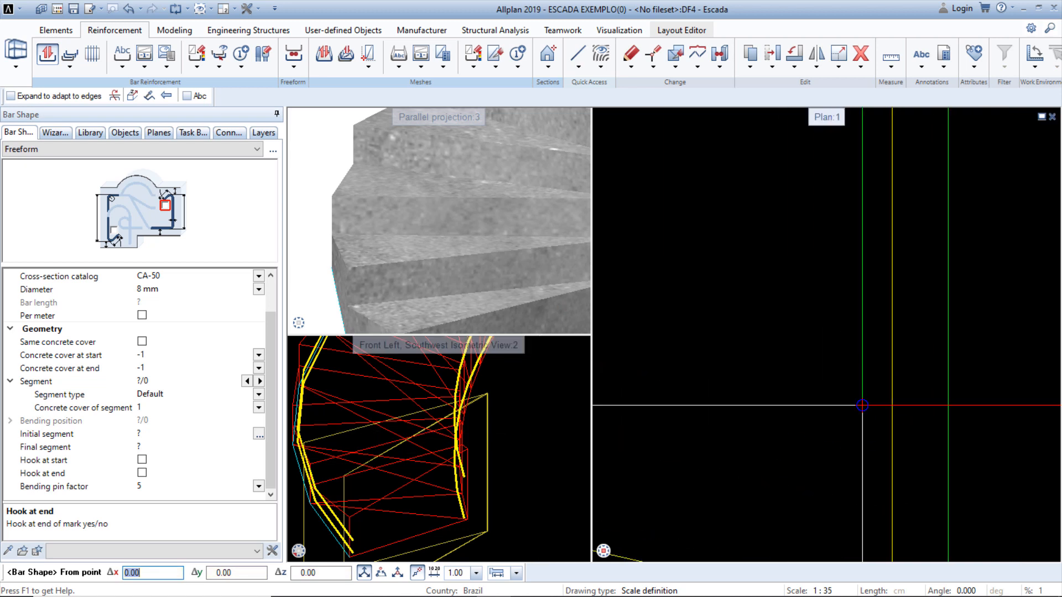
pyautogui.scroll(-4, 863, 405)
pyautogui.moveTo(859, 249); pyautogui.dragTo(878, 378, button='middle')
pyautogui.scroll(3, 879, 378)
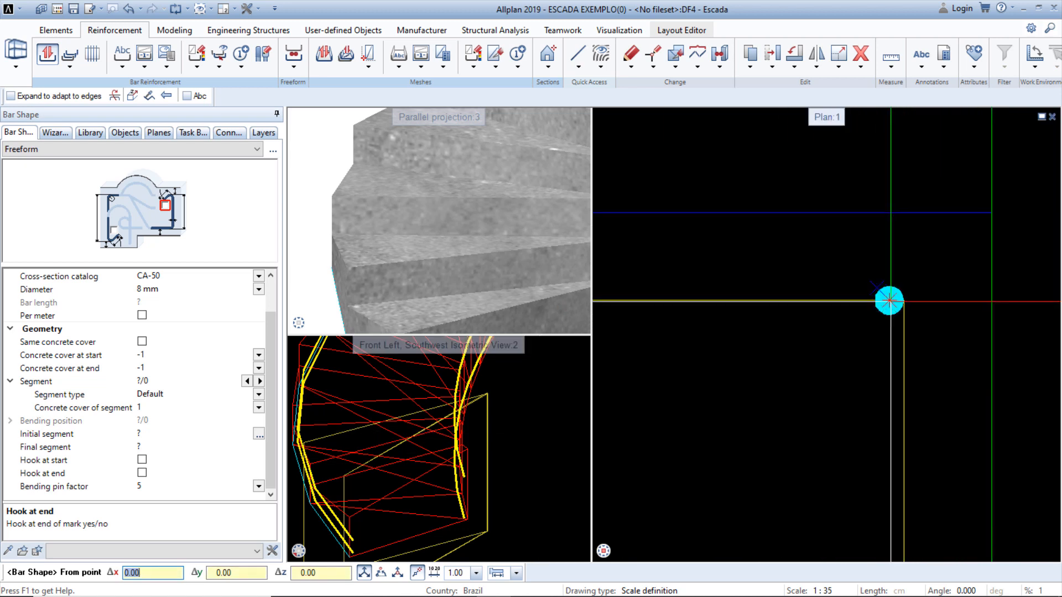
pyautogui.scroll(-8, 888, 379)
pyautogui.moveTo(665, 412); pyautogui.dragTo(888, 410, button='middle')
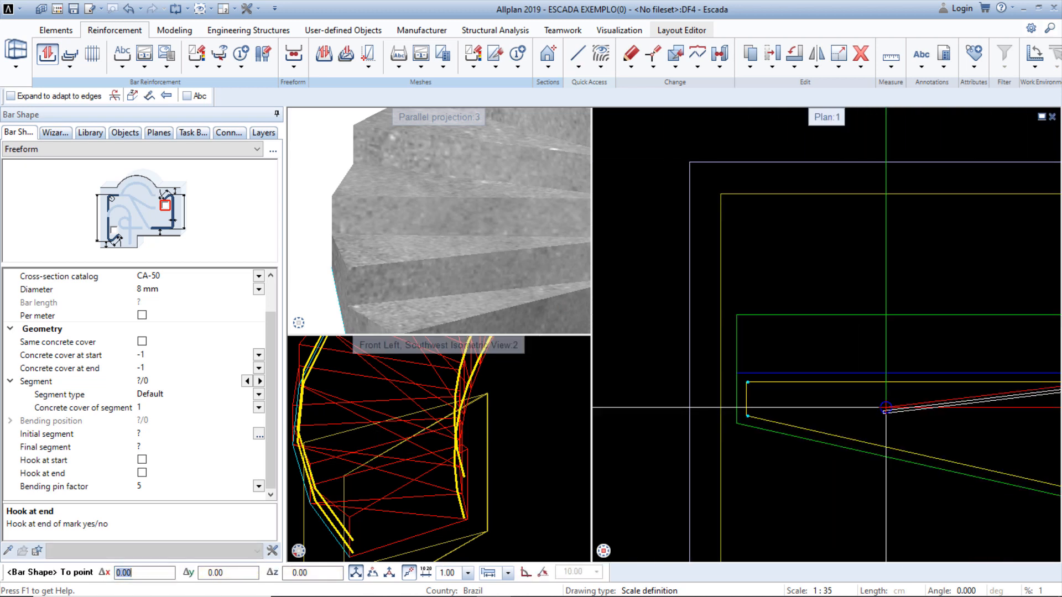
pyautogui.scroll(2, 748, 361)
pyautogui.scroll(3, 748, 361)
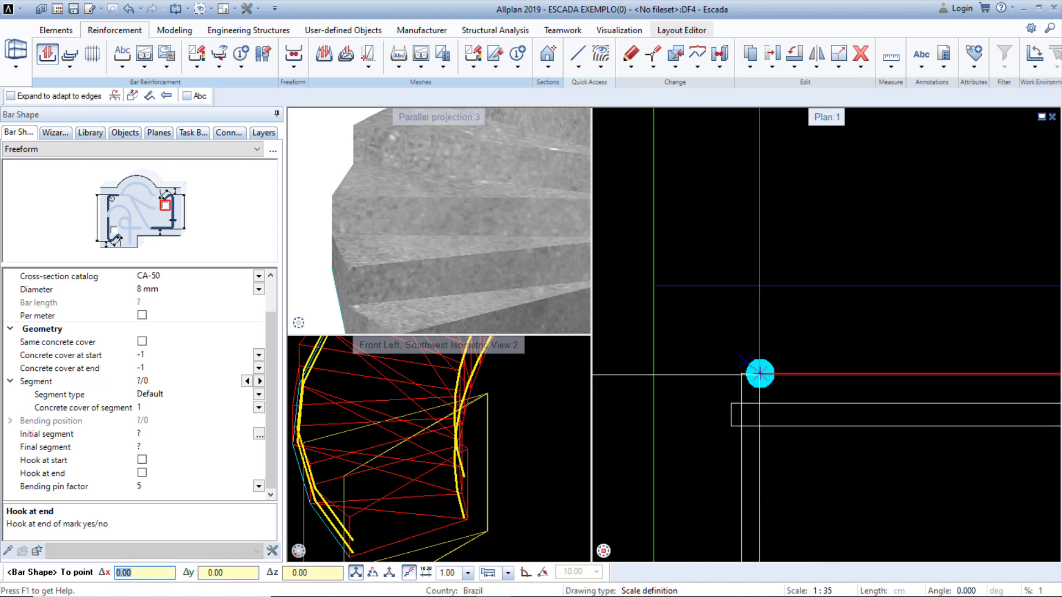
pyautogui.click(760, 374)
pyautogui.press('Escape')
pyautogui.rightClick(775, 224)
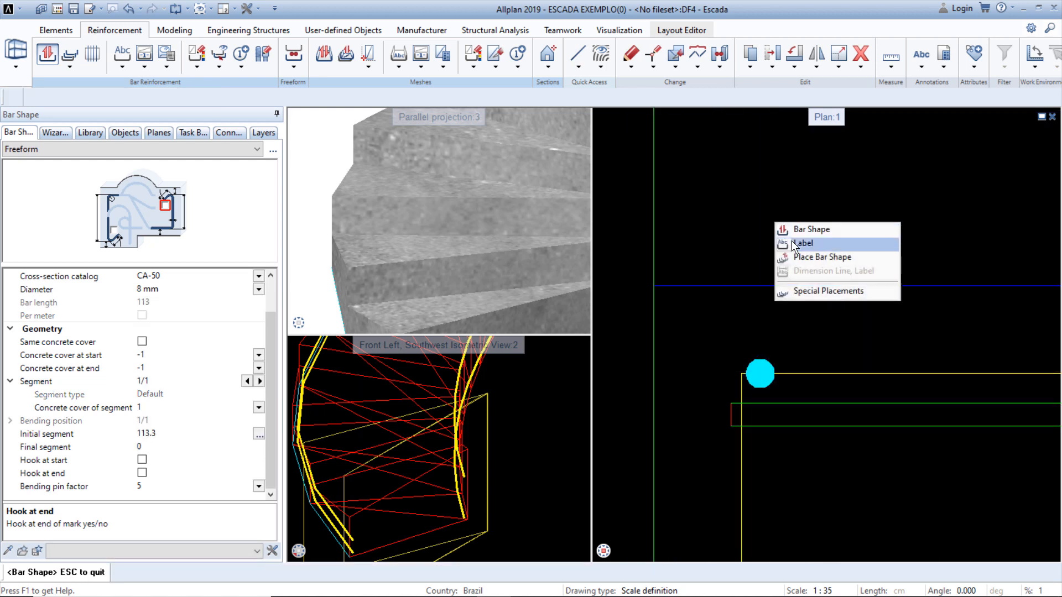
# Draw an inclined 8 mm CA-50 bar in the first section view between the two lower longitudinal bars, following the sloped soffit.
pyautogui.click(796, 232)
pyautogui.scroll(-5, 759, 423)
pyautogui.moveTo(766, 471); pyautogui.dragTo(765, 337, button='middle')
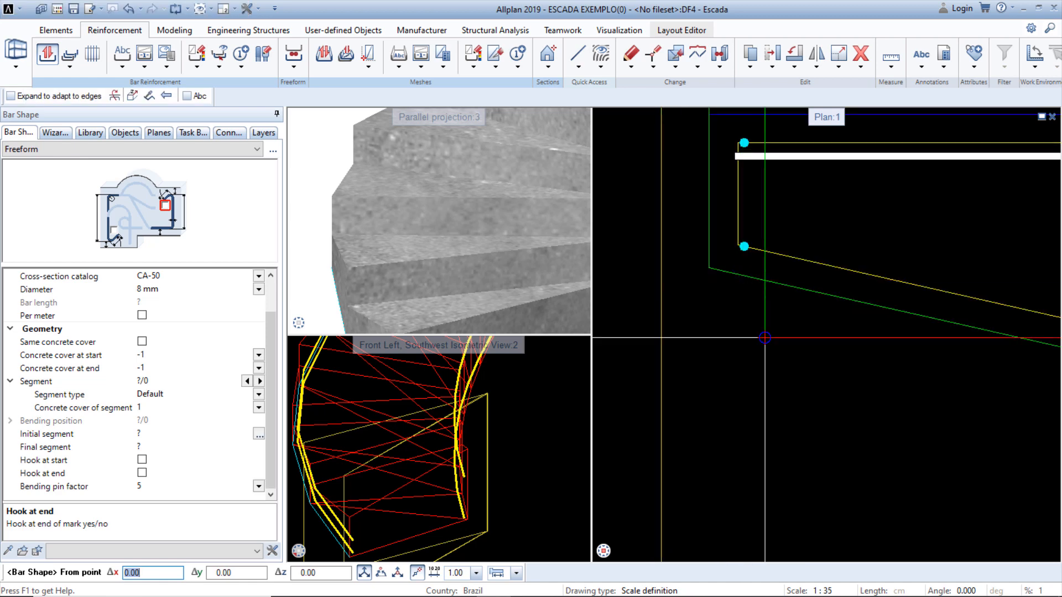
pyautogui.scroll(3, 750, 277)
pyautogui.click(737, 204)
pyautogui.scroll(-7, 653, 259)
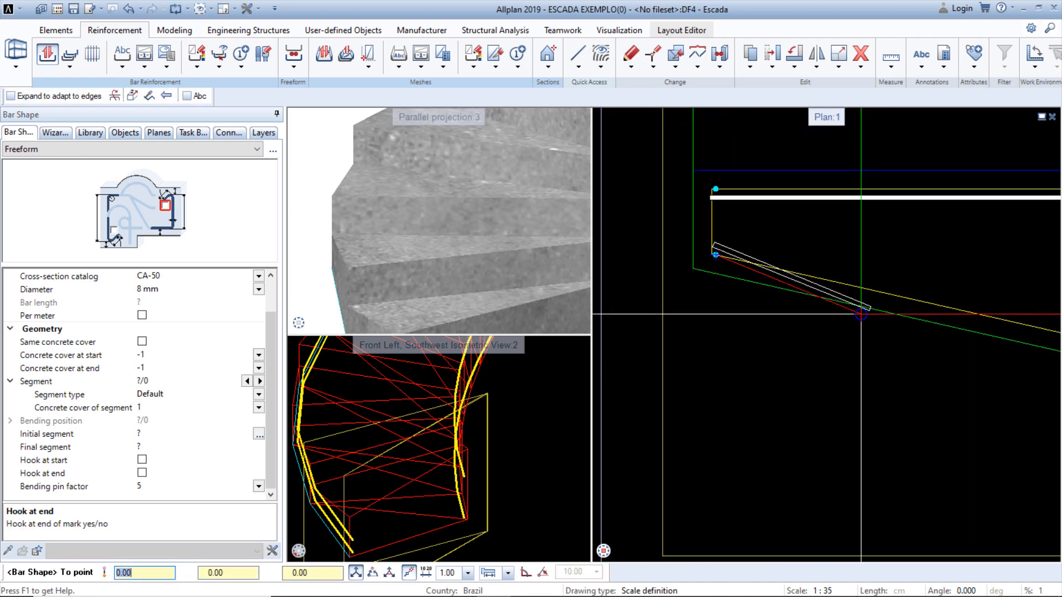
pyautogui.moveTo(935, 316); pyautogui.dragTo(764, 325, button='middle')
pyautogui.scroll(3, 952, 367)
pyautogui.scroll(3, 908, 373)
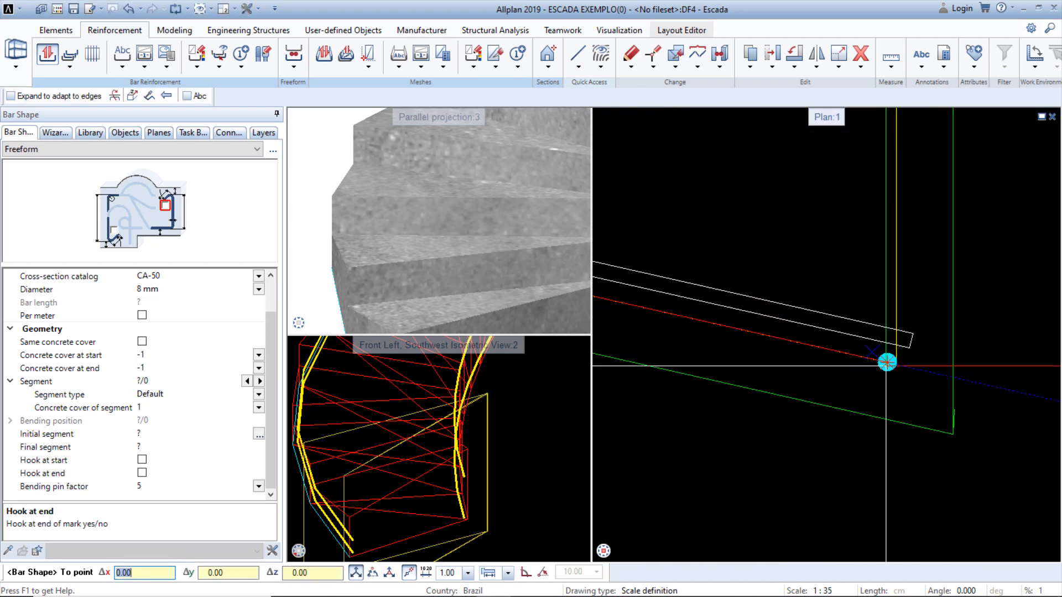
pyautogui.click(886, 364)
pyautogui.scroll(-6, 869, 402)
pyautogui.scroll(-2, 892, 413)
pyautogui.press('Escape')
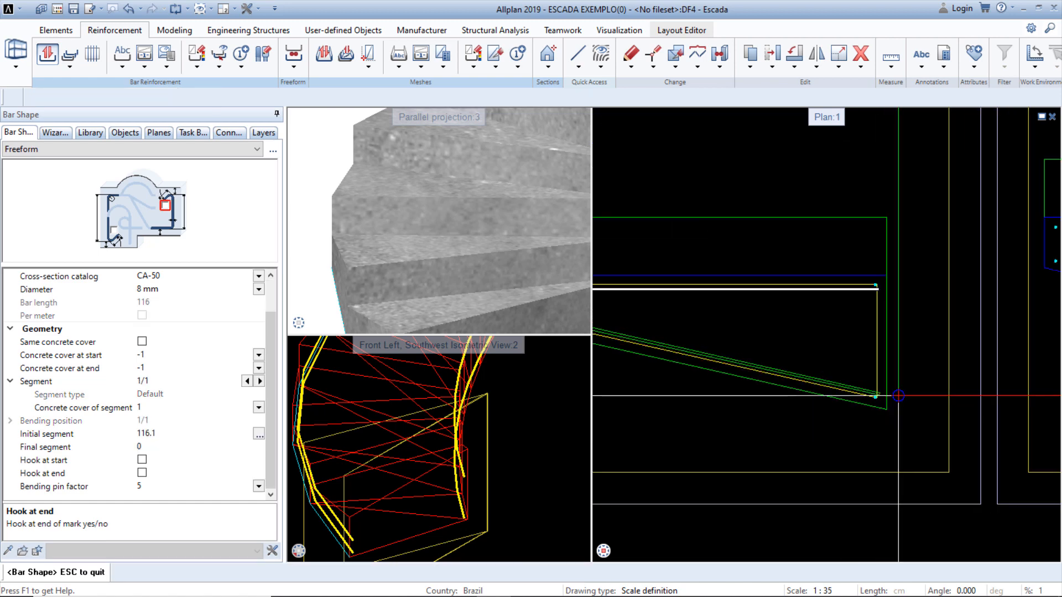
# Draw a straight 8 mm CA-50 bar in the second section view between the two upper longitudinal bars.
pyautogui.rightClick(899, 395)
pyautogui.click(931, 400)
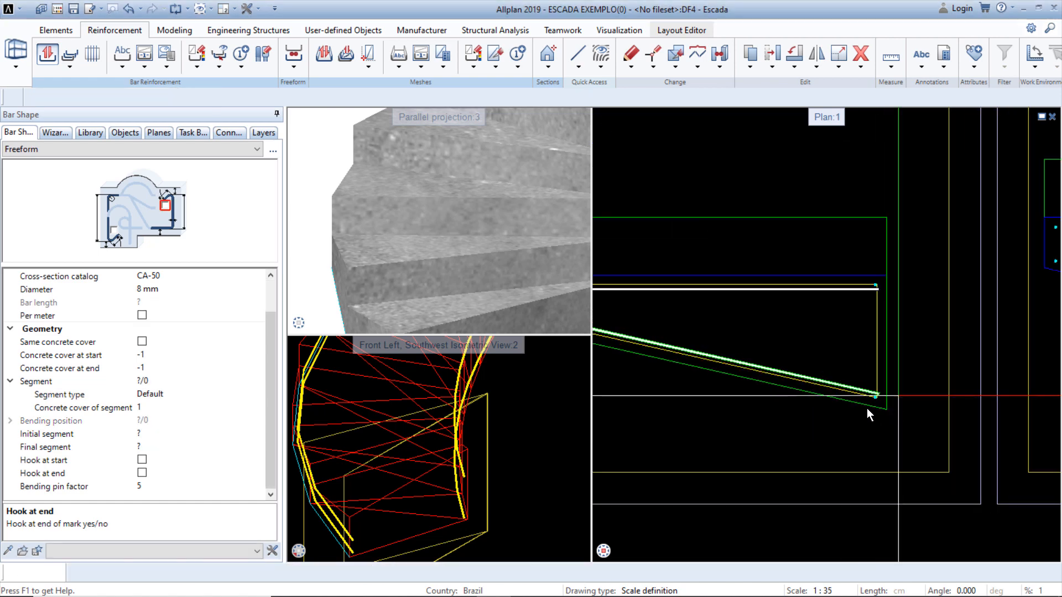
pyautogui.scroll(-2, 762, 400)
pyautogui.scroll(6, 996, 340)
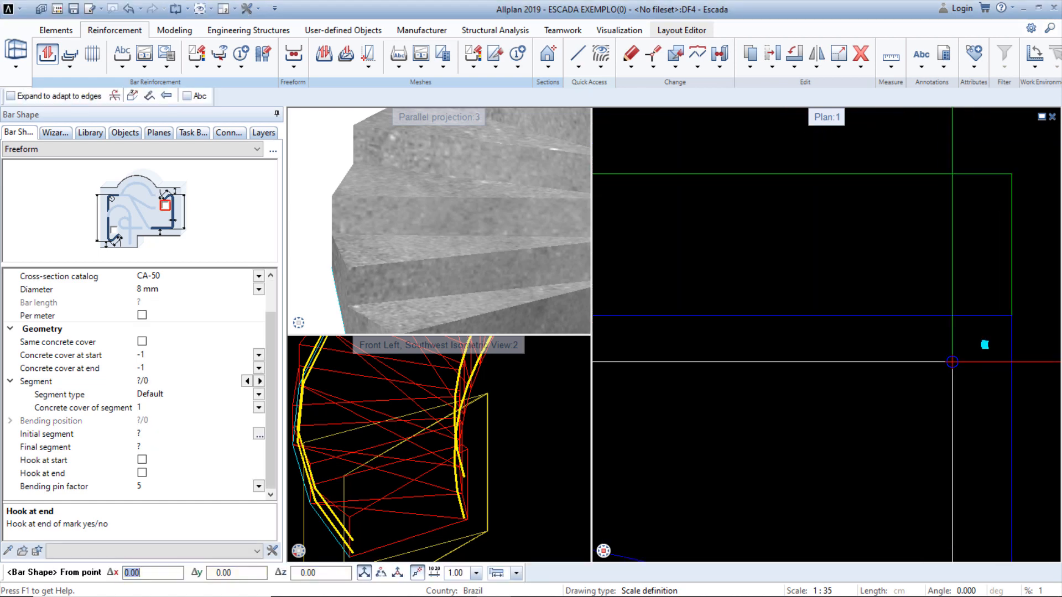
pyautogui.click(1009, 337)
pyautogui.scroll(-6, 976, 374)
pyautogui.moveTo(819, 367); pyautogui.dragTo(957, 360, button='middle')
pyautogui.scroll(6, 785, 363)
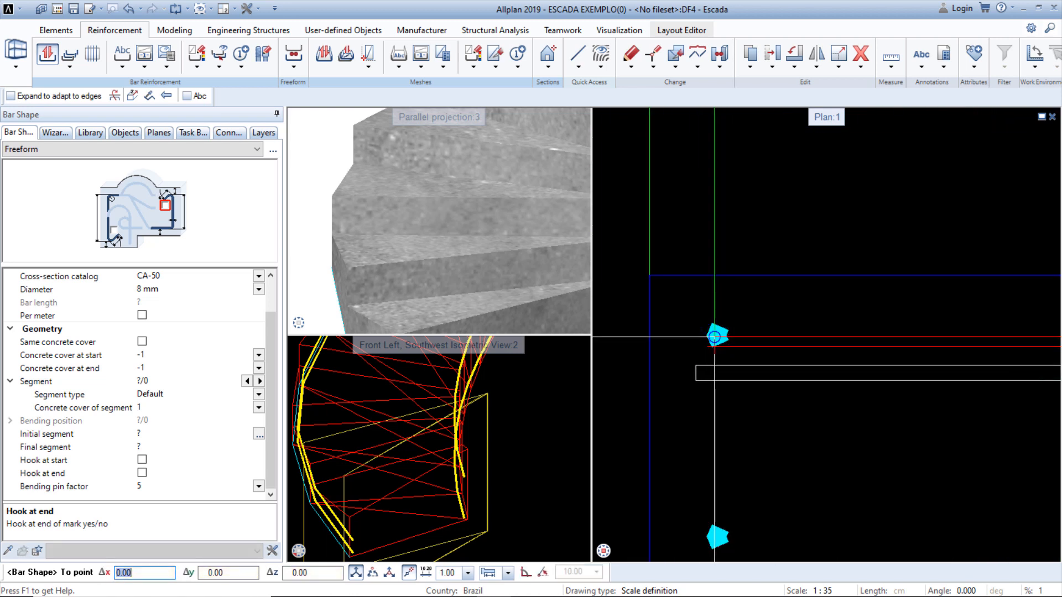
pyautogui.scroll(-3, 707, 374)
pyautogui.click(706, 373)
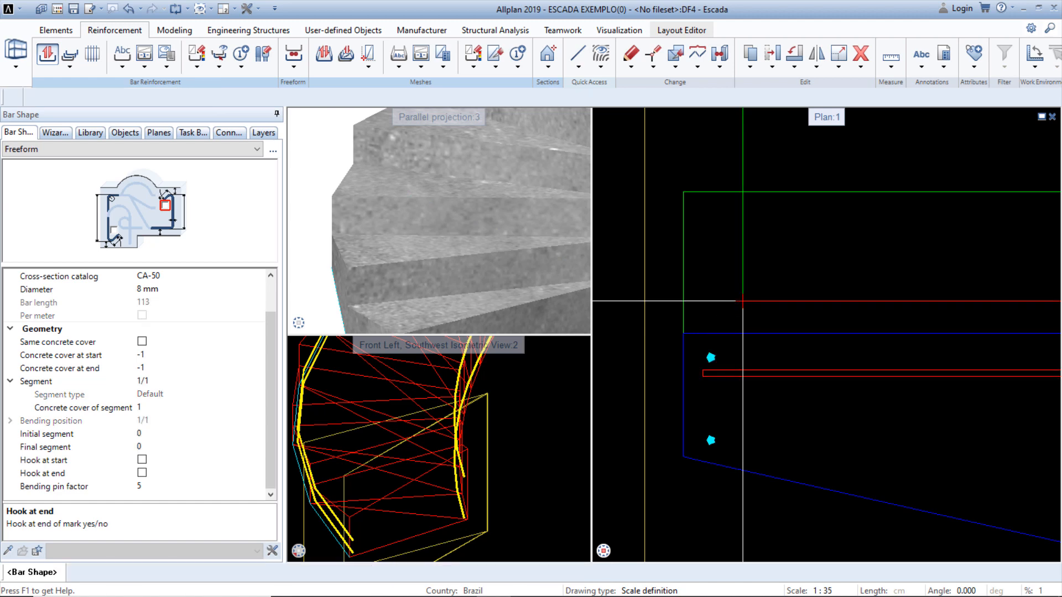
# Draw an inclined 8 mm CA-50 bar in the second section view between the two lower longitudinal bars.
pyautogui.rightClick(742, 280)
pyautogui.click(769, 285)
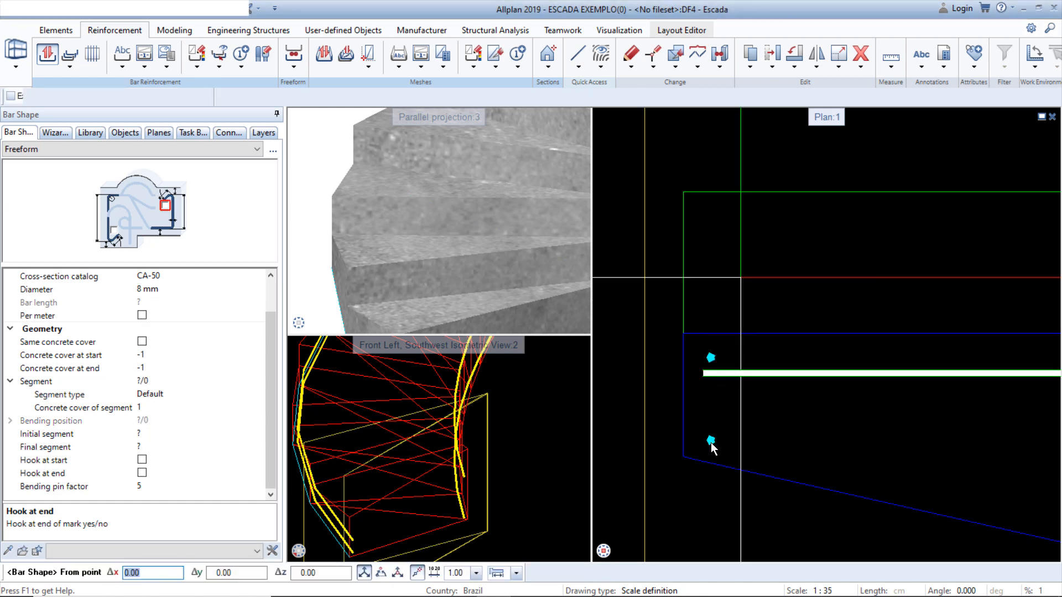
pyautogui.scroll(3, 710, 440)
pyautogui.scroll(-4, 712, 442)
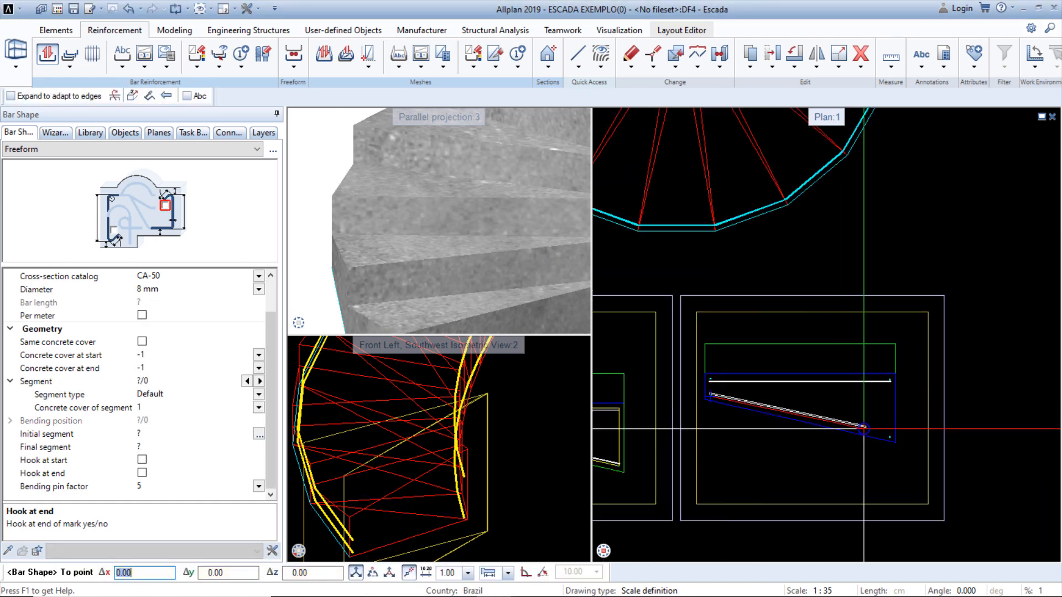
pyautogui.scroll(3, 915, 439)
pyautogui.click(922, 447)
pyautogui.scroll(-3, 938, 406)
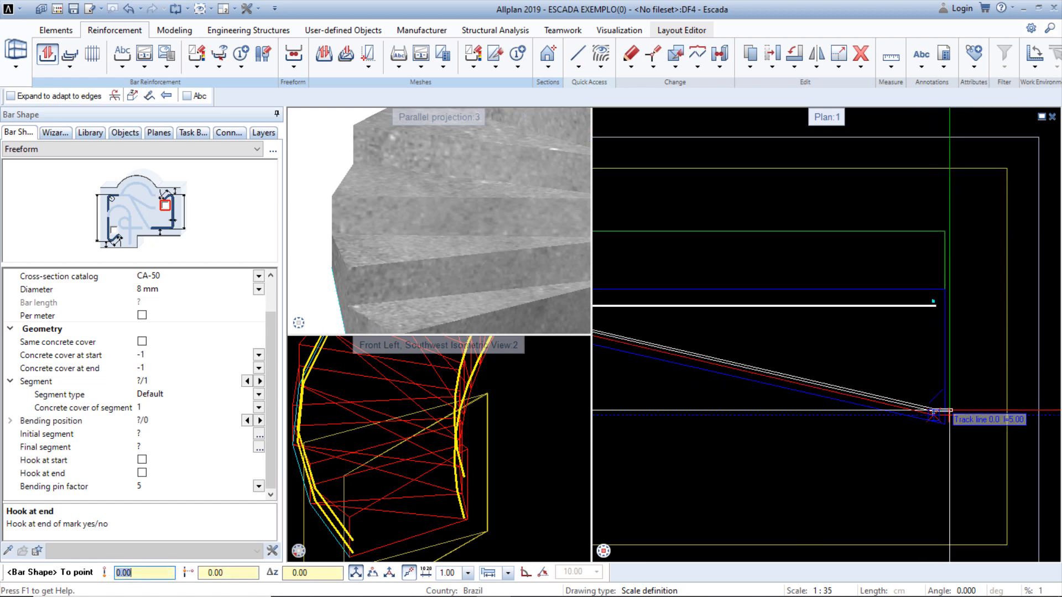
pyautogui.press('Escape')
pyautogui.press('Escape')
pyautogui.press('Escape')
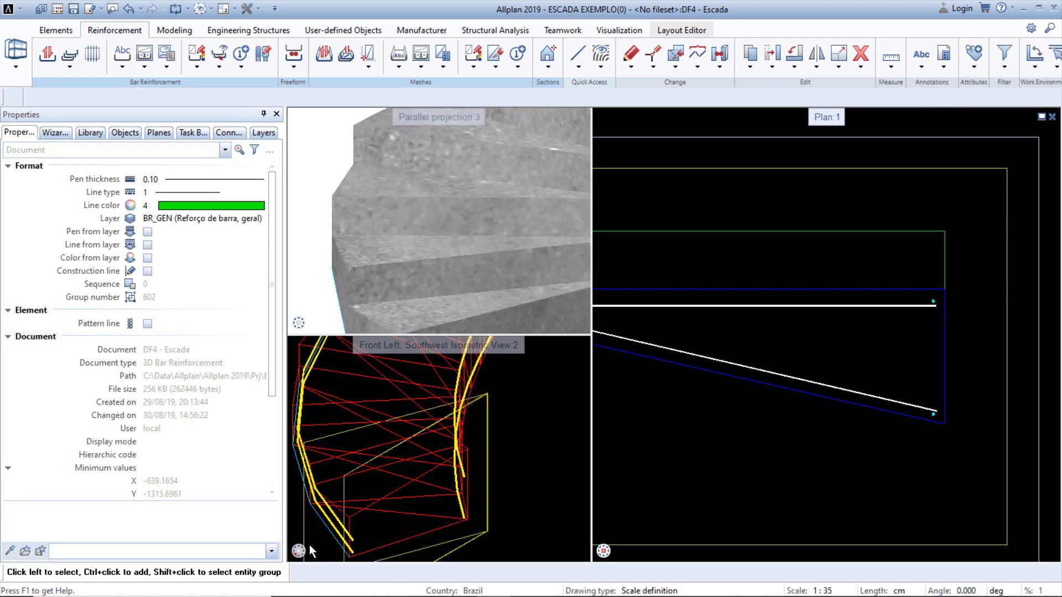
# Switch the isometric view to a plan view of the stair at the horizontal tread edge.
pyautogui.click(314, 519)
pyautogui.scroll(8, 407, 430)
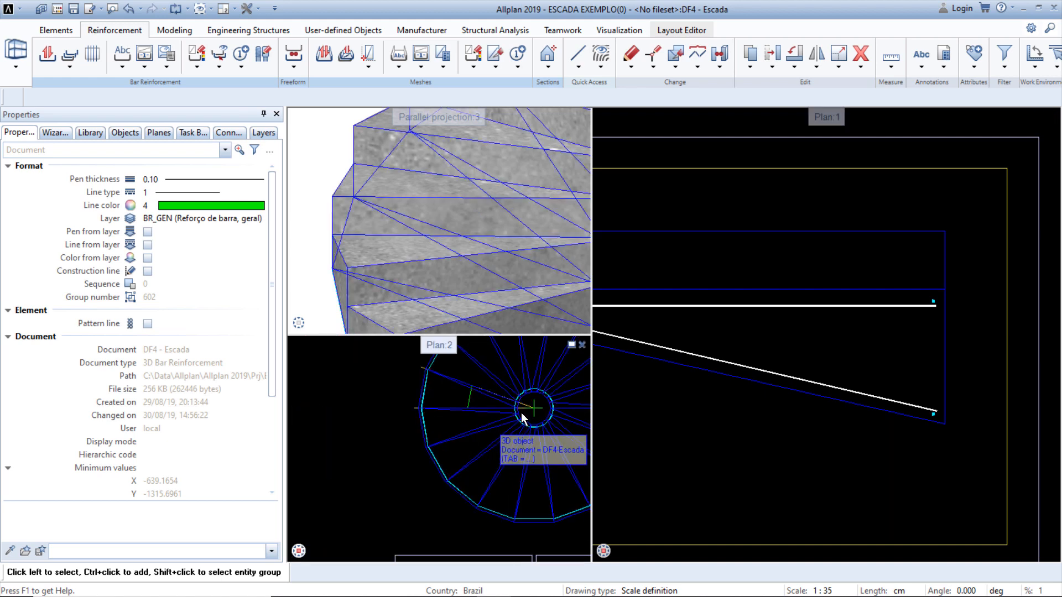
pyautogui.scroll(1, 462, 394)
# Place the first section's upper straight bar as a single placement along the horizontal tread edge in the smaller plan view.
pyautogui.scroll(-4, 797, 381)
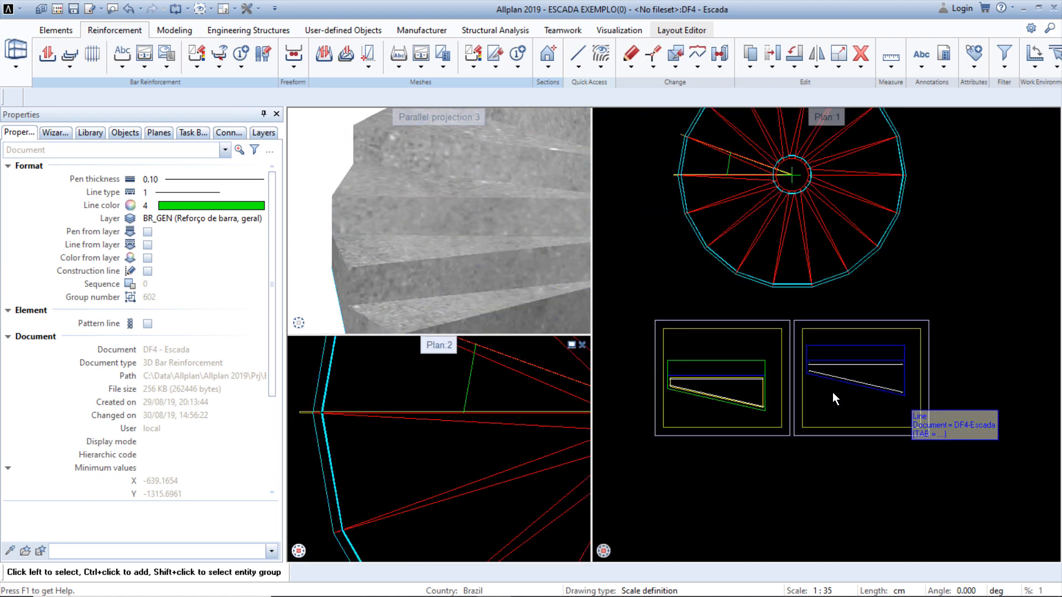
pyautogui.scroll(2, 682, 382)
pyautogui.scroll(3, 682, 382)
pyautogui.rightClick(679, 372)
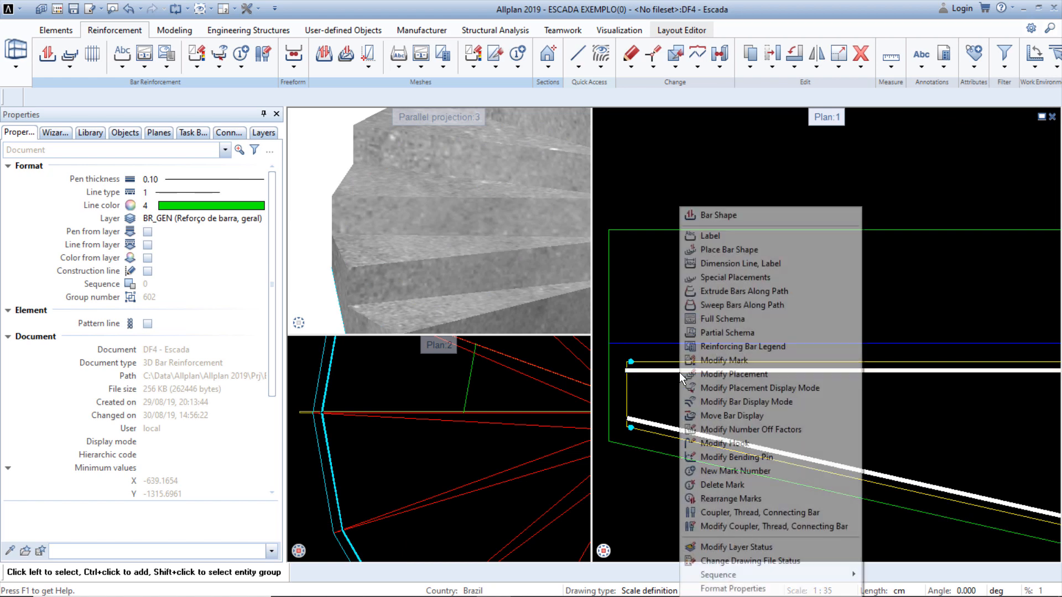
pyautogui.click(722, 252)
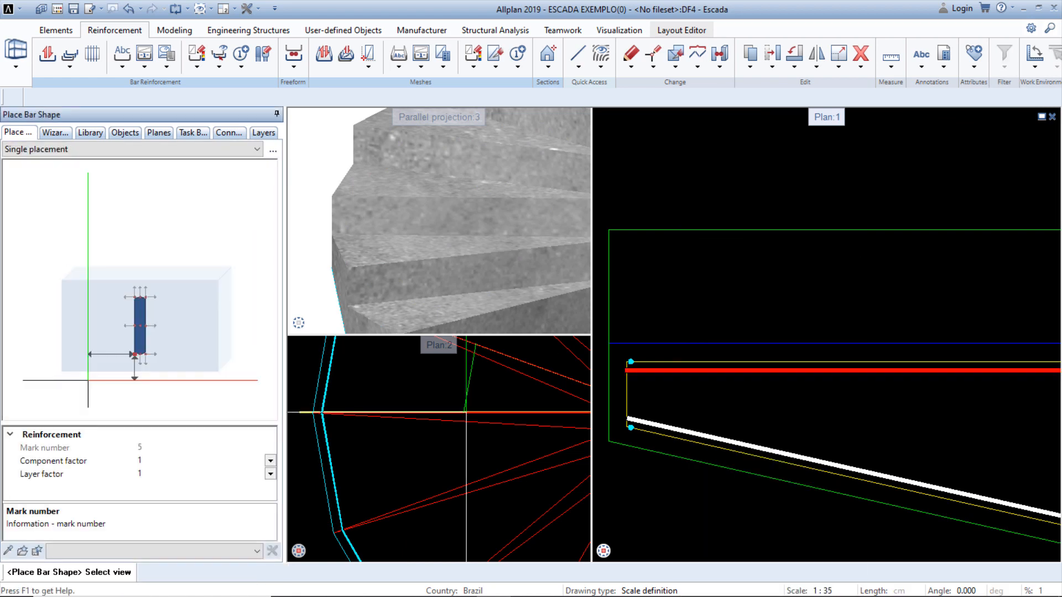
pyautogui.click(485, 387)
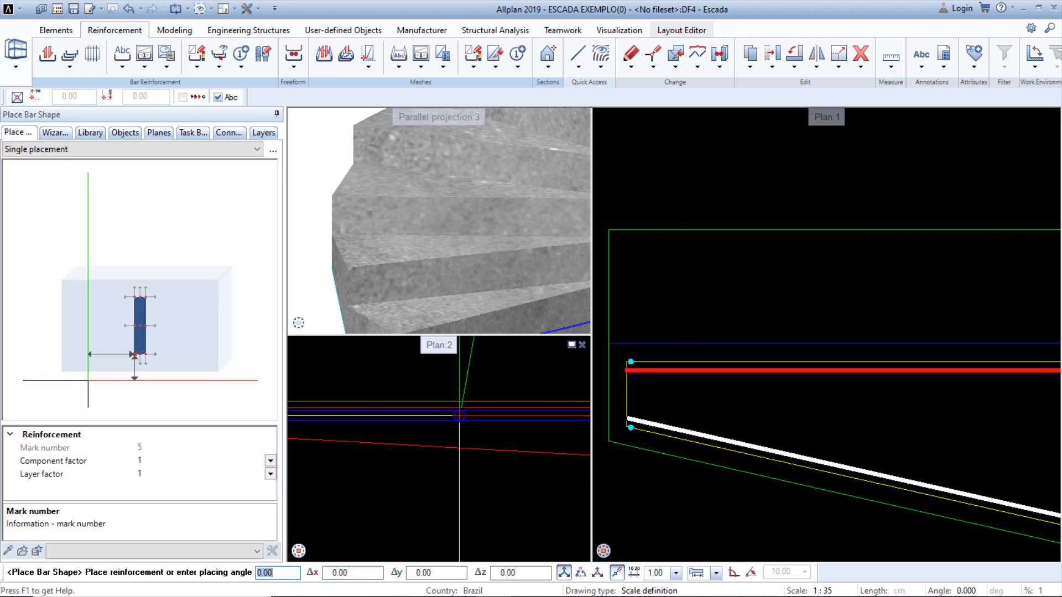
pyautogui.click(463, 409)
pyautogui.press('Escape')
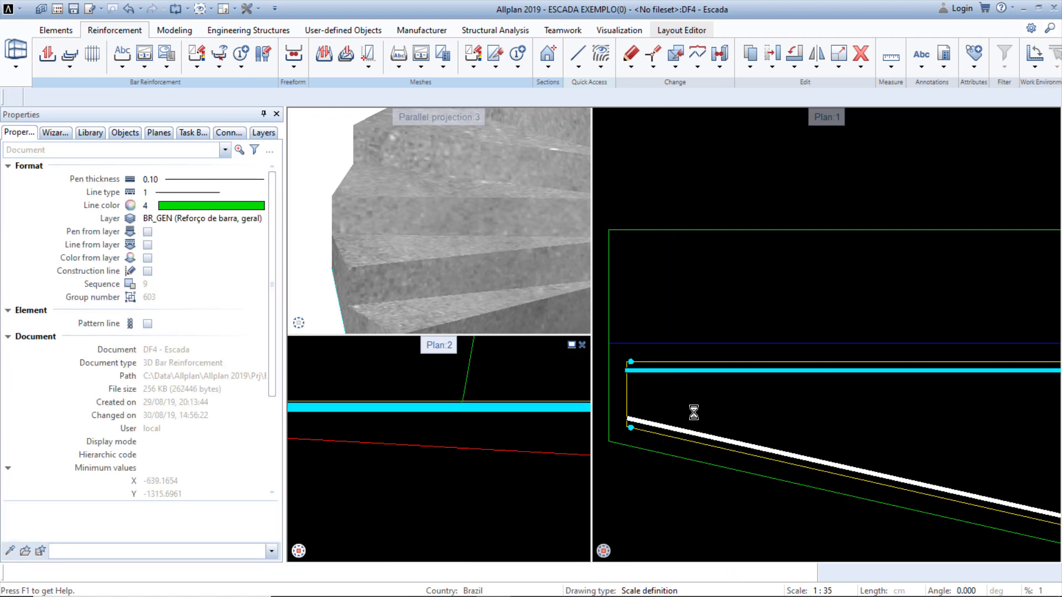
pyautogui.press('Escape')
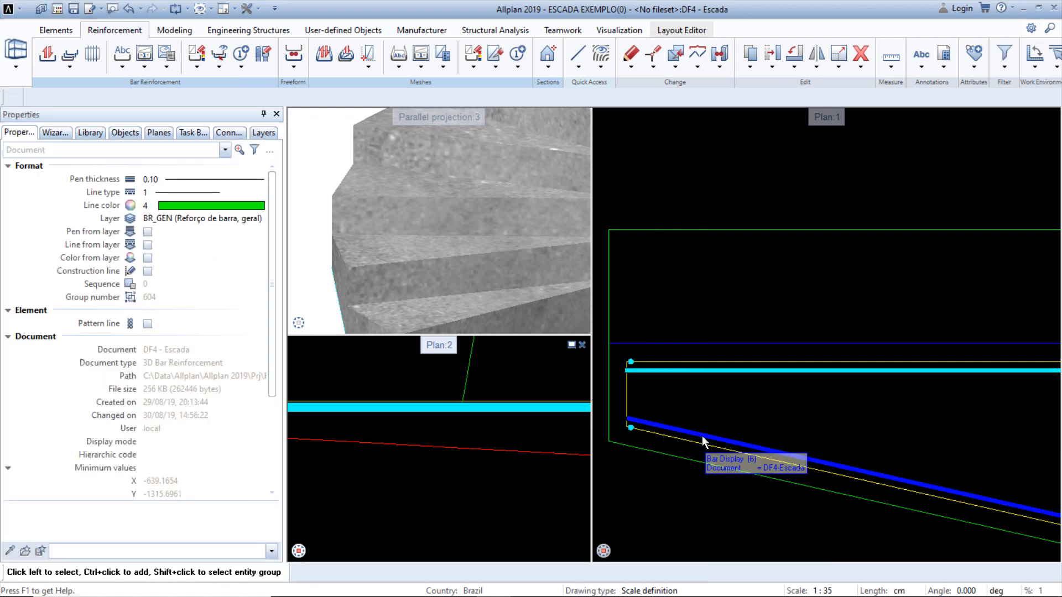
# Place the first section's lower inclined bar as a single placement along the horizontal tread edge in the smaller plan view.
pyautogui.rightClick(702, 436)
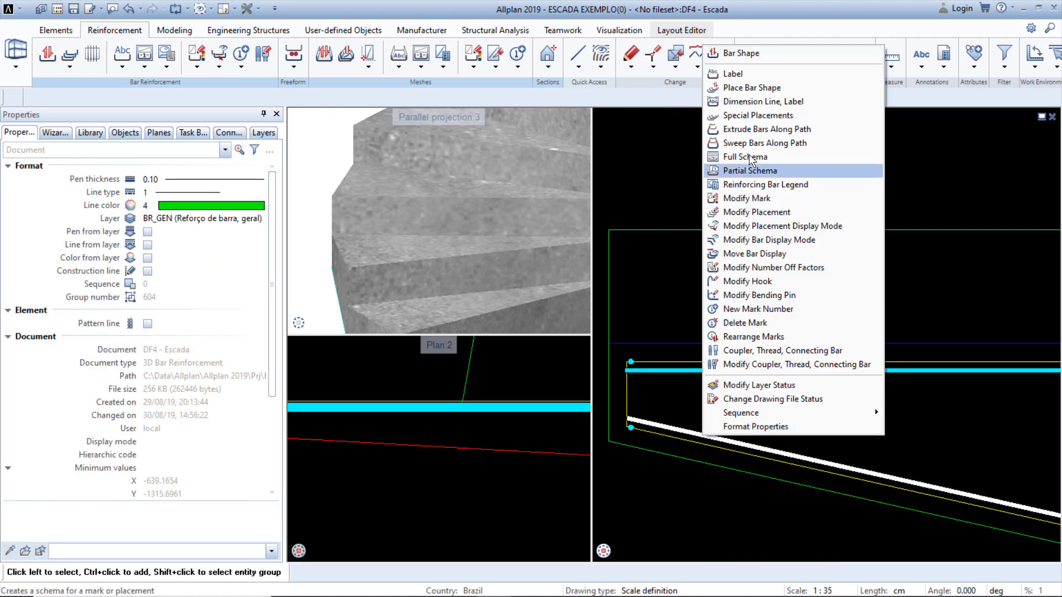
pyautogui.click(747, 87)
pyautogui.click(448, 371)
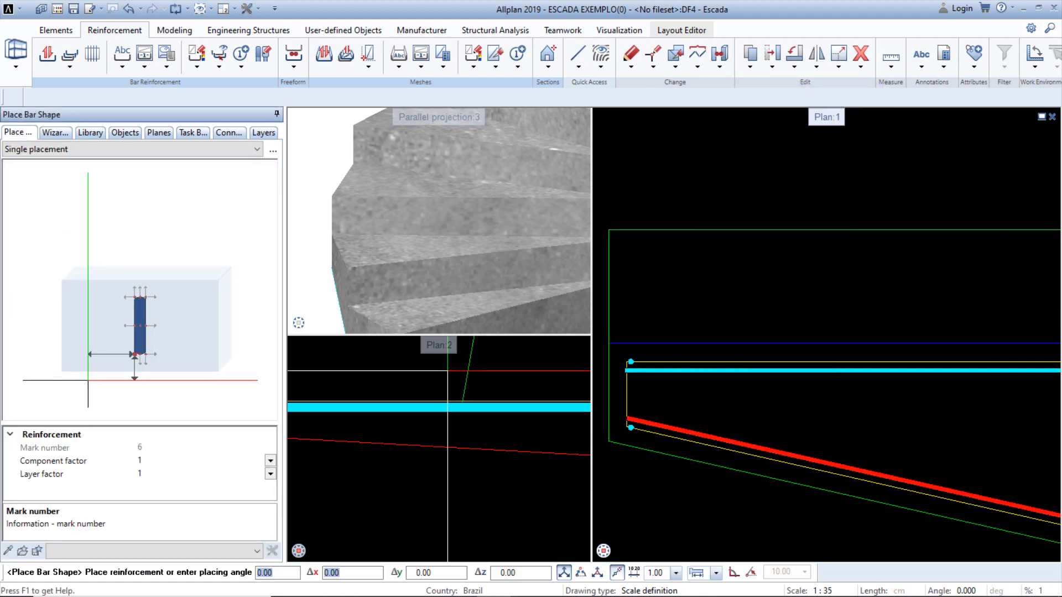
pyautogui.click(455, 407)
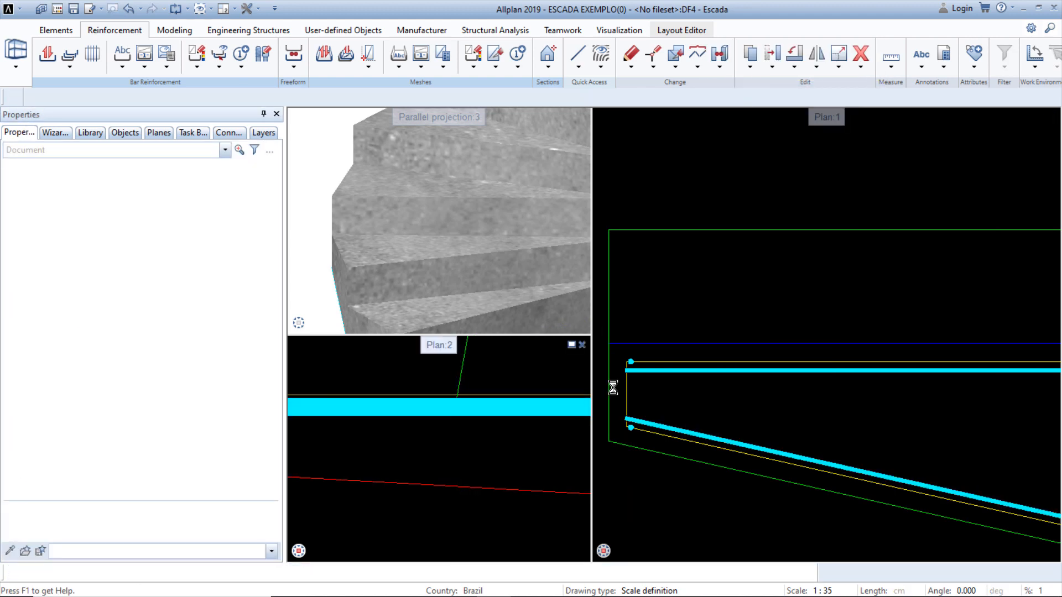
pyautogui.press('Escape')
# Place the second section's upper straight bar as a single placement along the slanted tread edge in the smaller plan view.
pyautogui.scroll(-5, 664, 398)
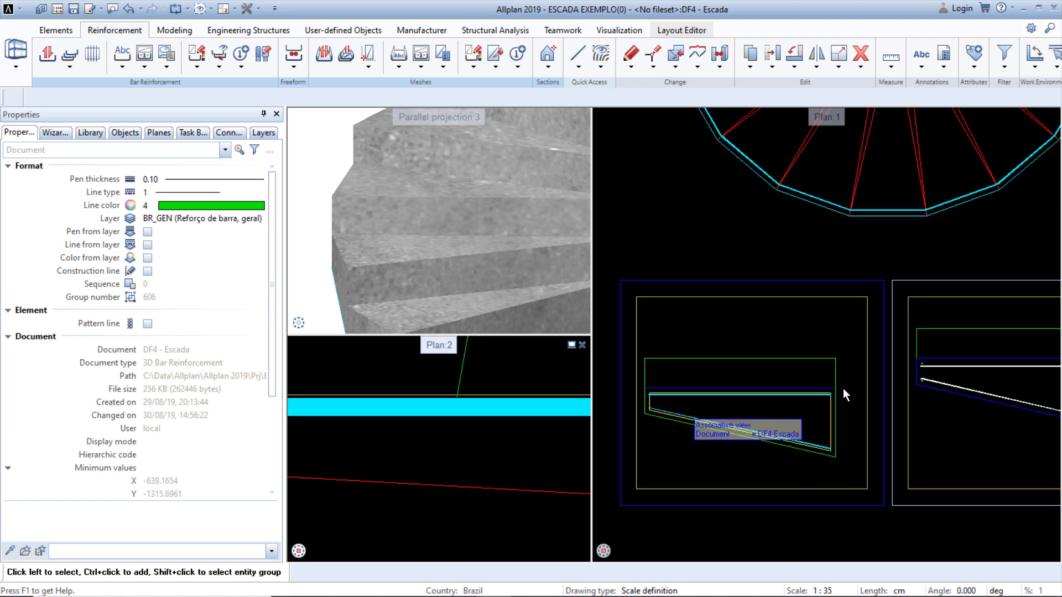
pyautogui.moveTo(926, 370); pyautogui.dragTo(824, 373, button='middle')
pyautogui.scroll(4, 830, 370)
pyautogui.rightClick(838, 370)
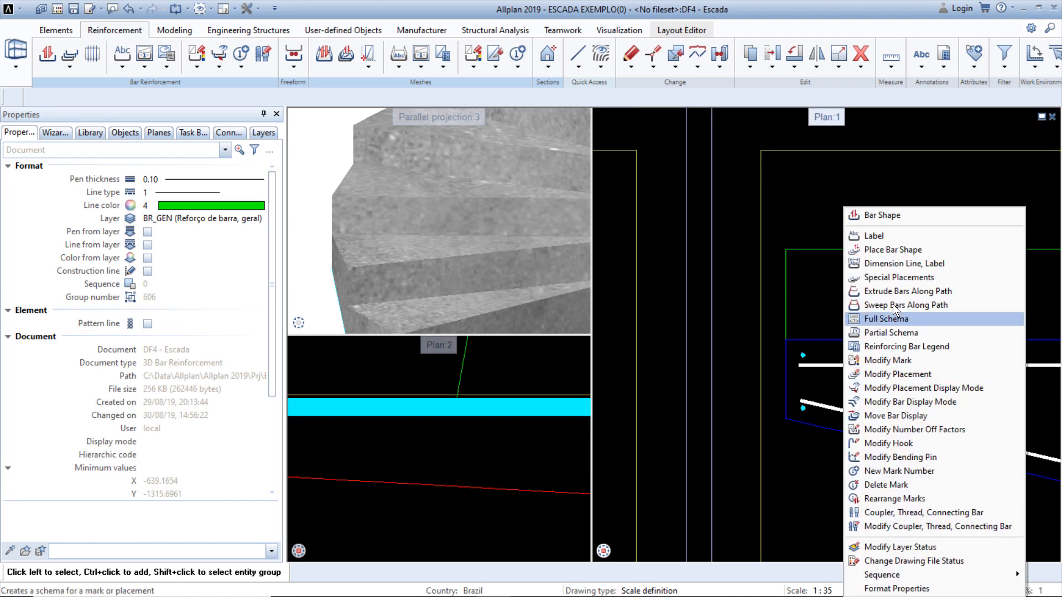
pyautogui.click(901, 247)
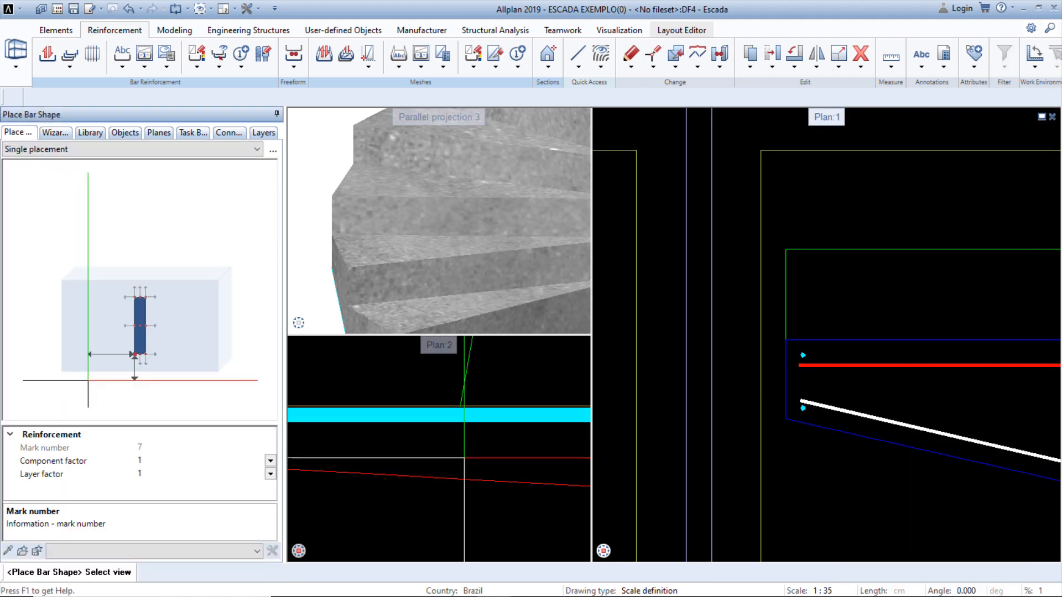
pyautogui.click(475, 407)
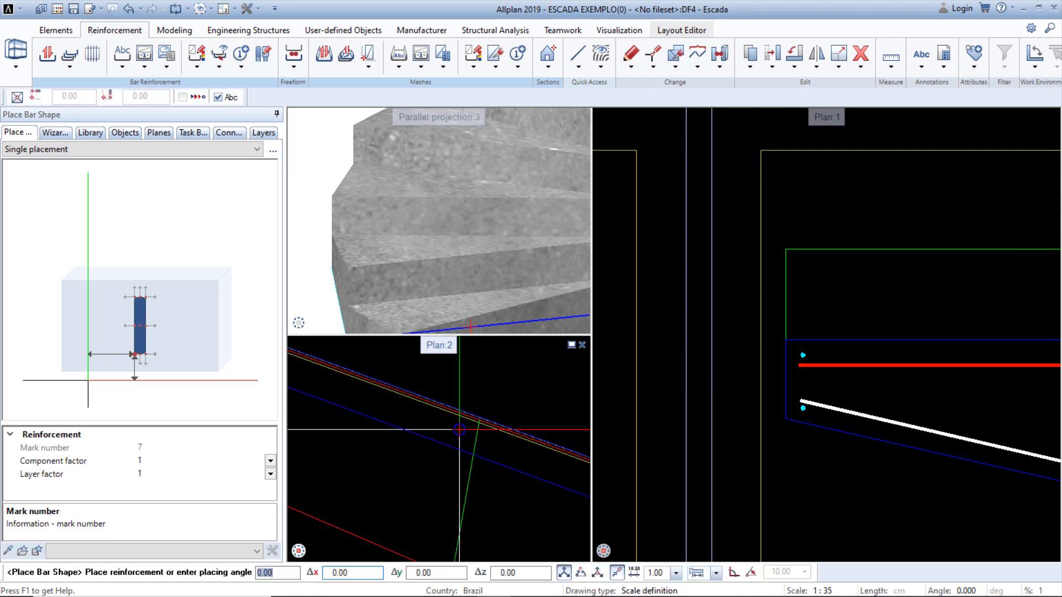
pyautogui.click(505, 408)
pyautogui.press('Escape')
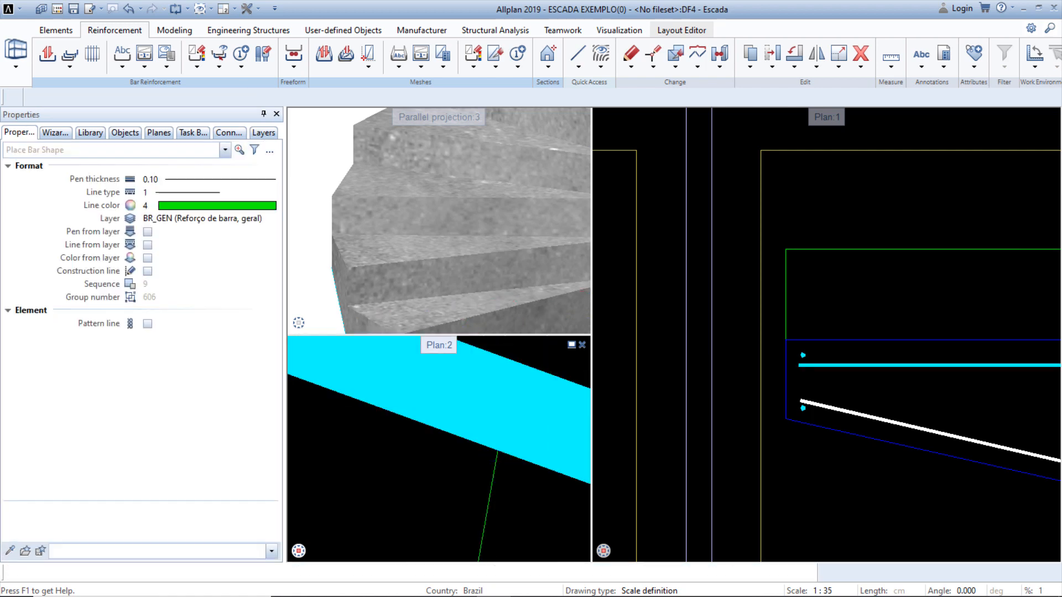
# Place the second section's lower inclined bar as a single placement along the slanted tread edge in the smaller plan view.
pyautogui.rightClick(859, 414)
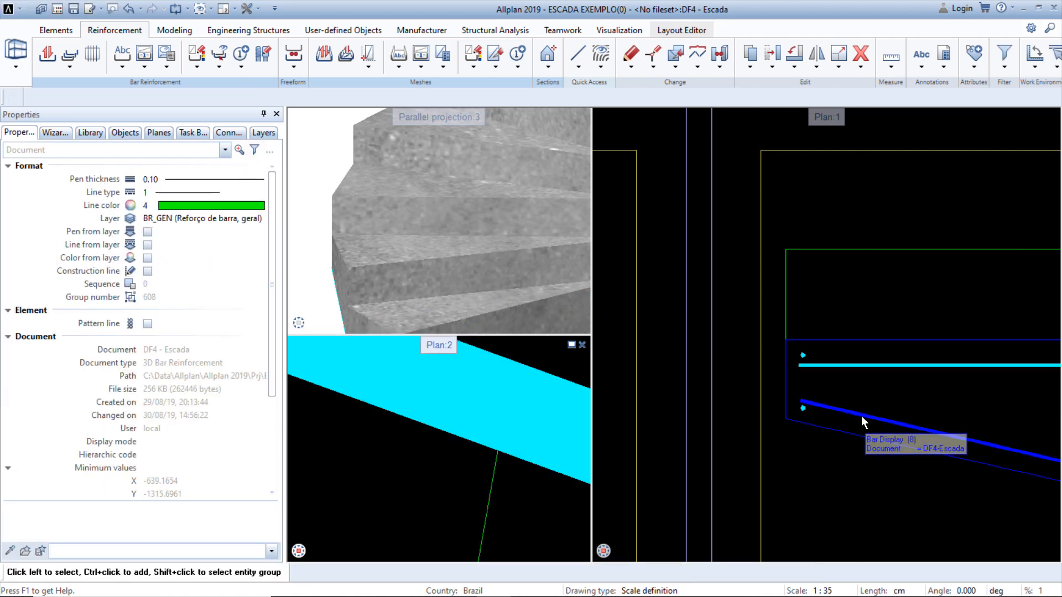
pyautogui.rightClick(864, 416)
pyautogui.click(929, 67)
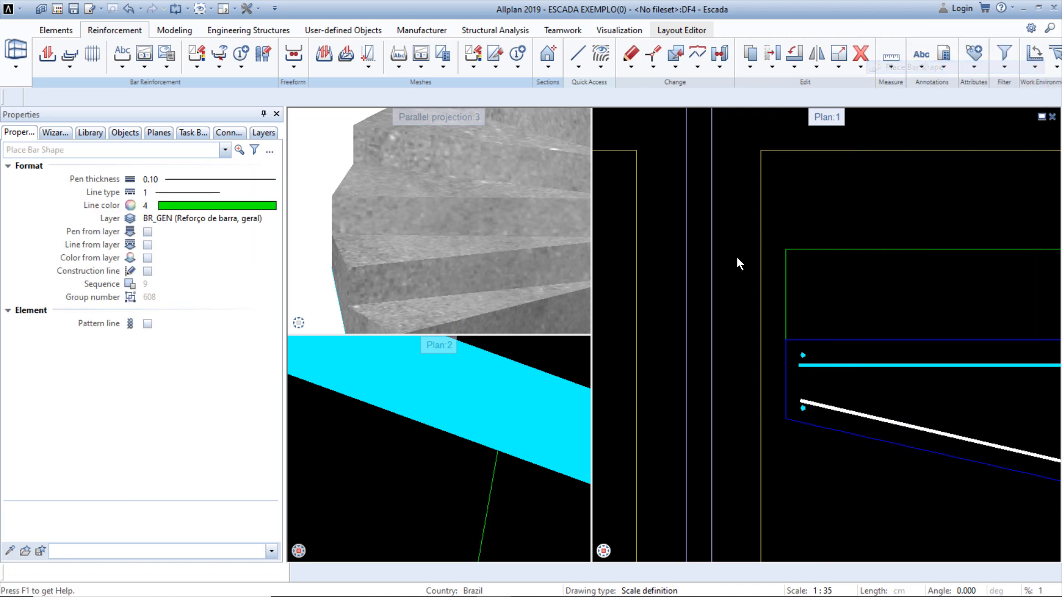
pyautogui.click(506, 404)
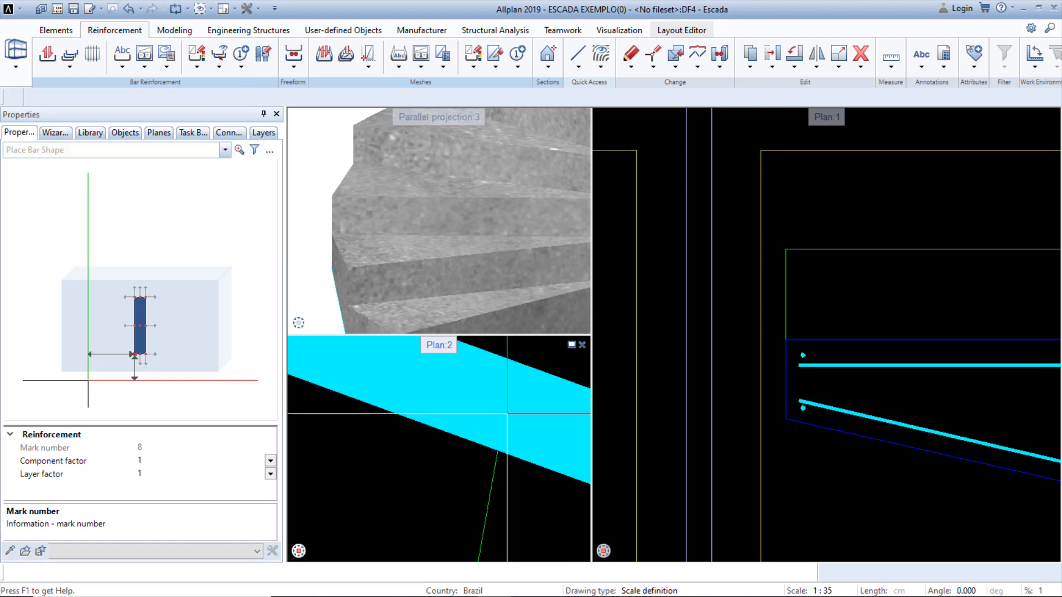
pyautogui.press('Escape')
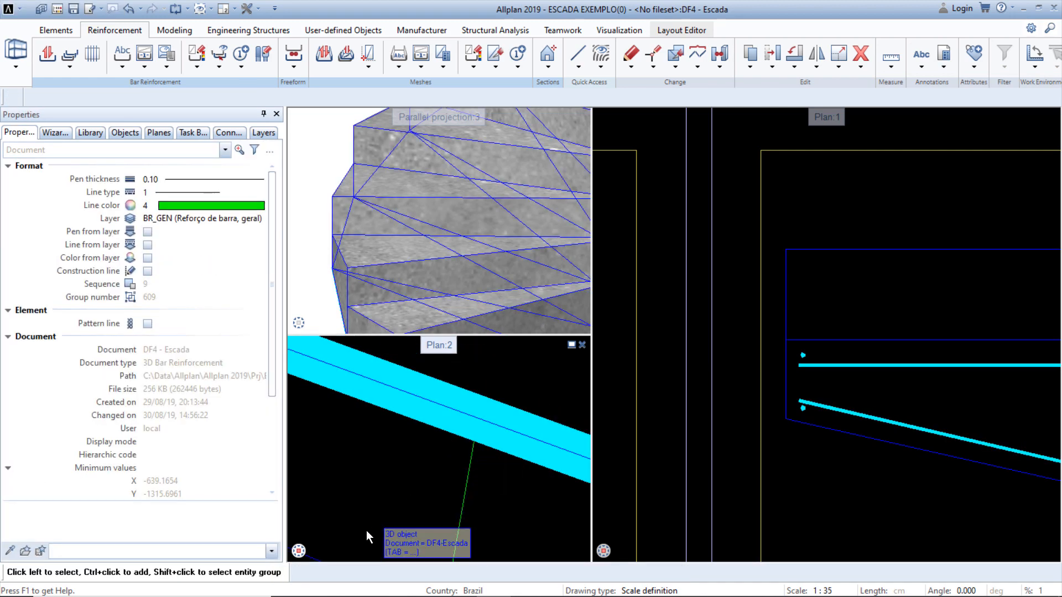
# Switch the smaller plan view to a front-left southwest isometric view of the stair's lowest treads.
pyautogui.click(302, 536)
pyautogui.scroll(6, 469, 450)
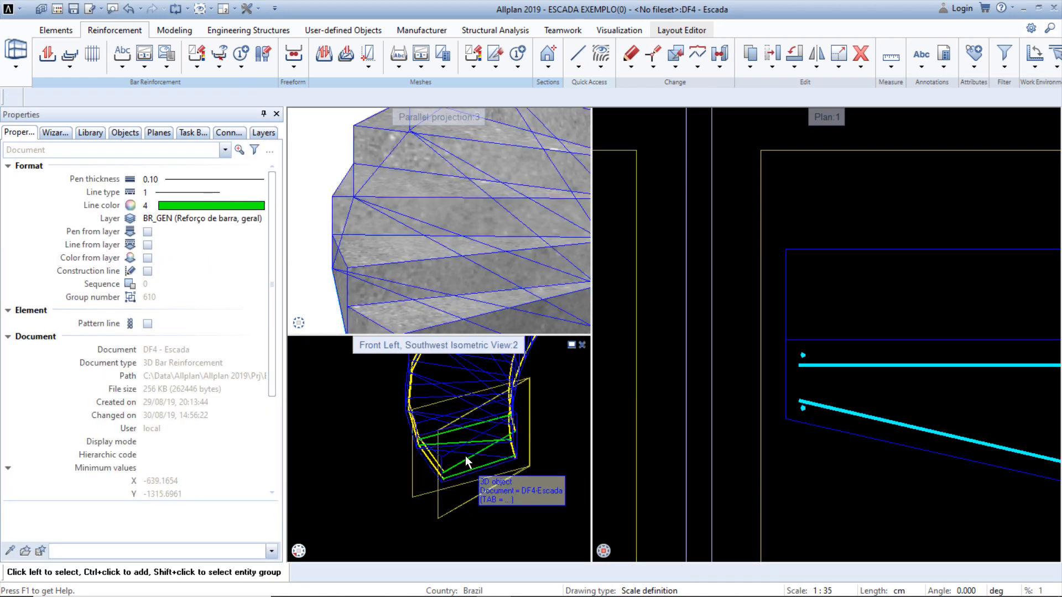
pyautogui.scroll(-3, 738, 398)
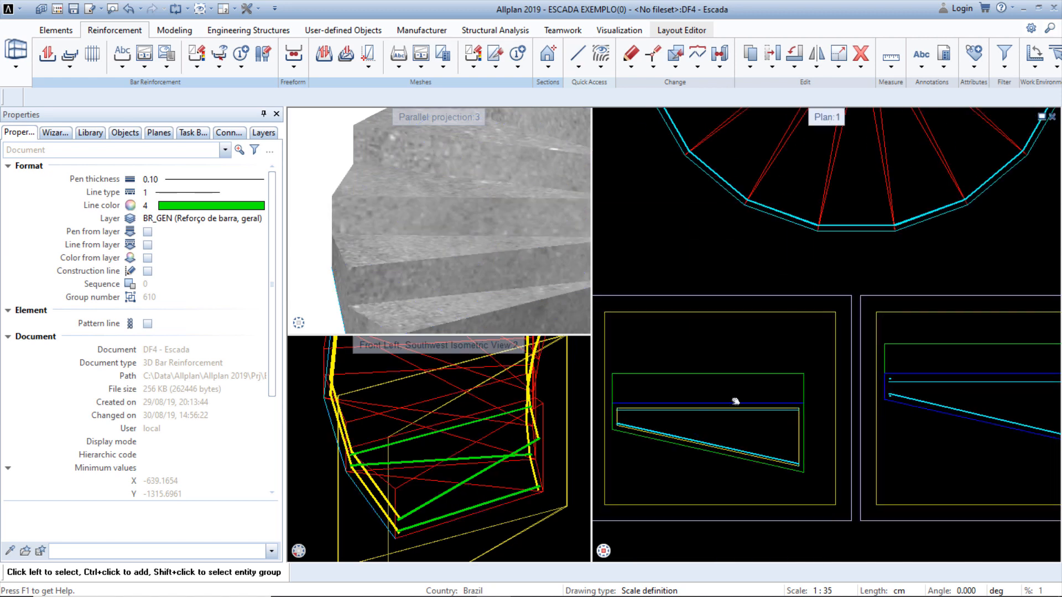
# Use Special Placements to distribute 6 longitudinal bars between the two upper corner bars in the first section view.
pyautogui.scroll(4, 756, 396)
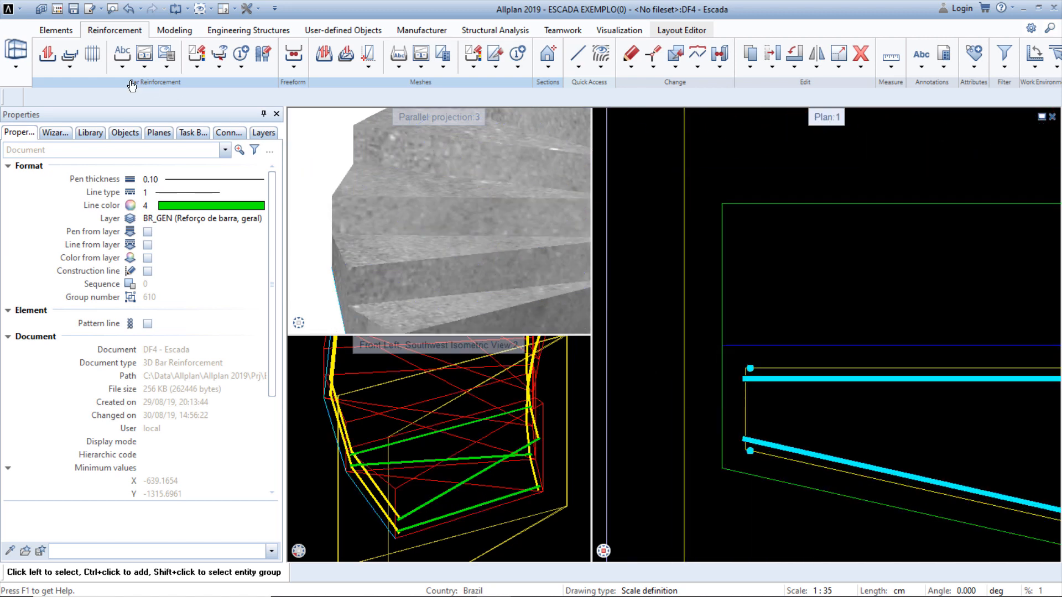
pyautogui.click(71, 56)
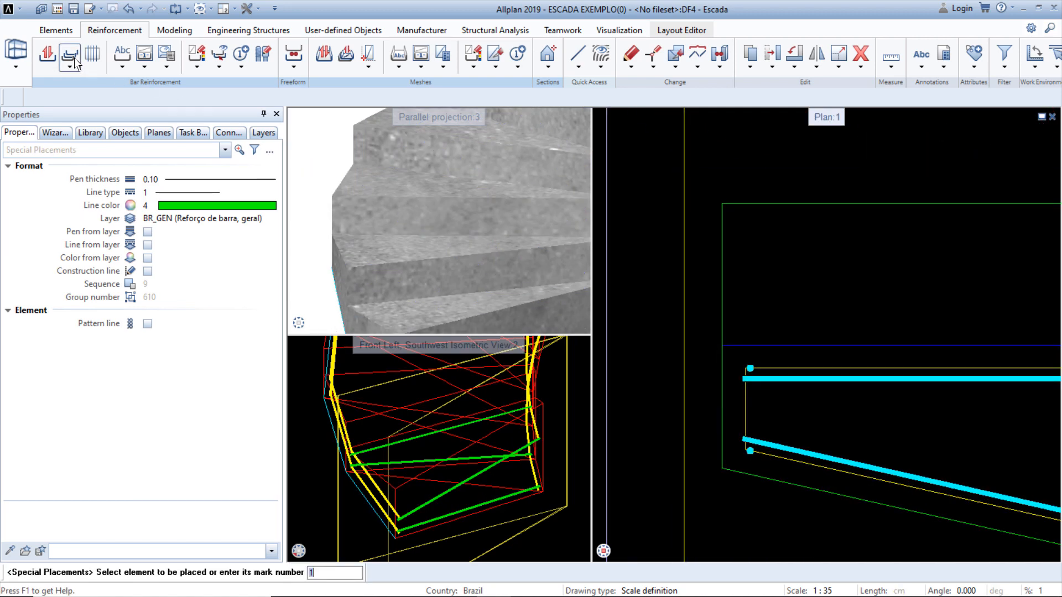
pyautogui.scroll(3, 748, 358)
pyautogui.click(750, 367)
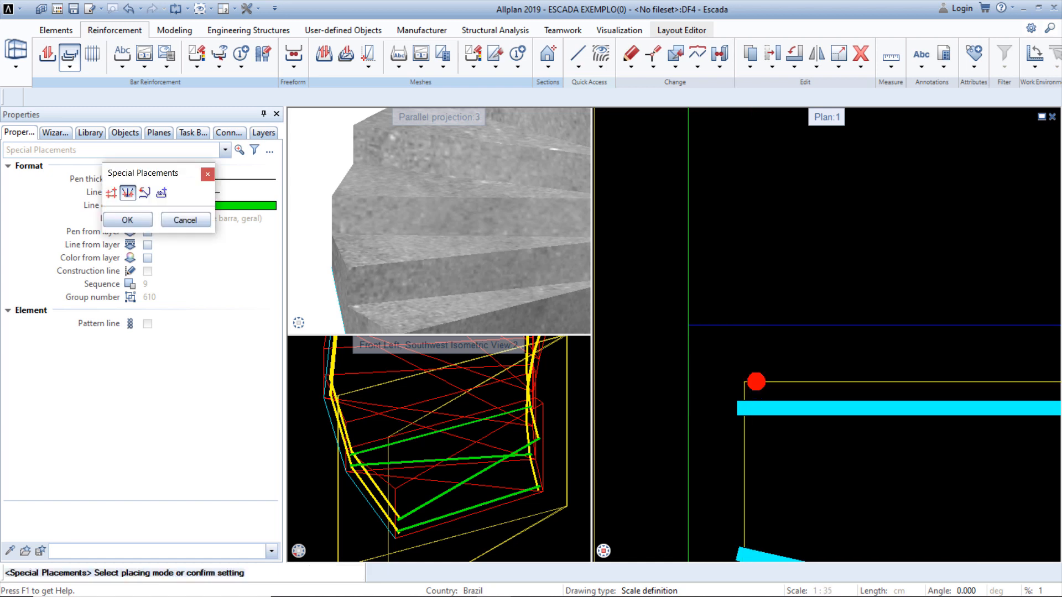
pyautogui.click(148, 224)
pyautogui.scroll(-4, 828, 353)
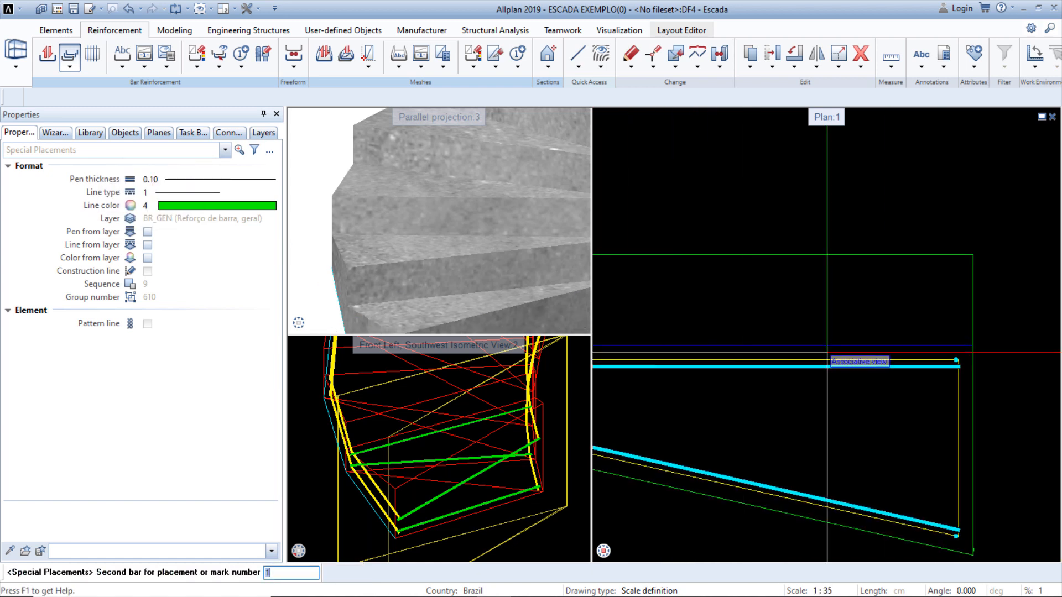
pyautogui.scroll(4, 954, 362)
pyautogui.click(936, 364)
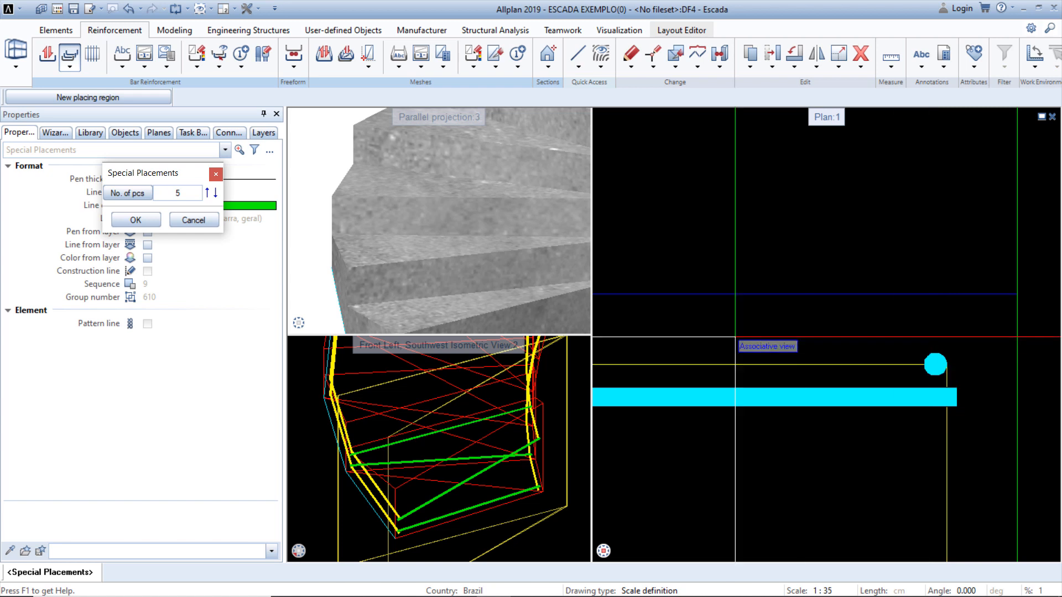
pyautogui.click(145, 217)
# Use Special Placements to distribute 6 longitudinal bars between the two lower corner bars in the first section view.
pyautogui.scroll(-4, 719, 415)
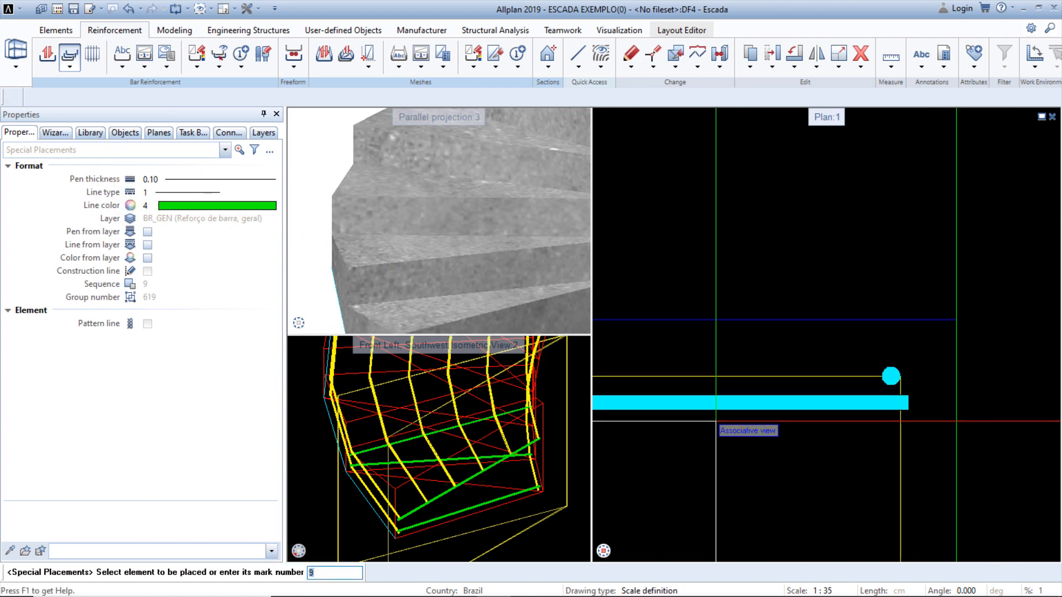
pyautogui.scroll(5, 746, 412)
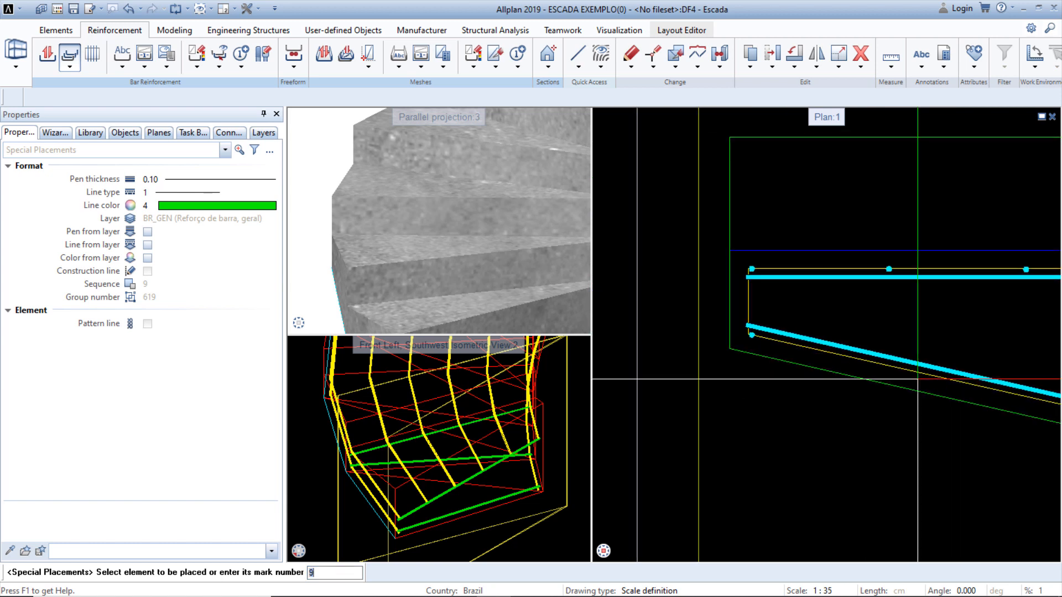
pyautogui.click(737, 335)
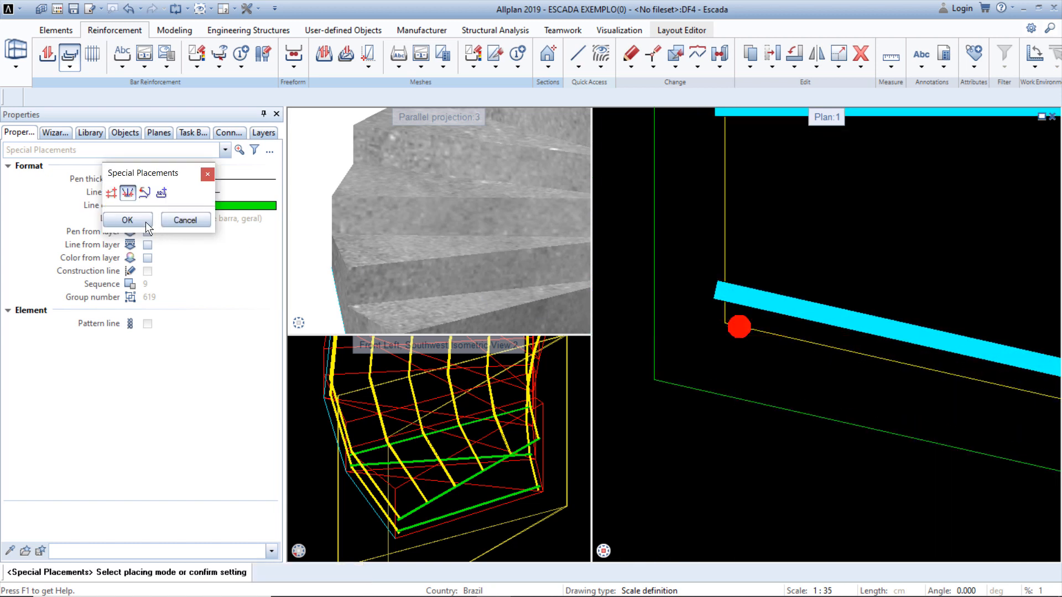
pyautogui.click(129, 220)
pyautogui.scroll(-5, 741, 348)
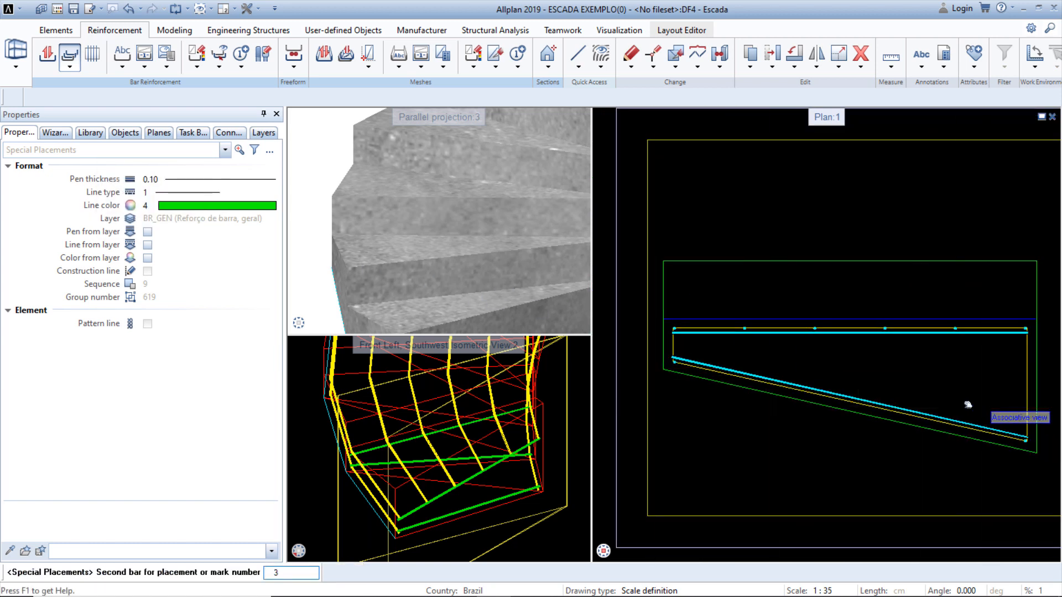
pyautogui.scroll(5, 830, 420)
pyautogui.click(825, 411)
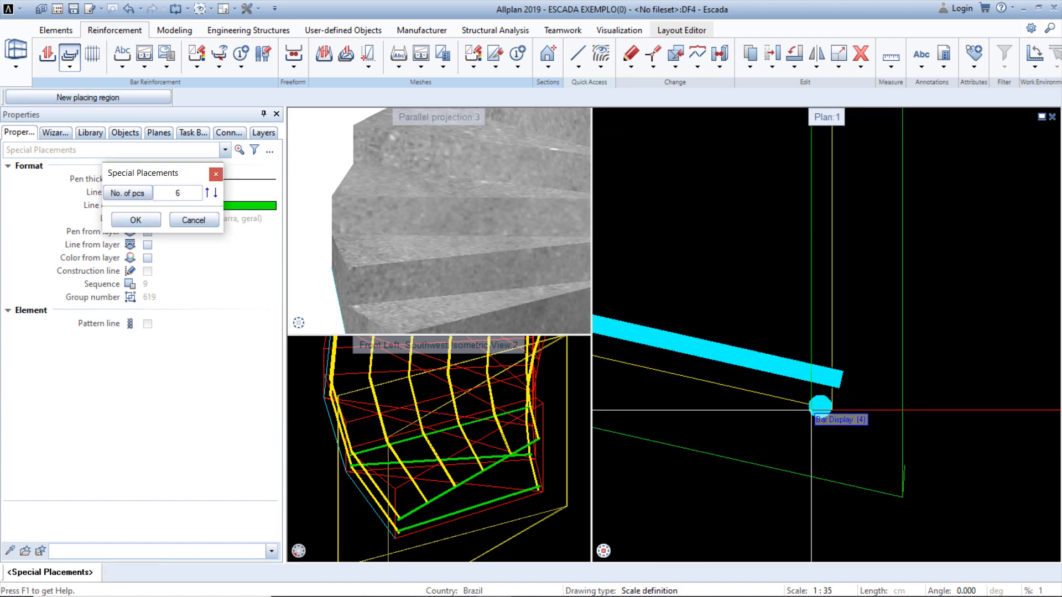
pyautogui.click(136, 221)
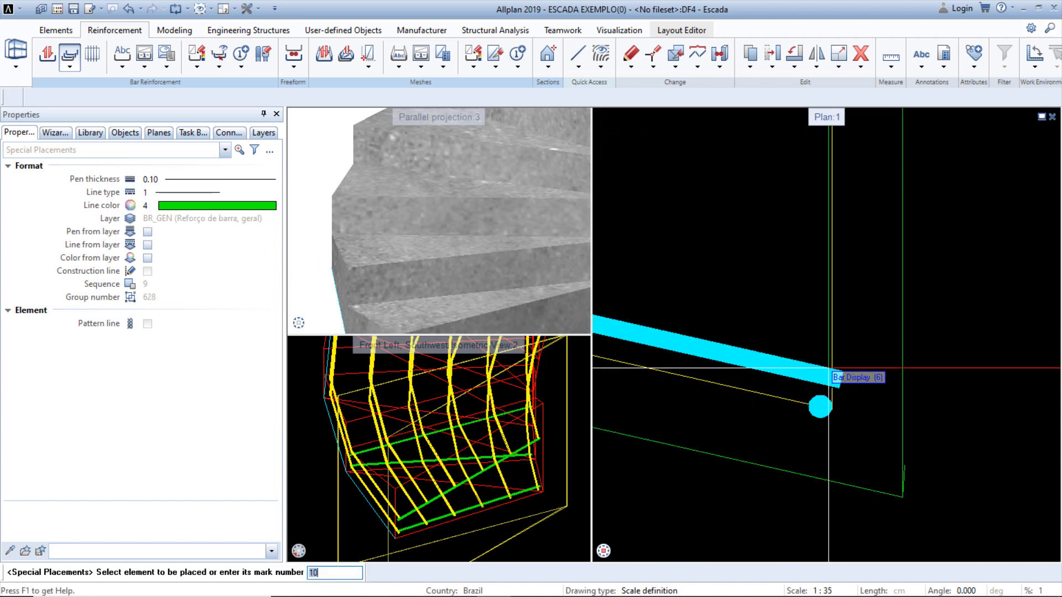
# Distribute 6 transverse bars between the upper straight bars of the first and second section views with Special Placements.
pyautogui.scroll(-4, 764, 346)
pyautogui.scroll(4, 764, 346)
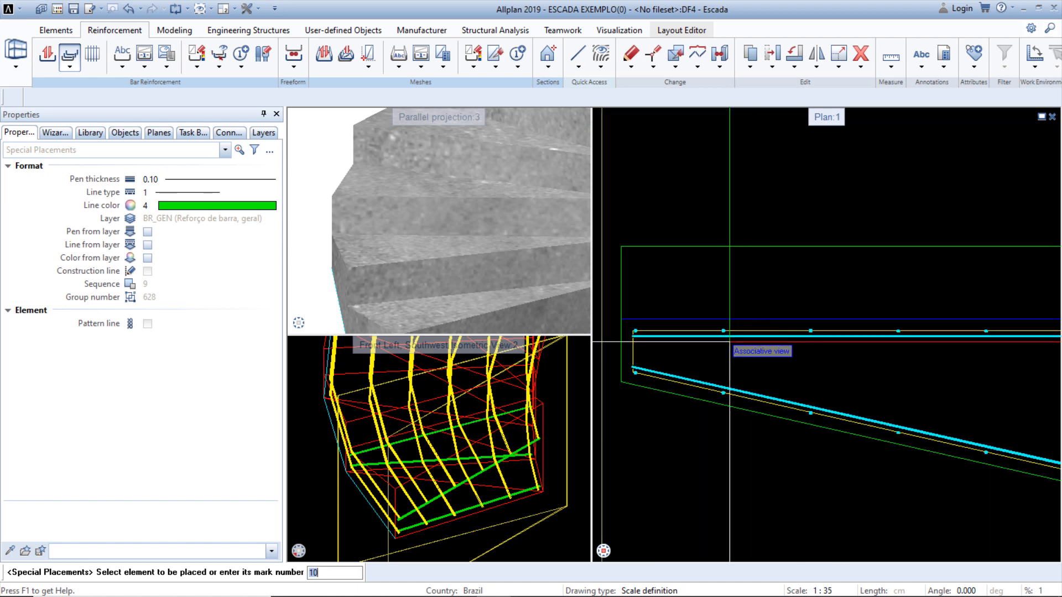
pyautogui.click(725, 335)
pyautogui.scroll(-4, 726, 335)
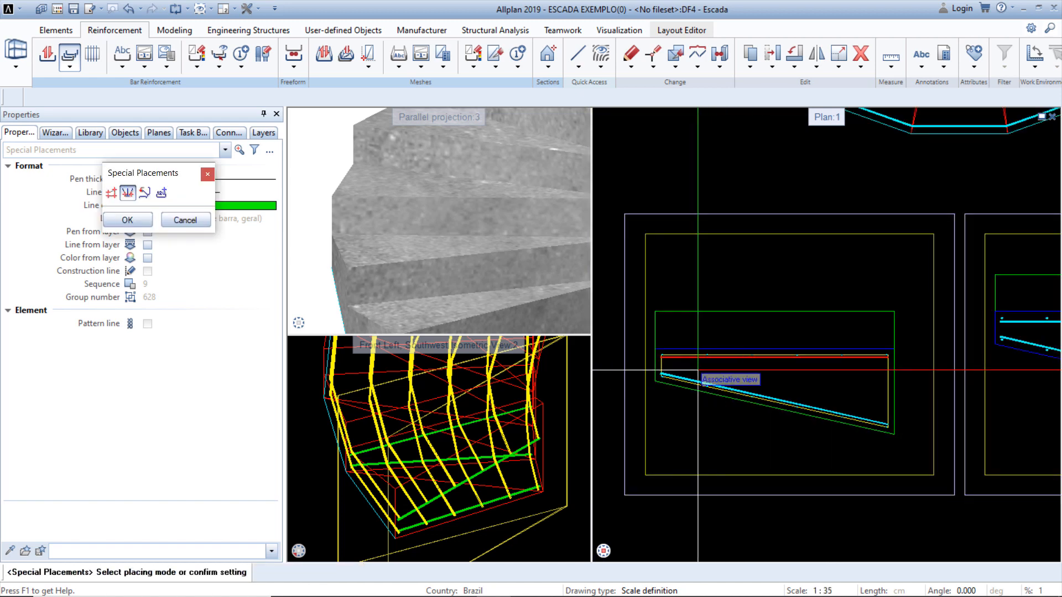
pyautogui.click(128, 220)
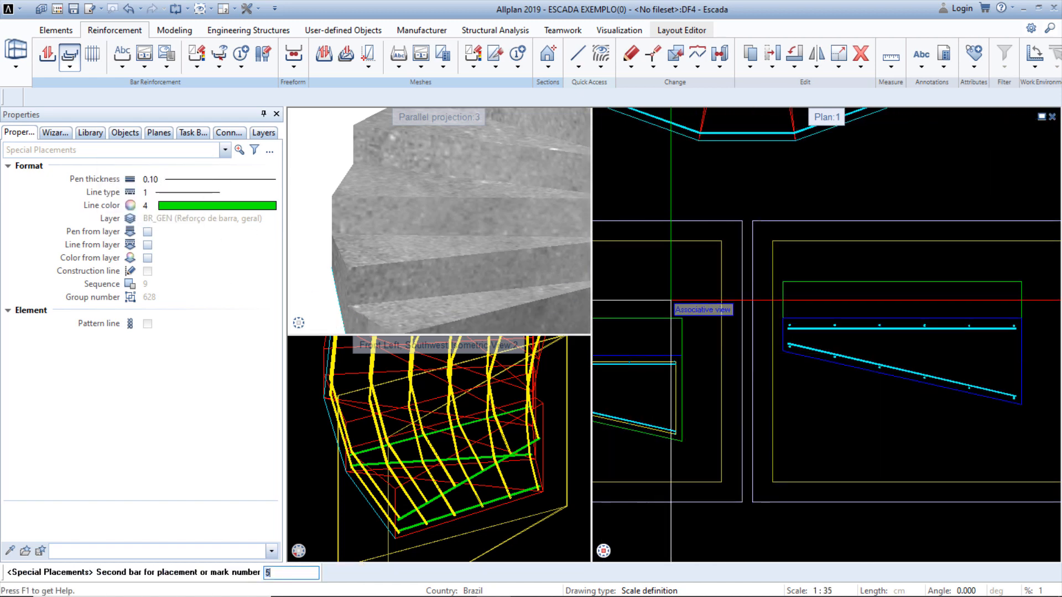
pyautogui.scroll(4, 776, 326)
pyautogui.click(780, 326)
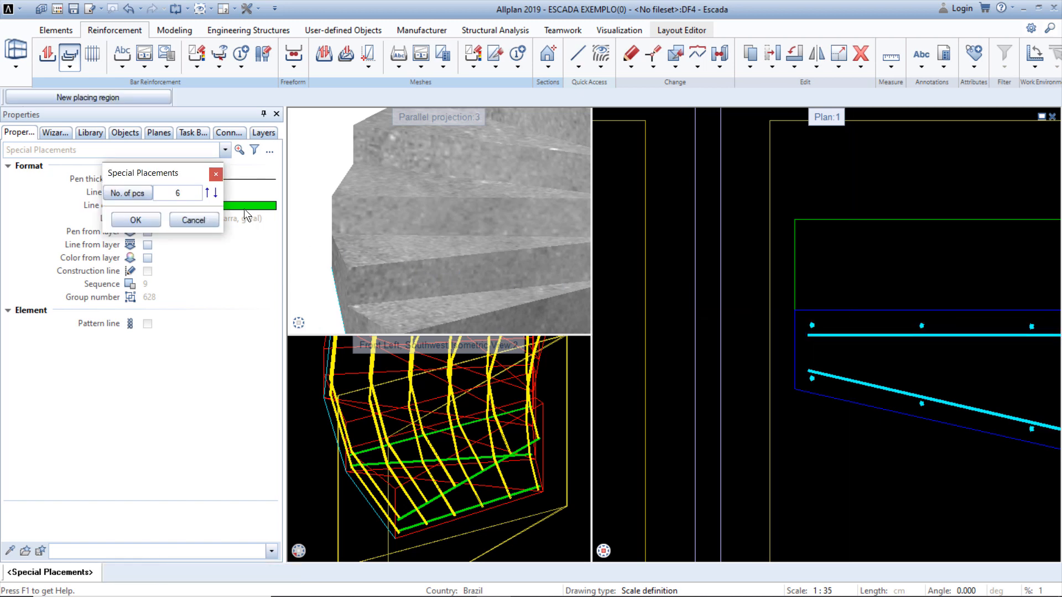
pyautogui.click(145, 219)
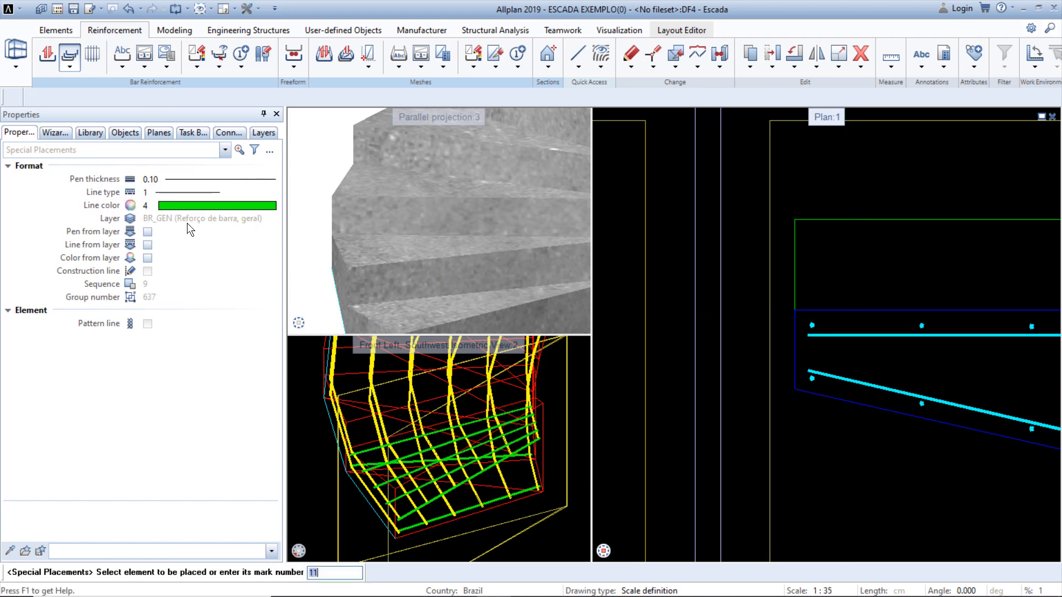
# Distribute transverse bars between the lower inclined bars of the first and second section views with Special Placements.
pyautogui.scroll(-5, 828, 363)
pyautogui.moveTo(665, 399); pyautogui.dragTo(721, 389, button='middle')
pyautogui.scroll(7, 721, 389)
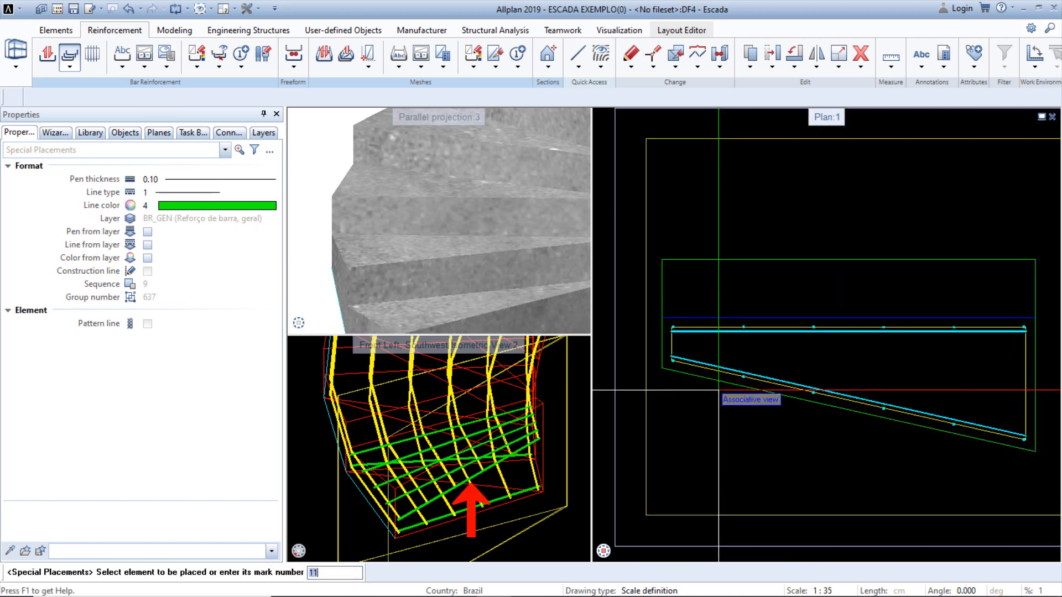
pyautogui.click(712, 350)
pyautogui.scroll(-4, 600, 366)
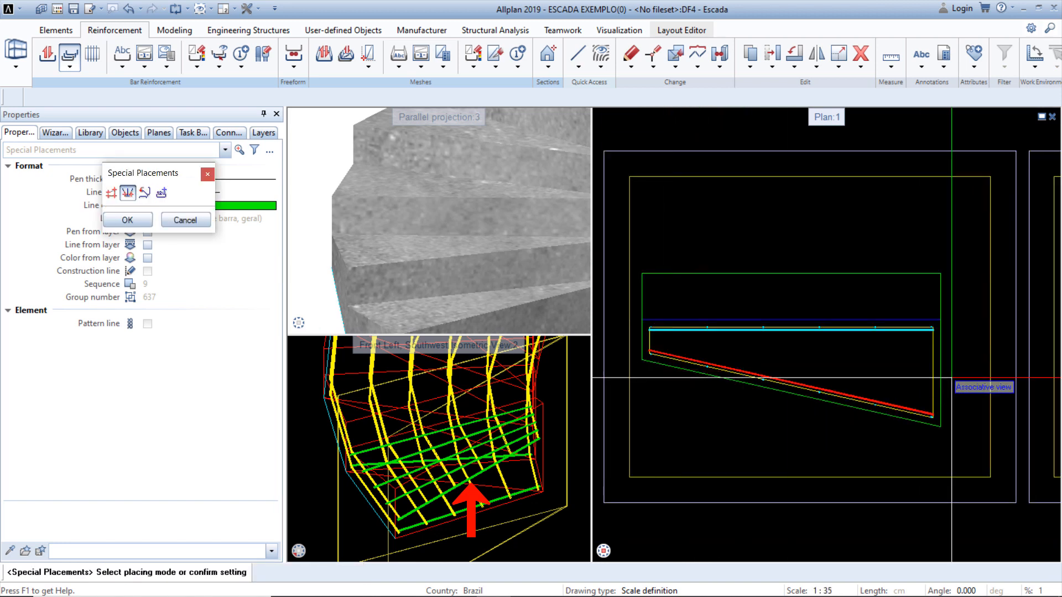
pyautogui.click(127, 220)
pyautogui.scroll(4, 697, 293)
pyautogui.click(746, 300)
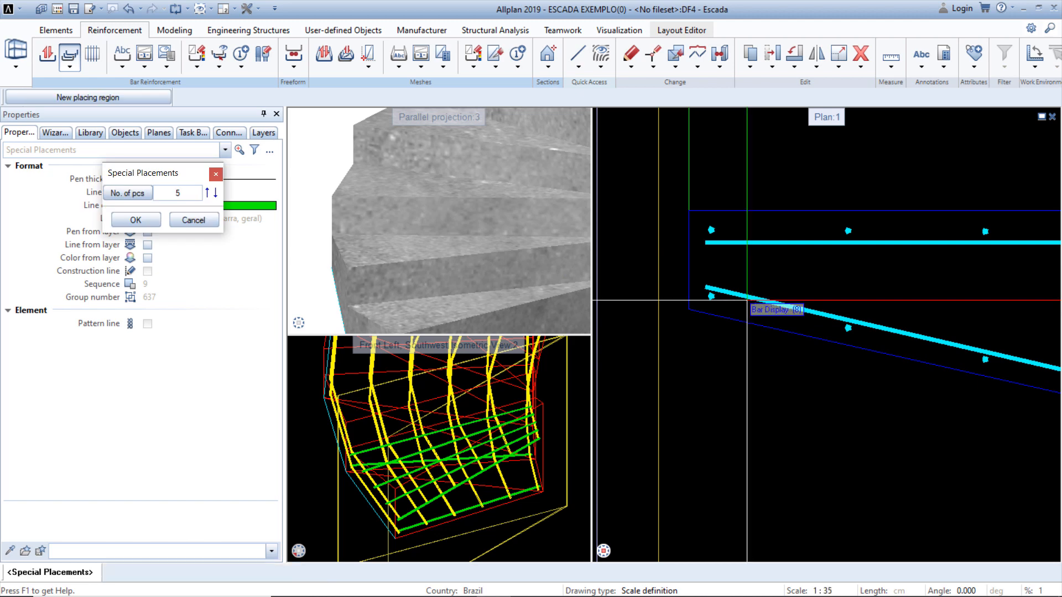
pyautogui.click(136, 220)
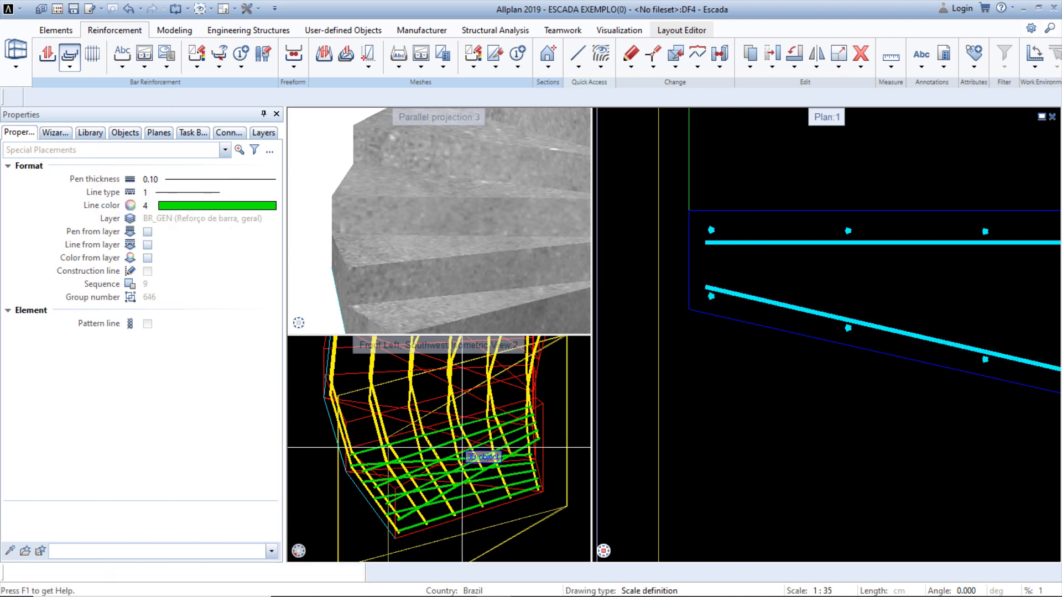
# Swap the isometric view with the section plan view so the isometric fills the large viewport.
pyautogui.moveTo(440, 351); pyautogui.dragTo(763, 278)
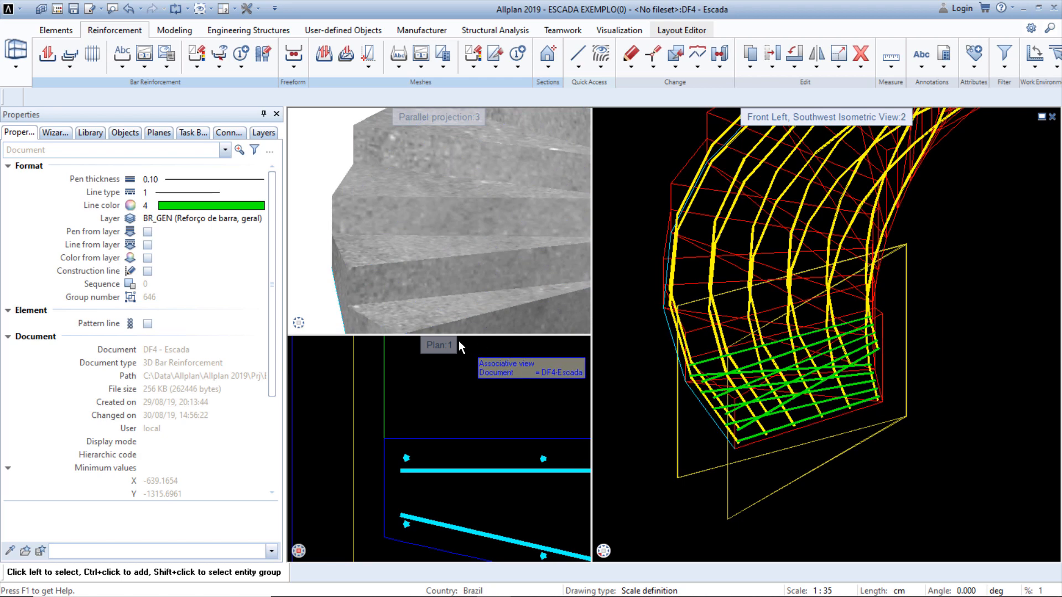
# Swap the plan view with the isometric view so the plan fills the large viewport, and show the whole stair in it.
pyautogui.moveTo(458, 344); pyautogui.dragTo(640, 292)
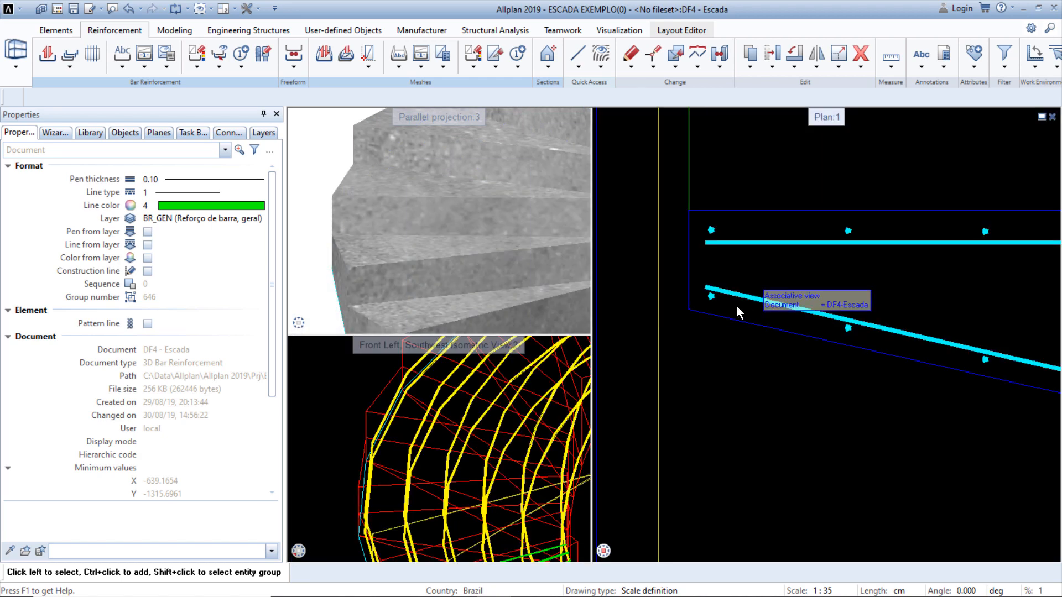
pyautogui.scroll(-6, 756, 362)
pyautogui.scroll(2, 721, 278)
pyautogui.moveTo(695, 229); pyautogui.dragTo(745, 359, button='middle')
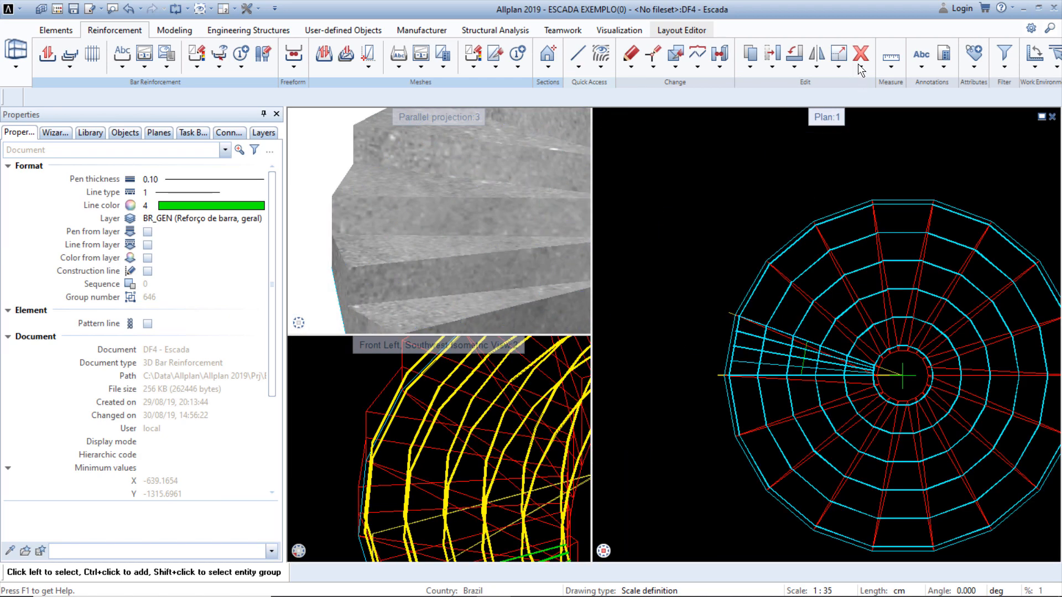
pyautogui.click(859, 55)
pyautogui.scroll(8, 810, 412)
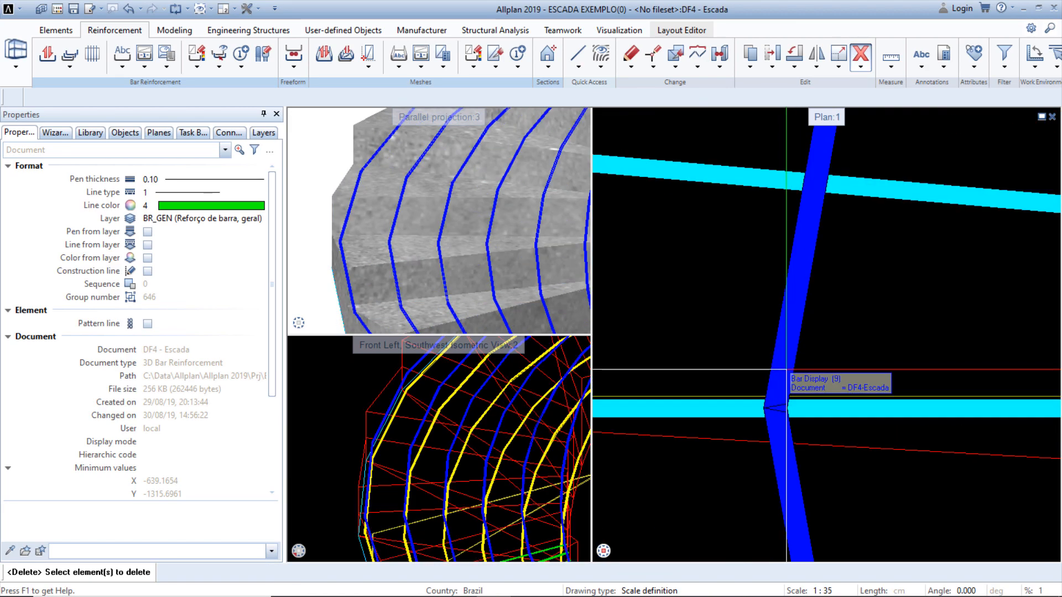
pyautogui.click(812, 410)
pyautogui.hotkey('ctrl', 'z')
pyautogui.scroll(-10, 838, 450)
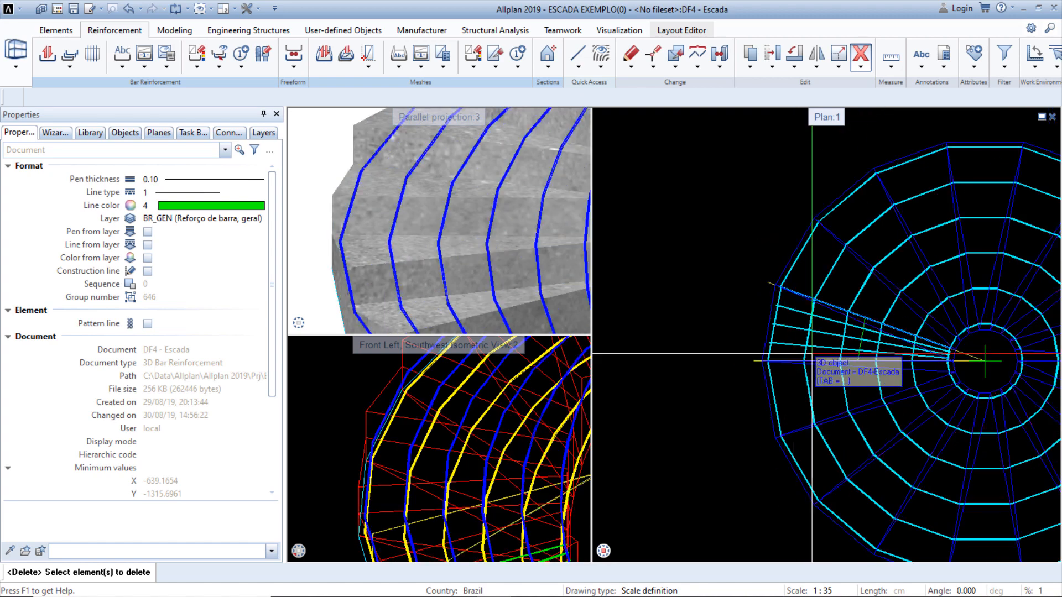
pyautogui.scroll(-3, 691, 309)
pyautogui.press('Escape')
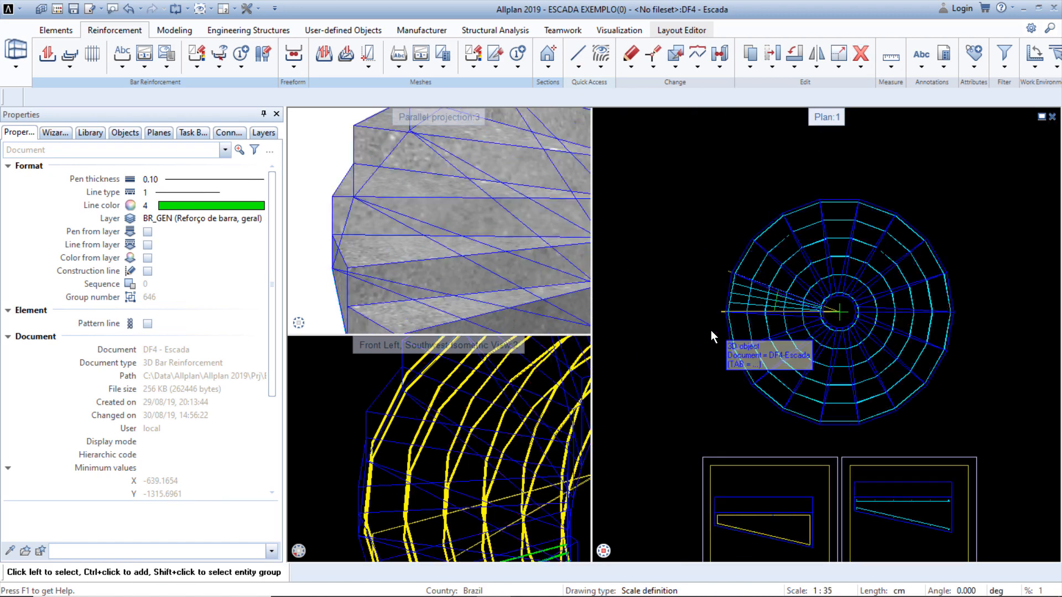
# Set up a freeform bar shape for the single tread's section view with 6.3 mm diameter and the same concrete cover of 3 cm throughout.
pyautogui.scroll(-3, 473, 443)
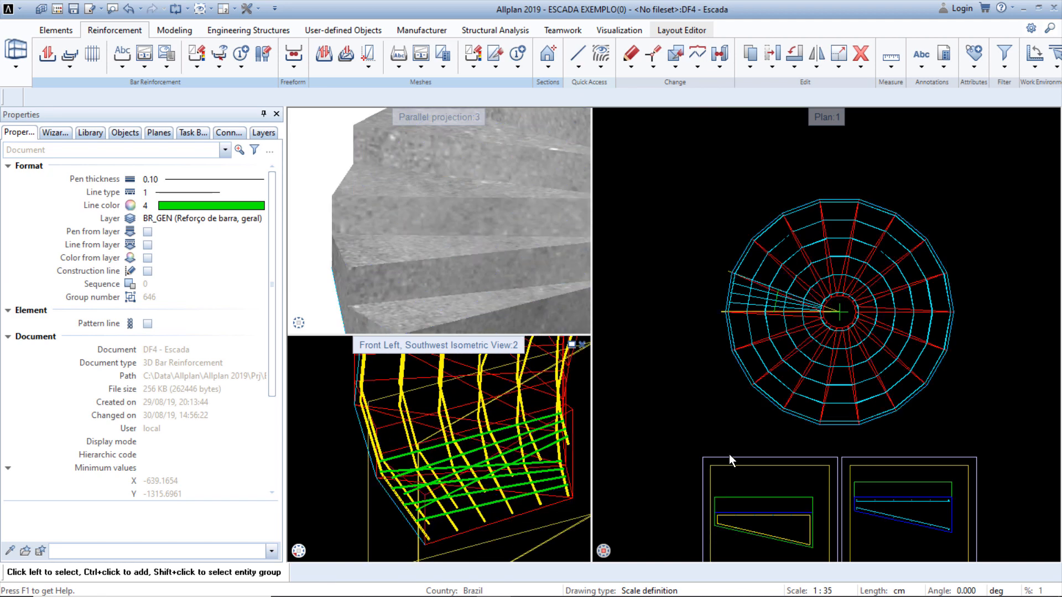
pyautogui.scroll(-3, 777, 407)
pyautogui.moveTo(661, 376); pyautogui.dragTo(887, 349, button='middle')
pyautogui.scroll(2, 818, 350)
pyautogui.scroll(5, 861, 391)
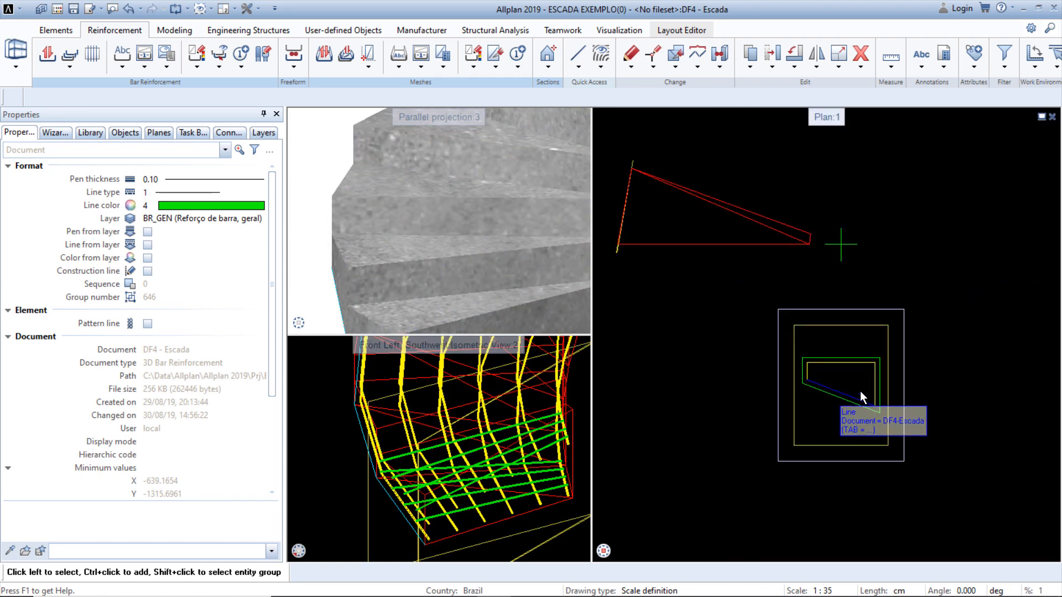
pyautogui.click(46, 54)
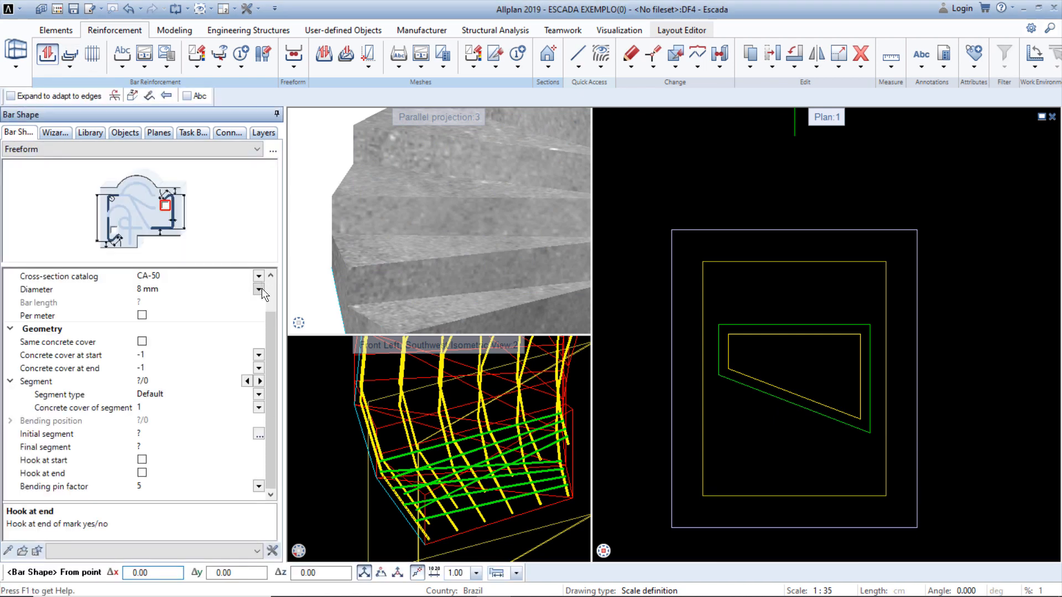
pyautogui.click(259, 288)
pyautogui.click(192, 304)
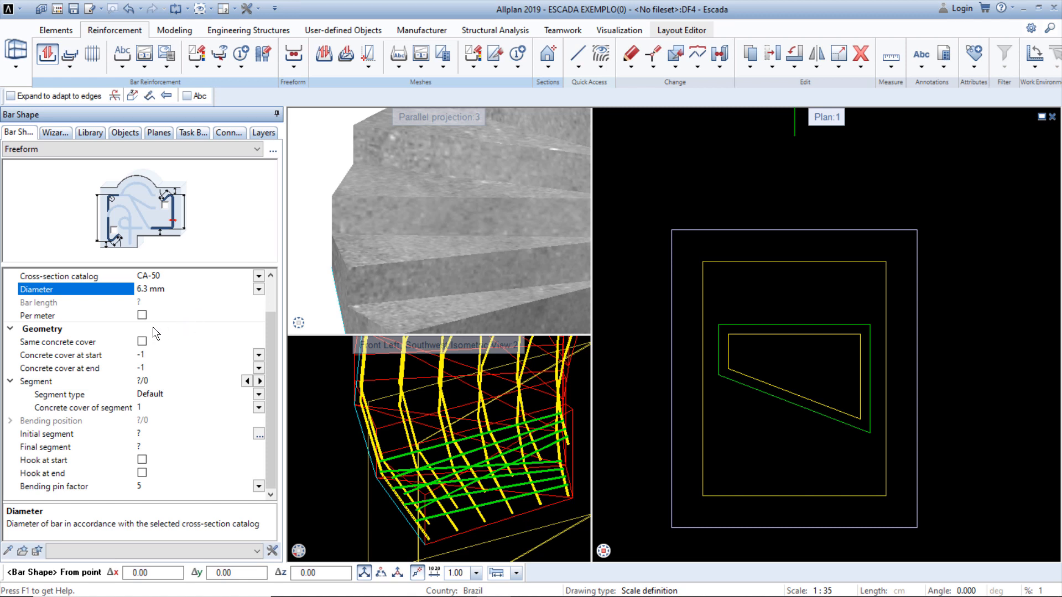
pyautogui.click(141, 342)
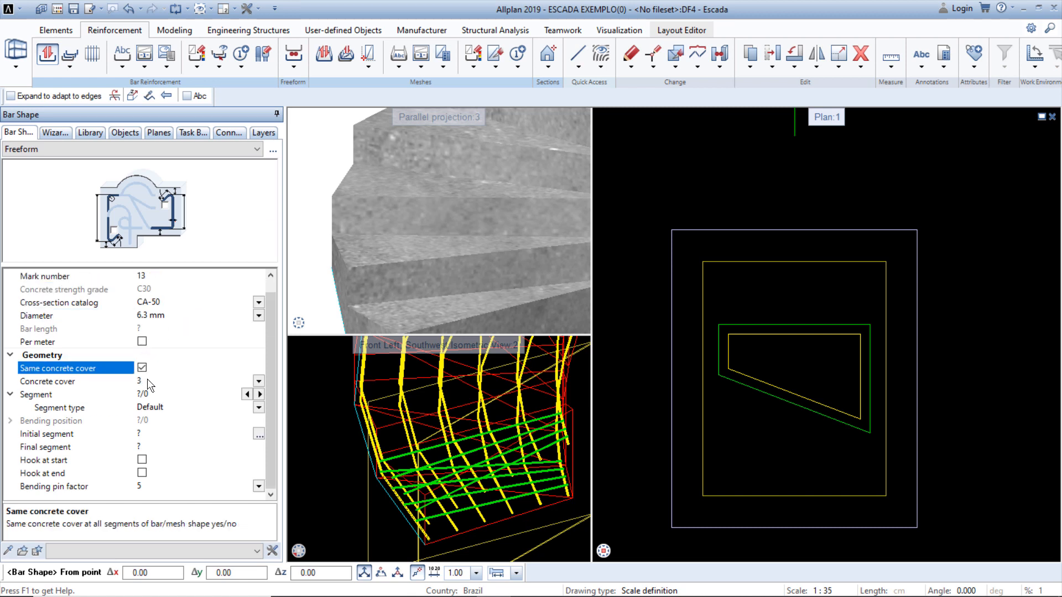
# Trace the freeform bar along the tread section's short side, upper edge and long side, and place it singly in the section view.
pyautogui.scroll(4, 689, 404)
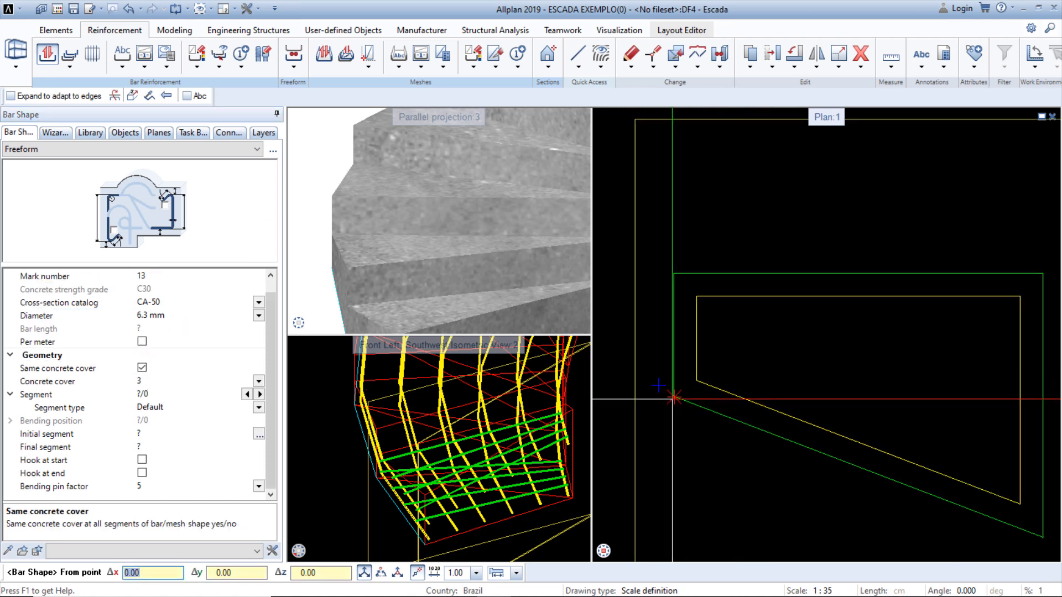
pyautogui.click(674, 397)
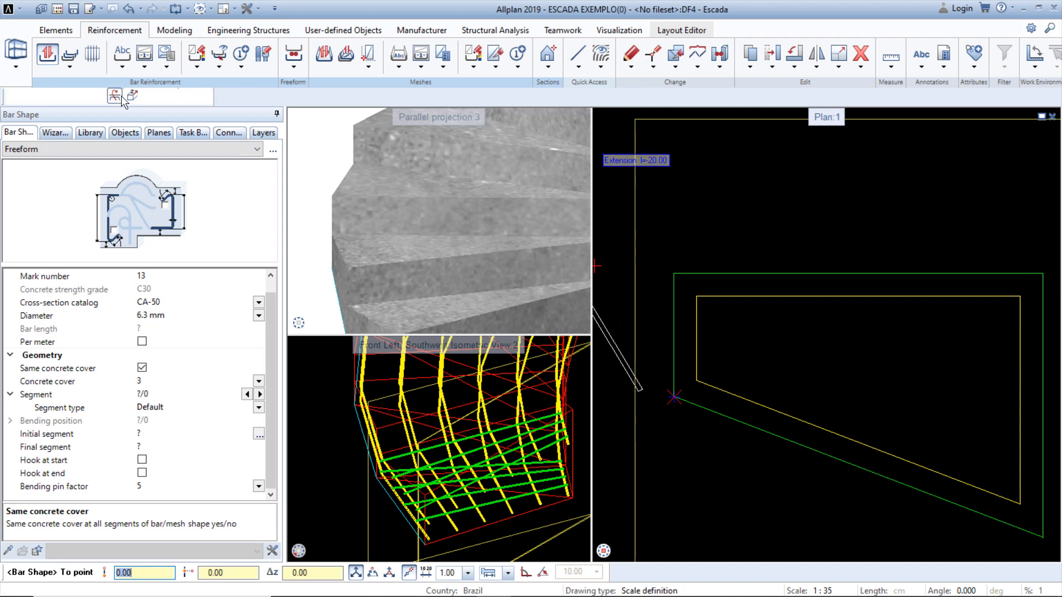
pyautogui.click(675, 274)
pyautogui.scroll(-3, 666, 299)
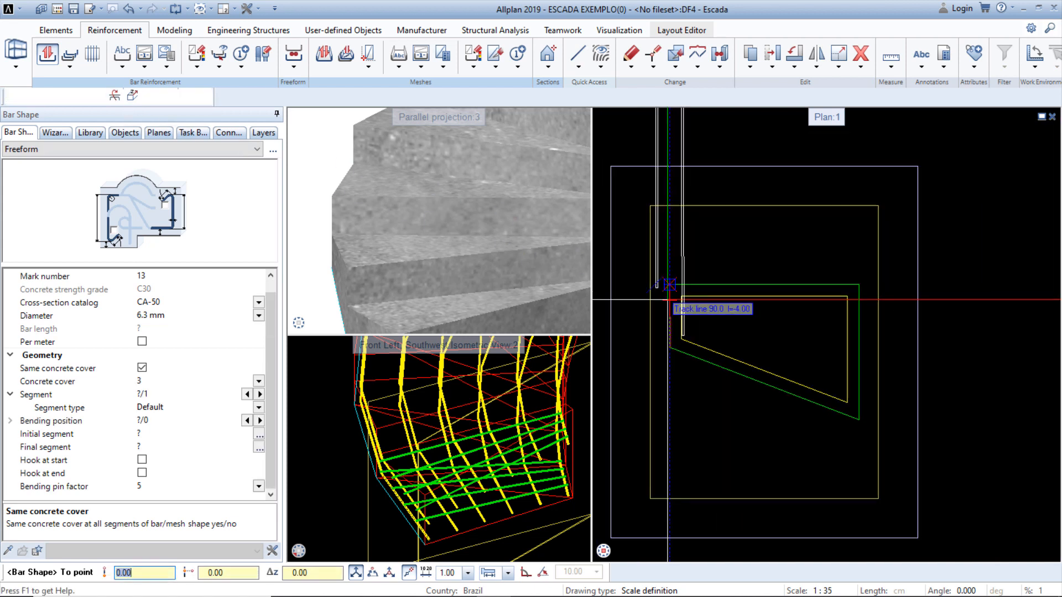
pyautogui.scroll(2, 844, 285)
pyautogui.scroll(1, 852, 285)
pyautogui.click(871, 287)
pyautogui.scroll(-2, 871, 287)
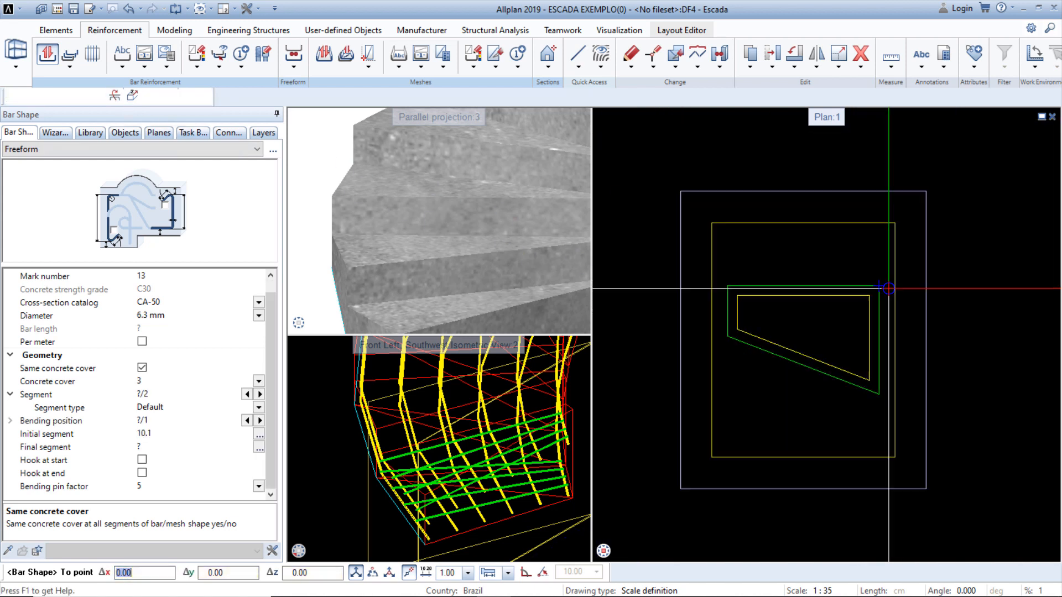
pyautogui.scroll(3, 847, 403)
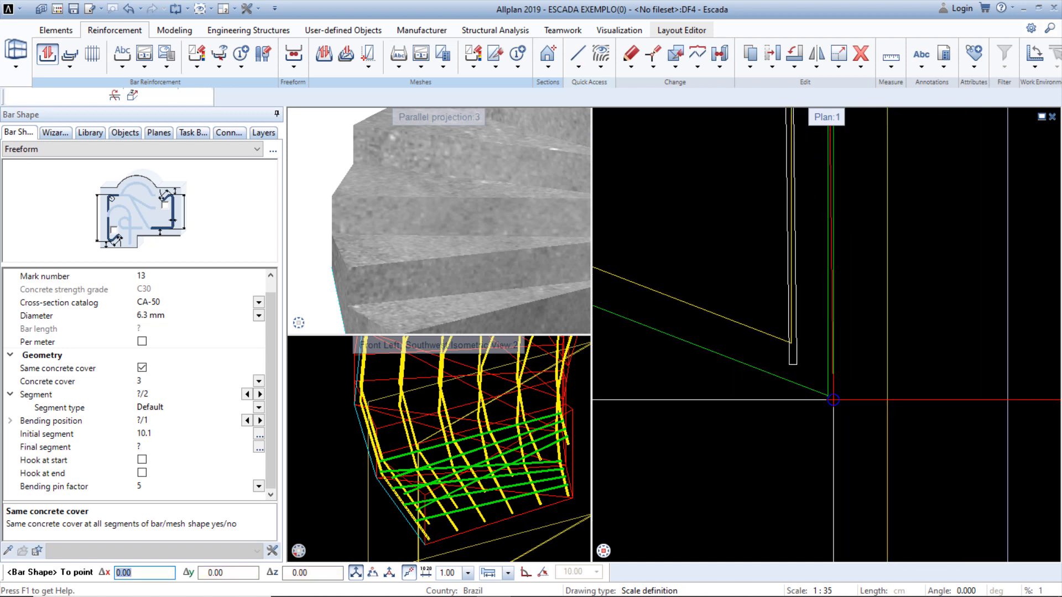
pyautogui.scroll(-3, 911, 352)
pyautogui.press('Escape')
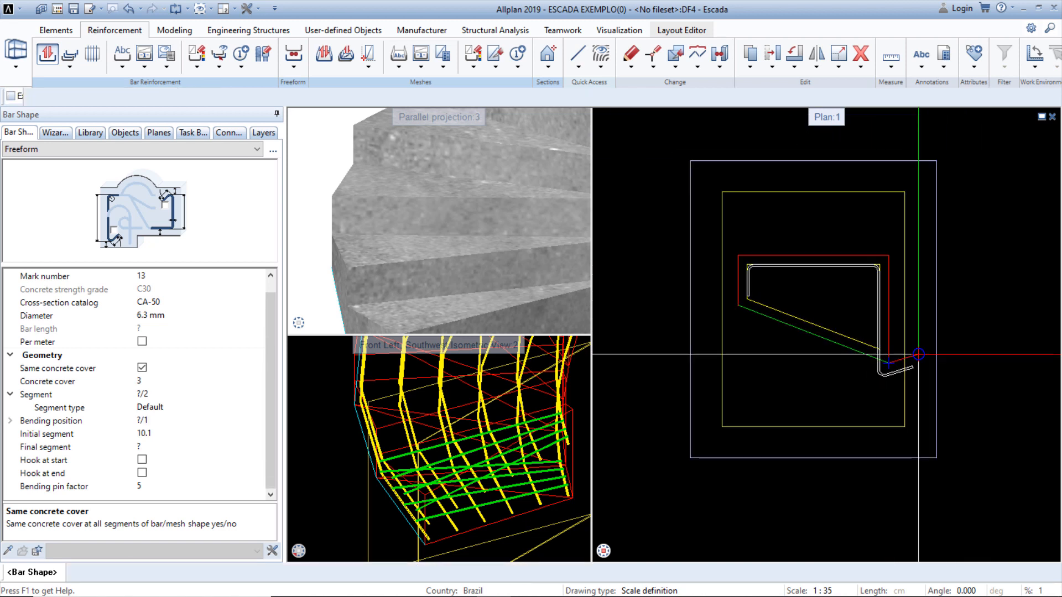
pyautogui.press('Escape')
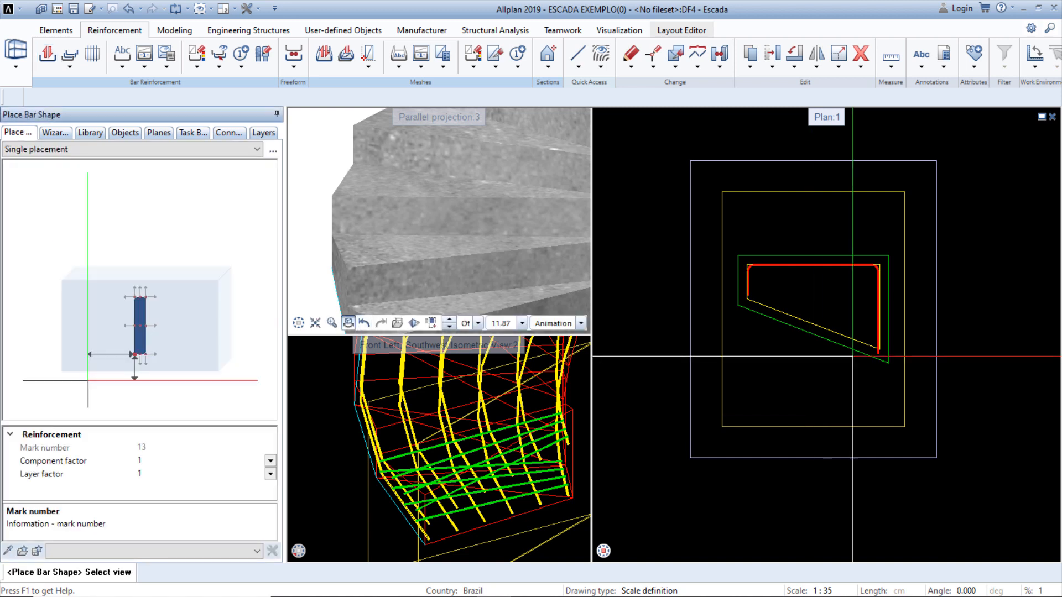
pyautogui.click(831, 288)
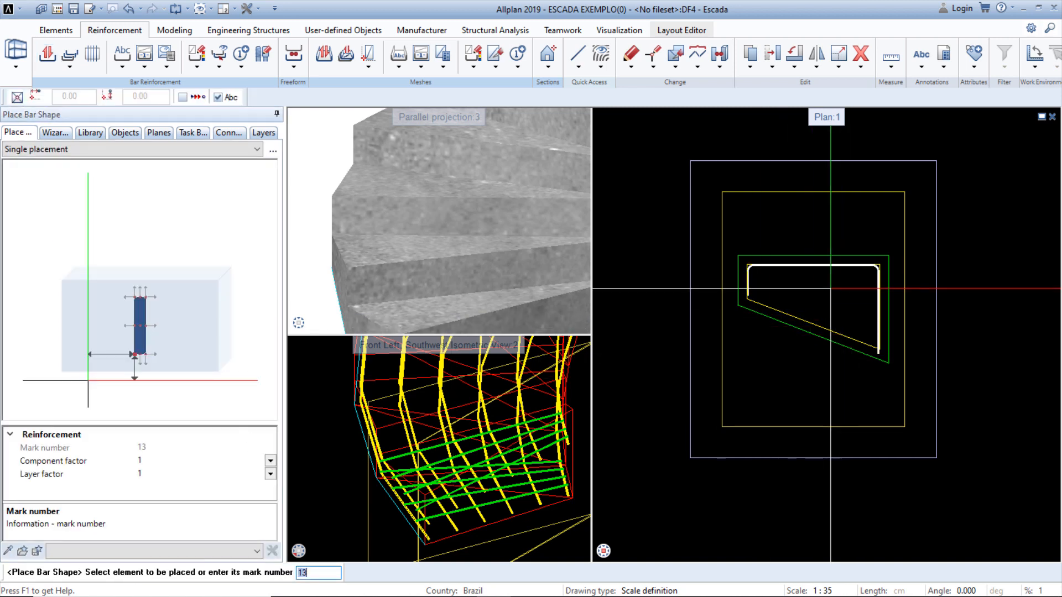
pyautogui.press('Escape')
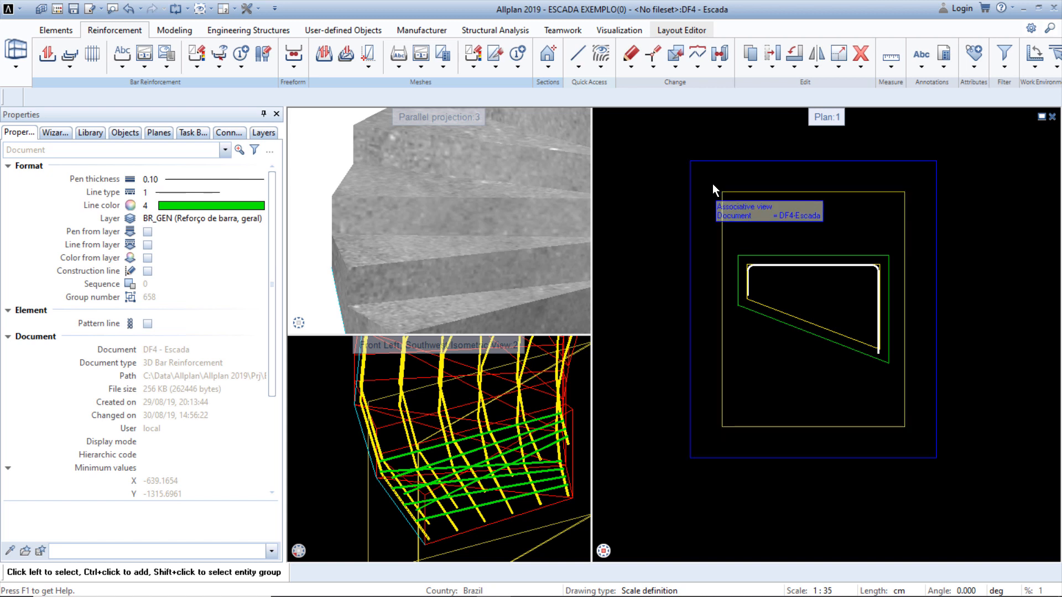
# Place a 10 mm straight bar of length 100 cm, represented as a point, inside the bent bar's upper corner at the short side.
pyautogui.click(53, 61)
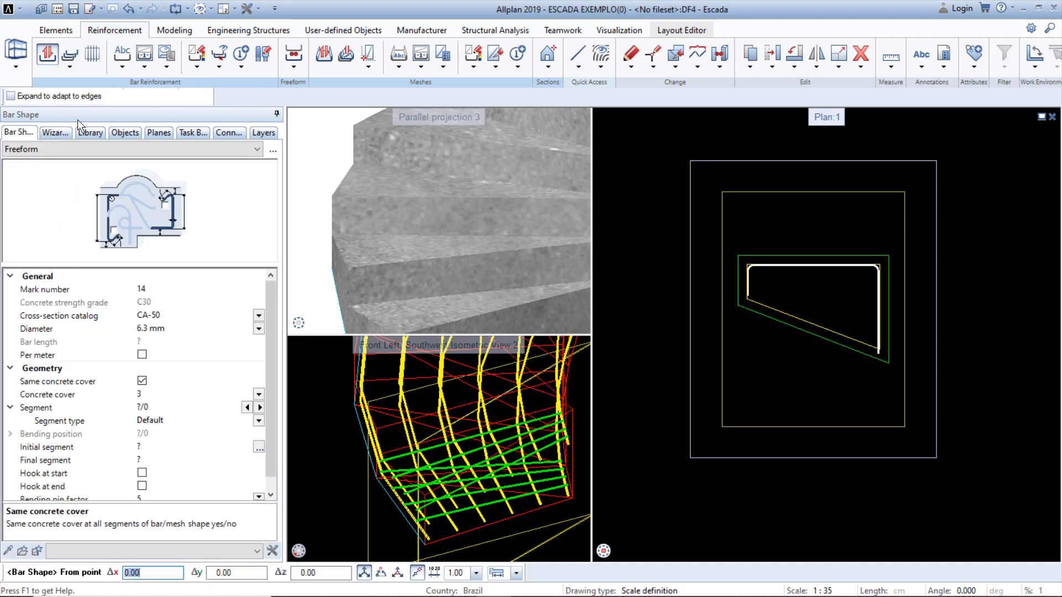
pyautogui.click(268, 150)
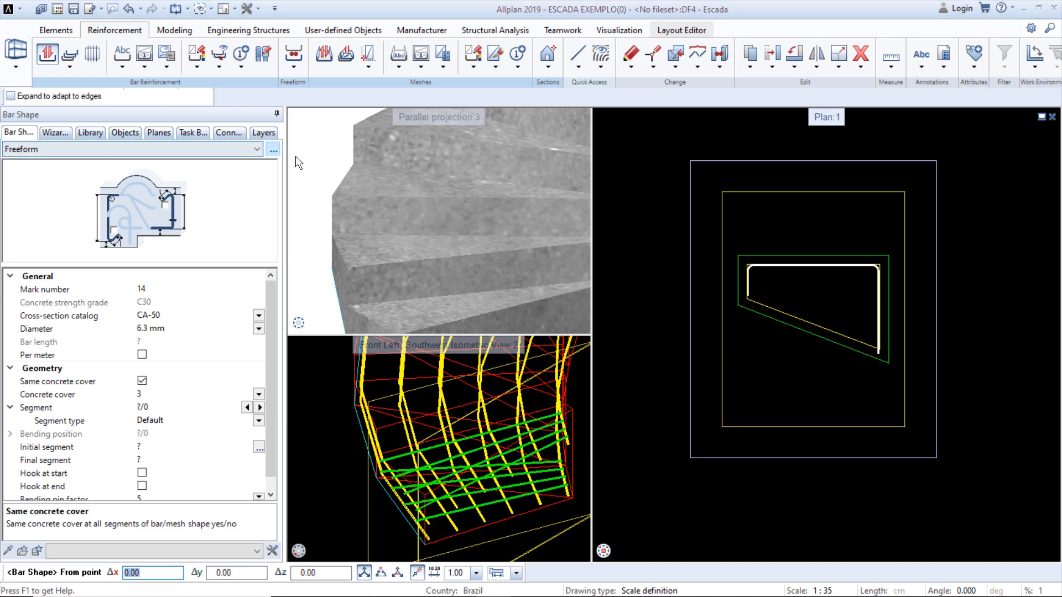
pyautogui.doubleClick(615, 500)
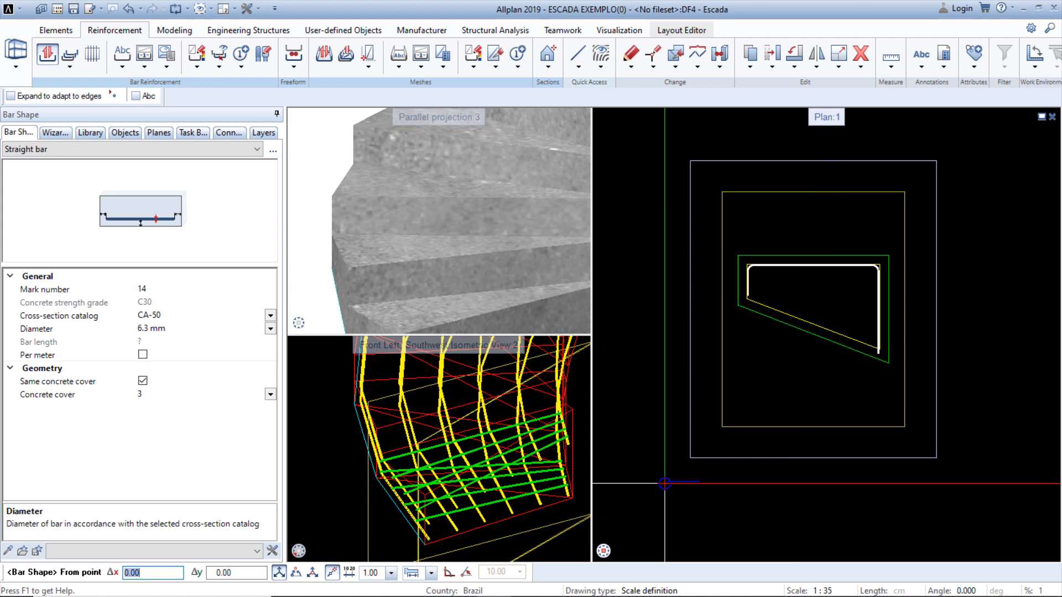
pyautogui.scroll(3, 699, 332)
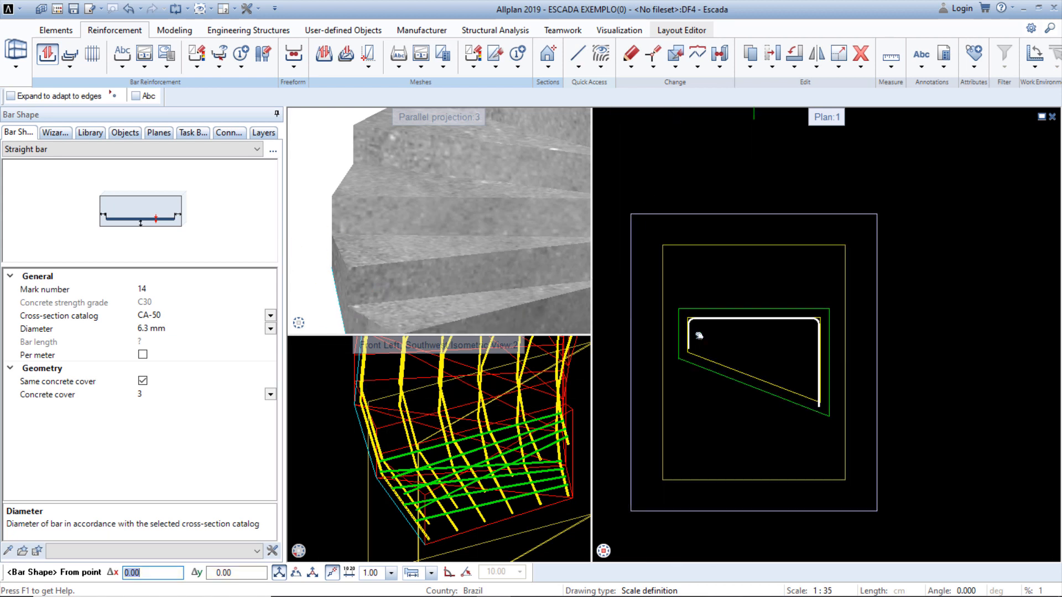
pyautogui.click(110, 99)
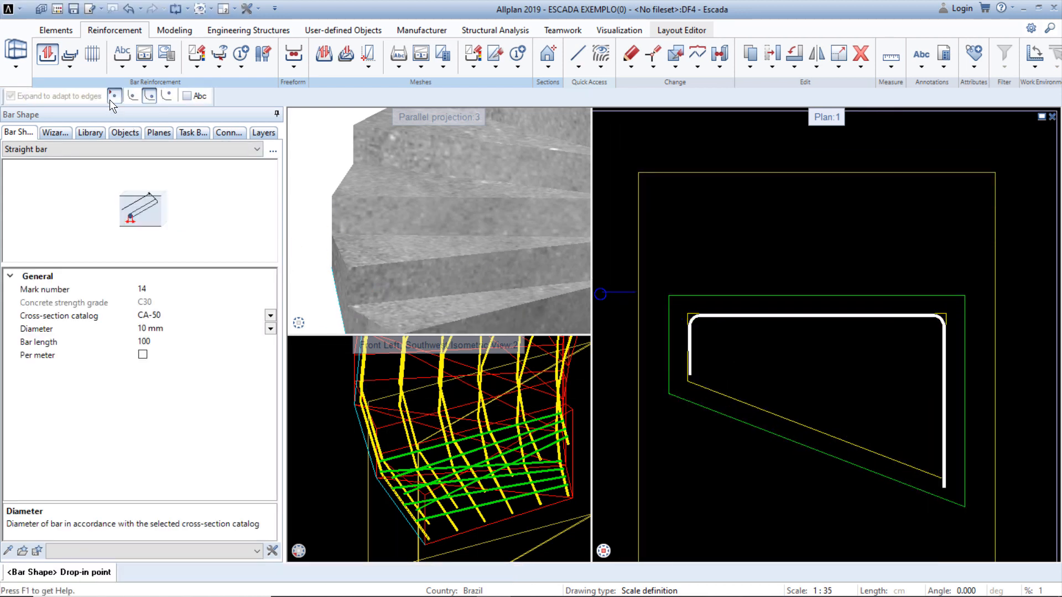
pyautogui.scroll(4, 736, 343)
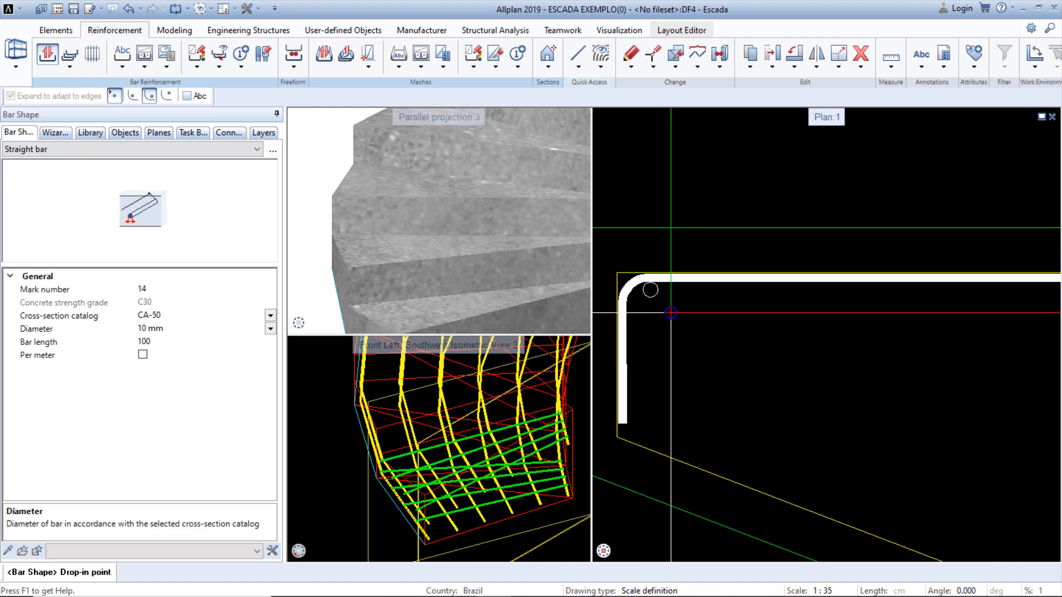
pyautogui.click(672, 313)
pyautogui.press('Escape')
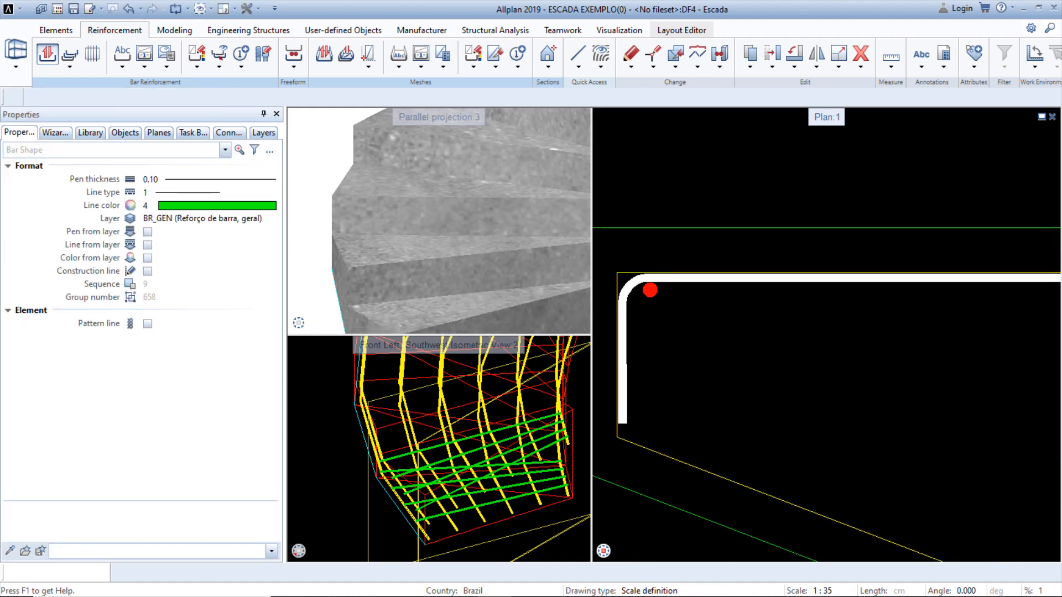
pyautogui.press('Escape')
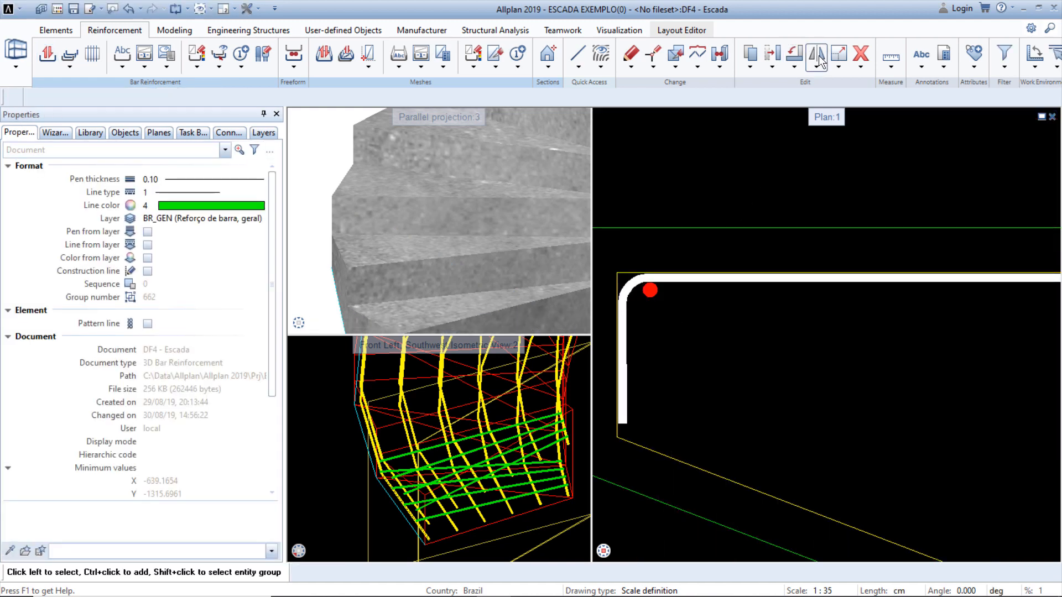
# Mirror a copy of the corner point bar about a vertical axis through the middle of the bent bar's upper edge.
pyautogui.moveTo(631, 251); pyautogui.dragTo(676, 305)
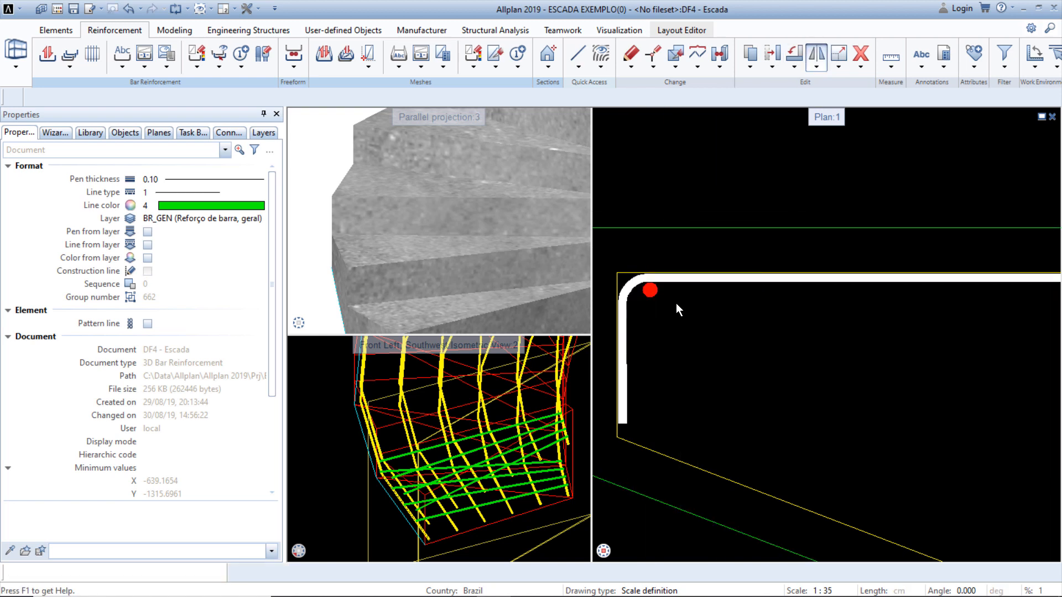
pyautogui.scroll(-4, 663, 292)
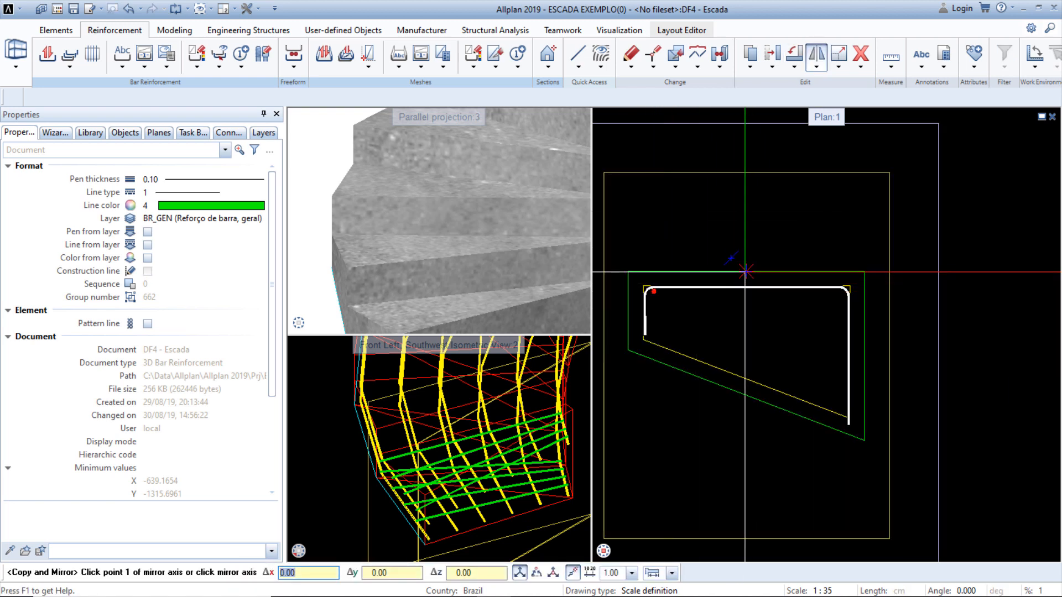
pyautogui.click(747, 287)
pyautogui.click(748, 329)
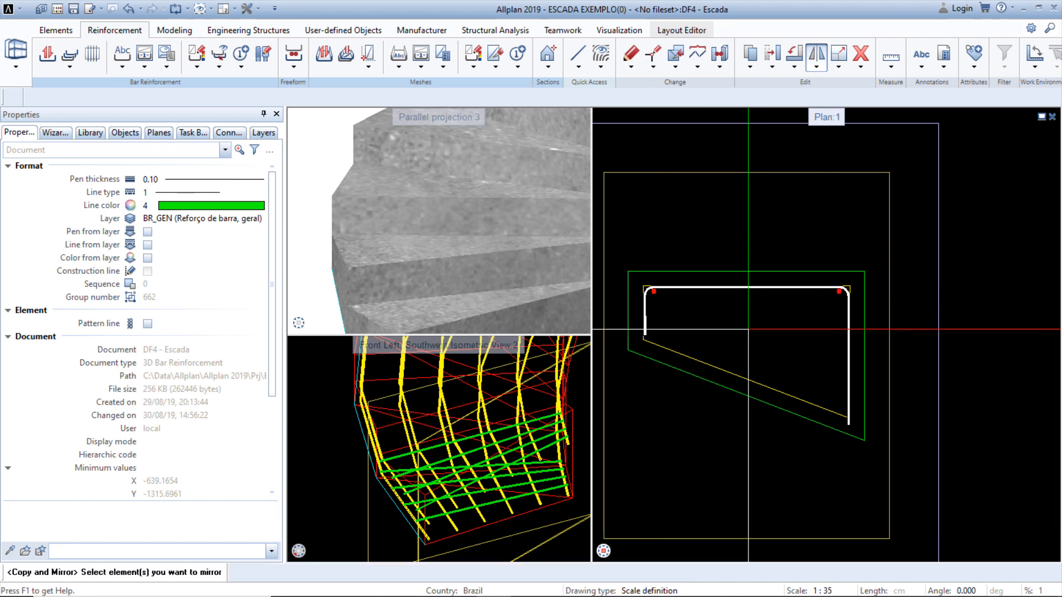
pyautogui.press('Escape')
# Copy the point bar from the long side's upper corner once to the midpoint between the two upper corner bars.
pyautogui.click(747, 54)
pyautogui.scroll(5, 833, 293)
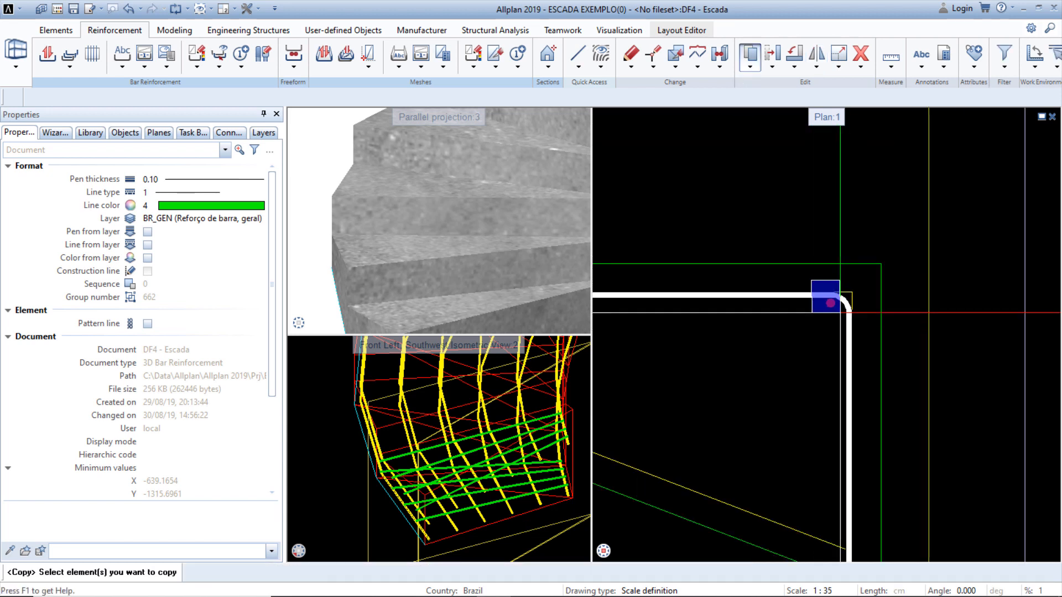
pyautogui.scroll(3, 835, 311)
pyautogui.click(828, 296)
pyautogui.scroll(-5, 830, 301)
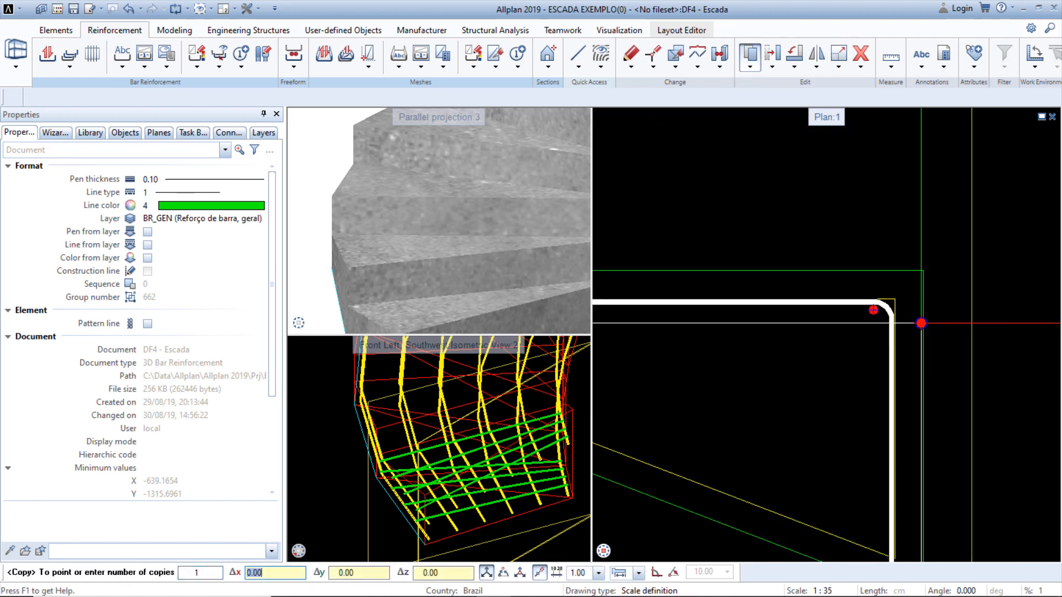
pyautogui.scroll(6, 653, 310)
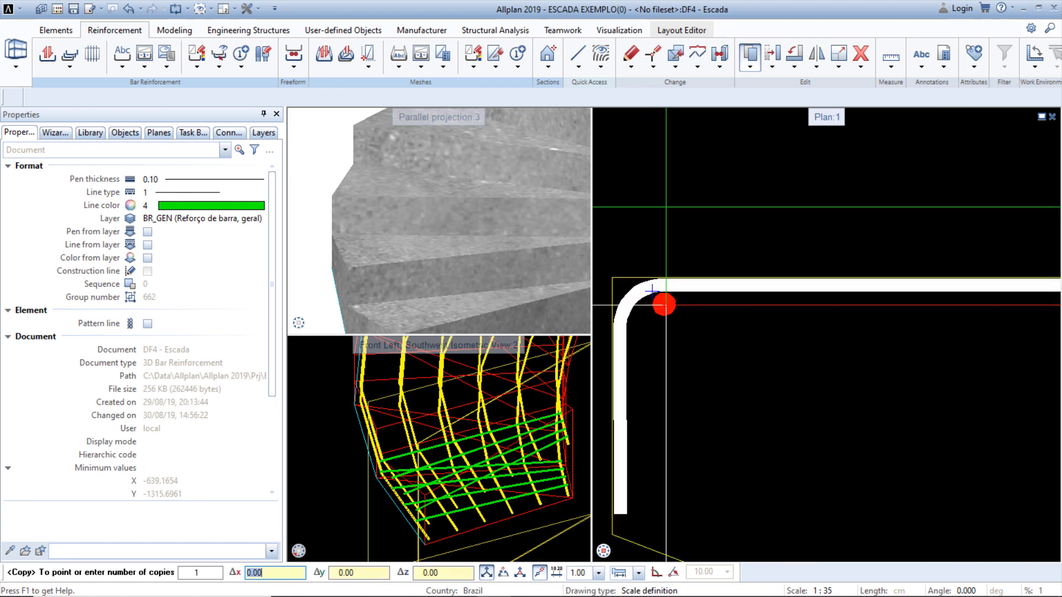
pyautogui.scroll(-4, 653, 291)
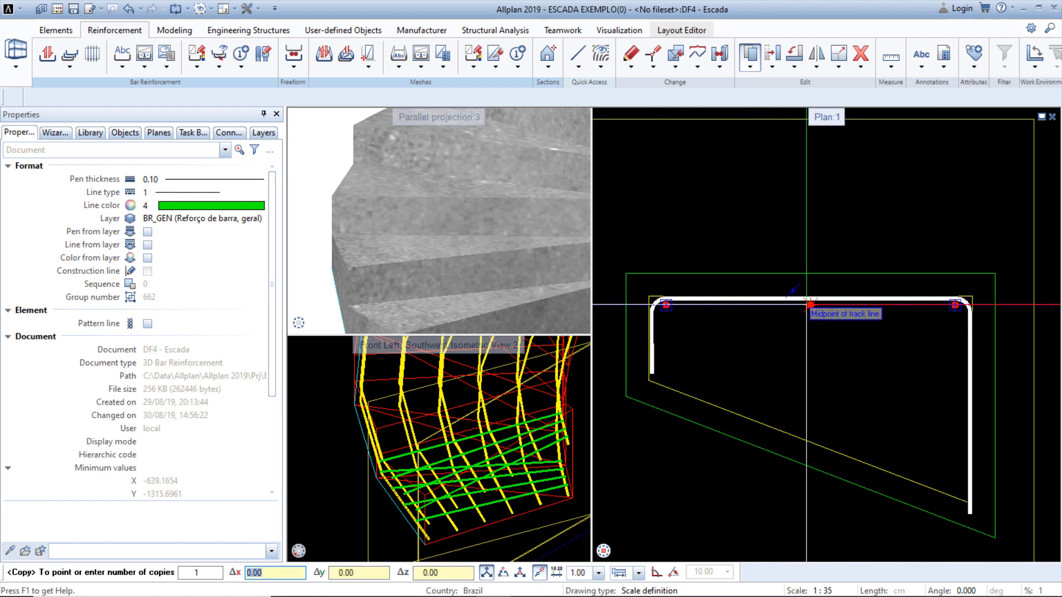
pyautogui.press('Escape')
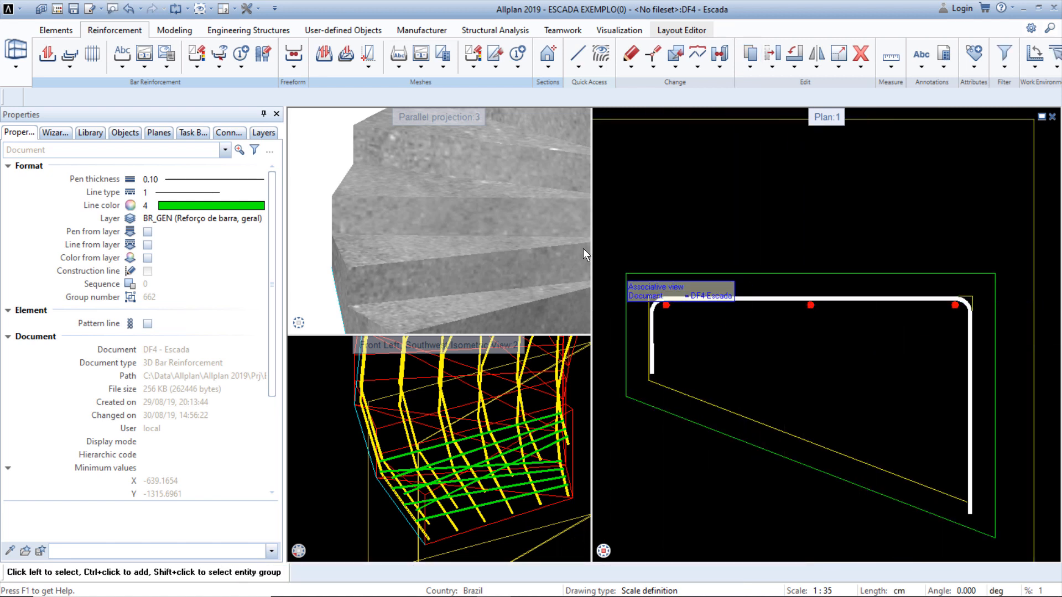
# Sweep the bent bar and three point bars from the section view along the tread's three long edges at 10 cm spacing.
pyautogui.click(291, 67)
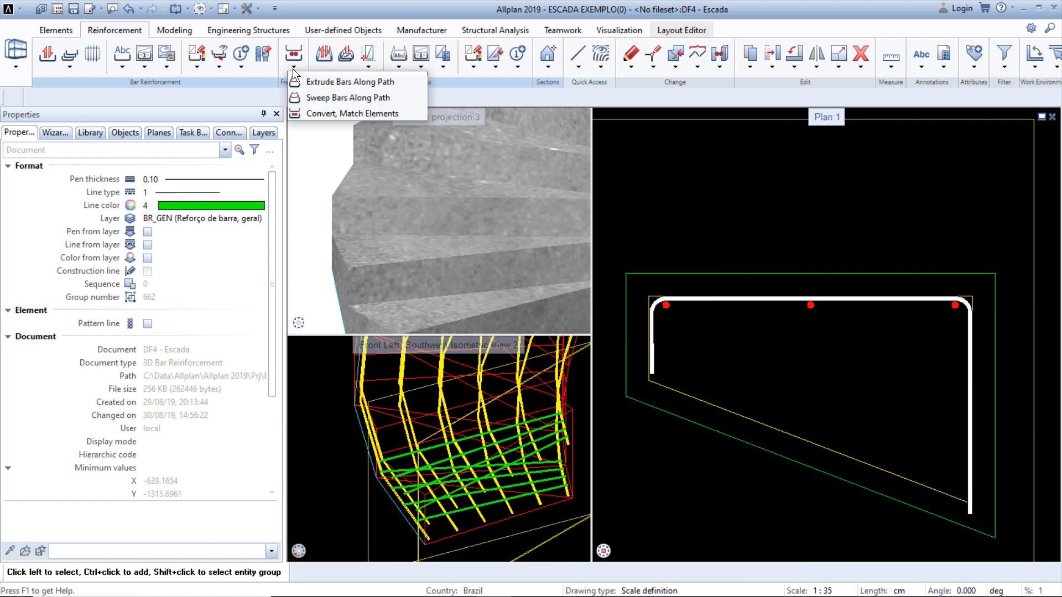
pyautogui.click(322, 93)
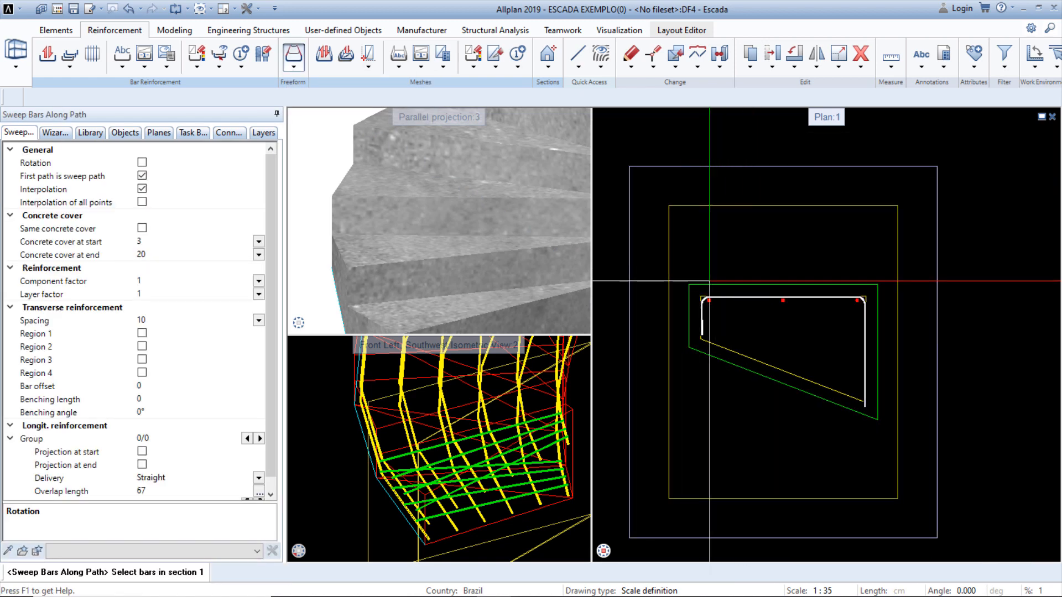
pyautogui.moveTo(682, 259); pyautogui.dragTo(888, 435)
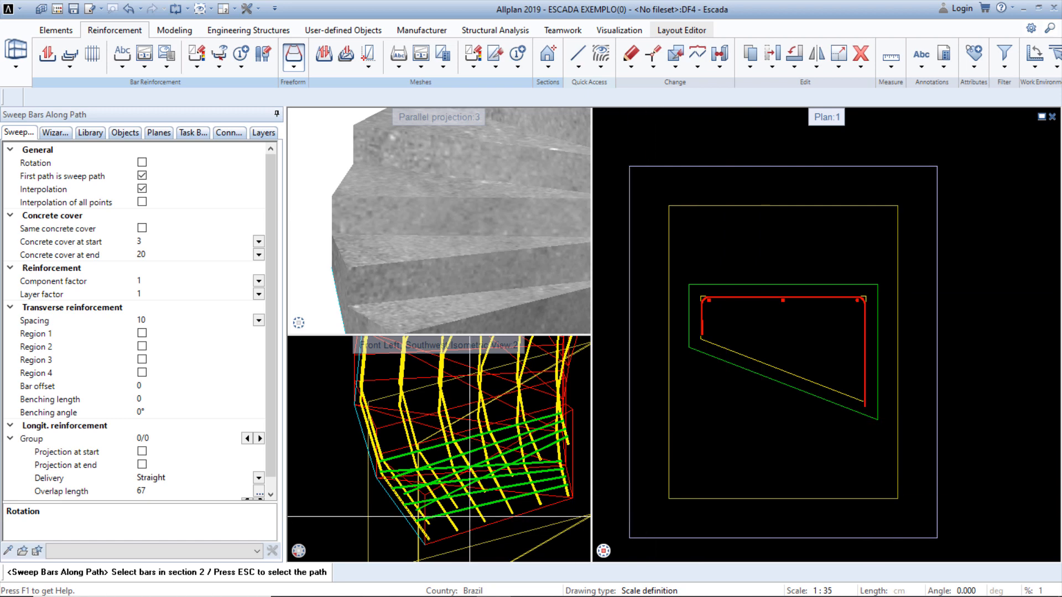
pyautogui.scroll(-5, 372, 488)
pyautogui.moveTo(372, 488); pyautogui.dragTo(510, 456, button='middle')
pyautogui.moveTo(423, 504); pyautogui.dragTo(522, 382, button='middle')
pyautogui.scroll(2, 455, 467)
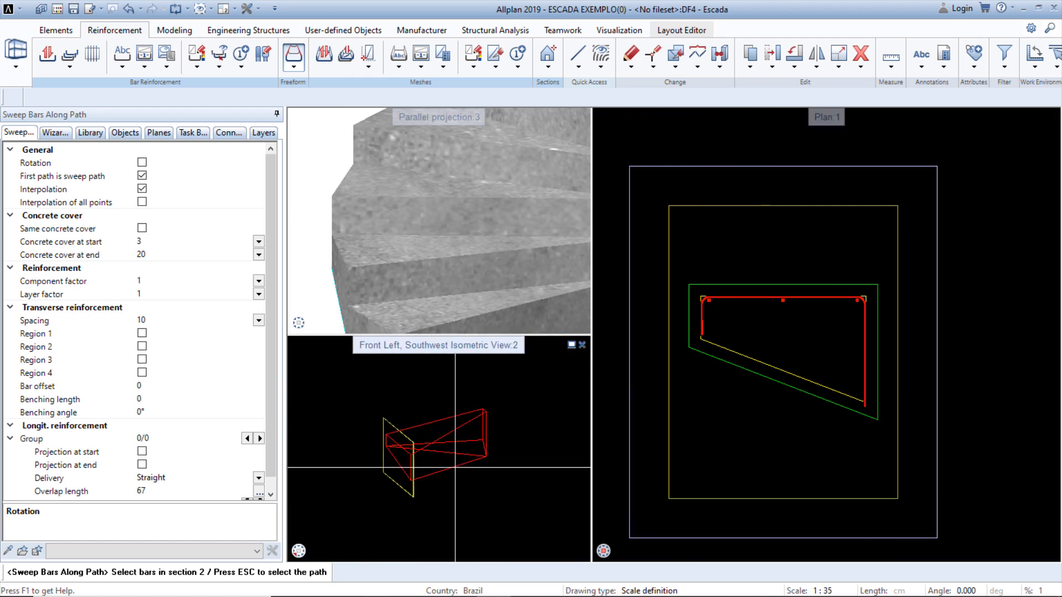
pyautogui.press('Escape')
pyautogui.scroll(2, 442, 463)
pyautogui.click(446, 467)
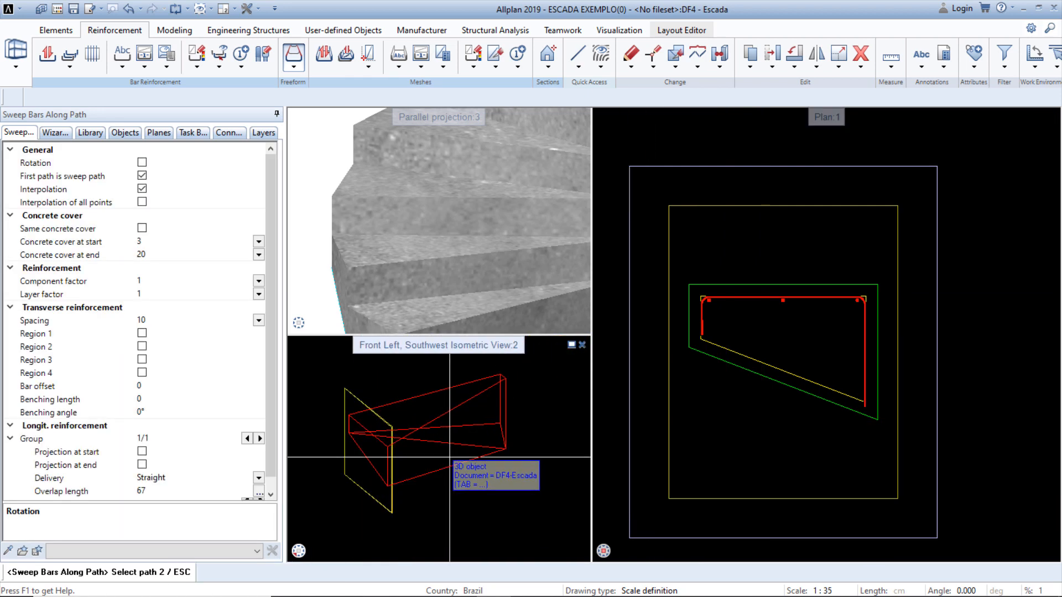
pyautogui.click(447, 414)
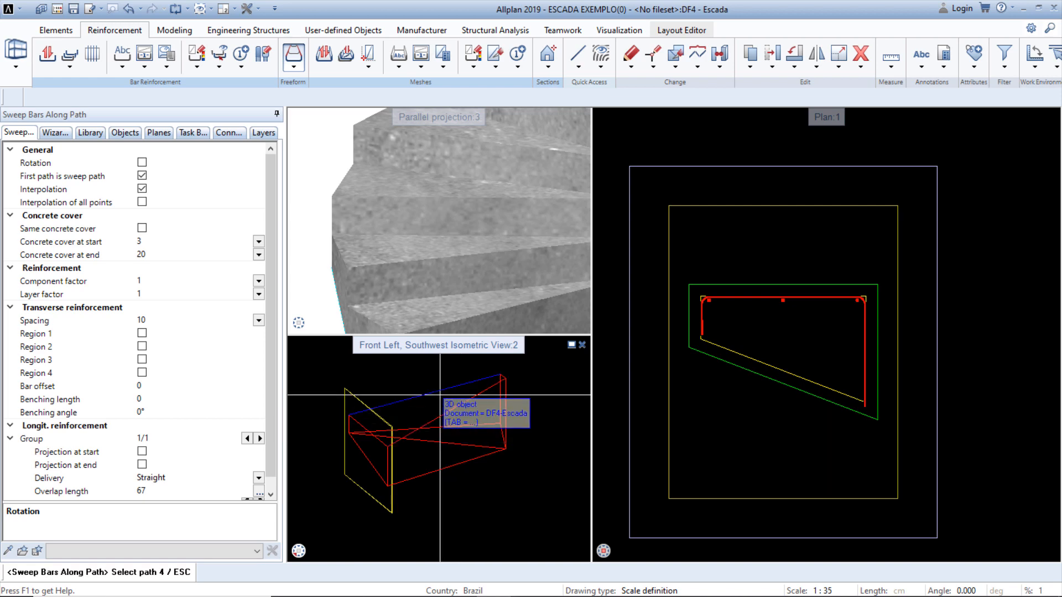
pyautogui.press('Escape')
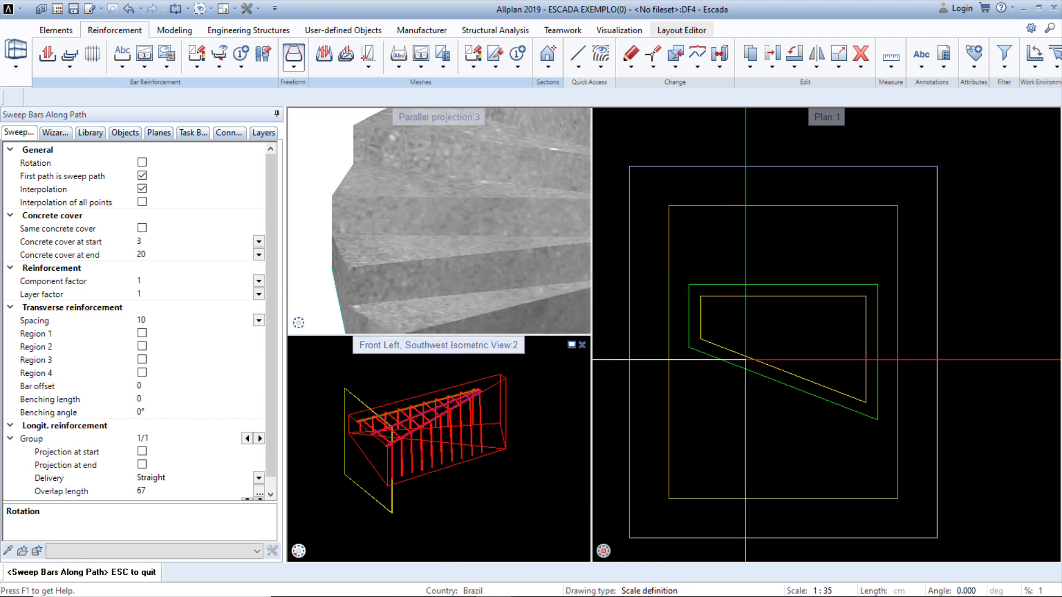
pyautogui.scroll(4, 486, 385)
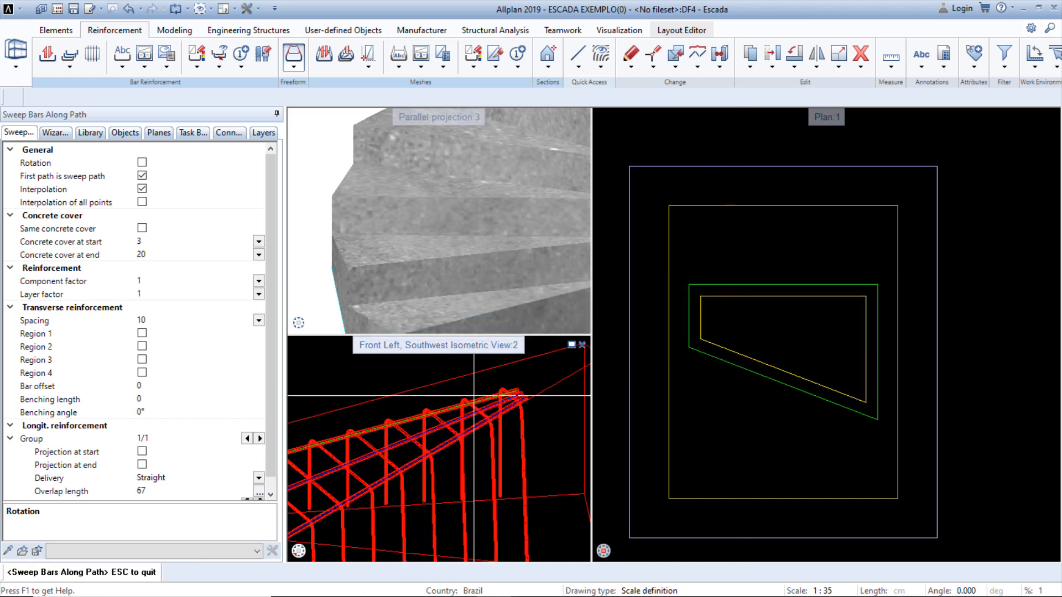
pyautogui.press('Escape')
# Copy the swept bent and longitudinal bars once from the separate tread's outer upper front corner to the matching corner in the spiral stair.
pyautogui.scroll(-4, 784, 397)
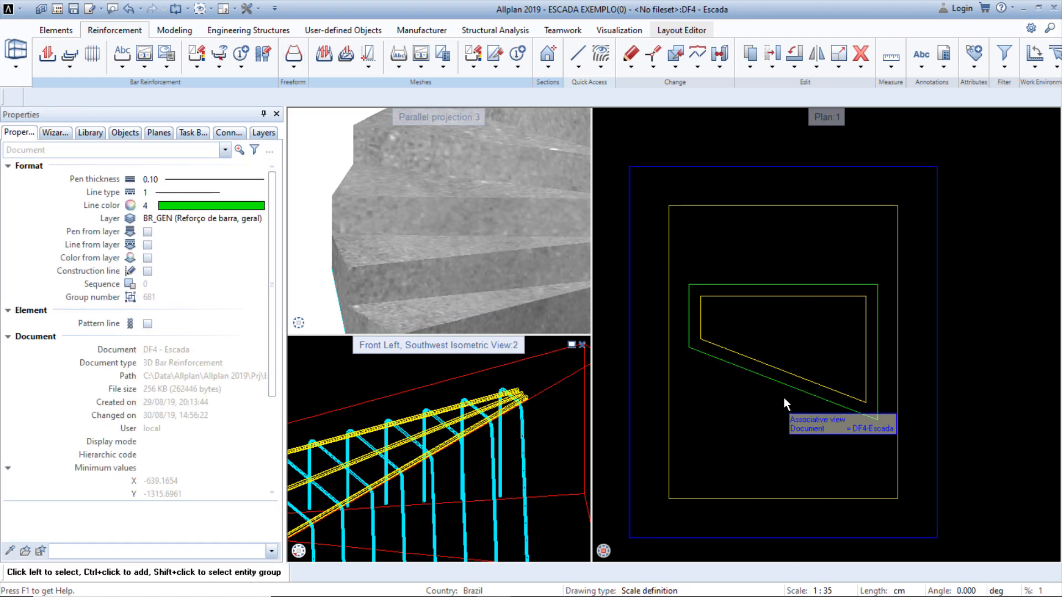
pyautogui.scroll(2, 718, 323)
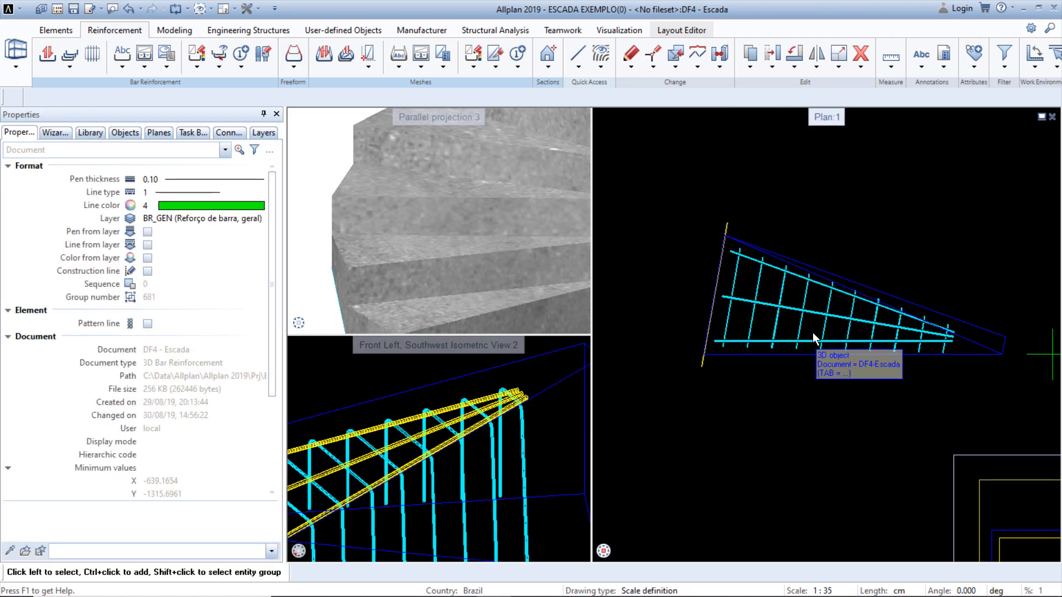
pyautogui.click(812, 333)
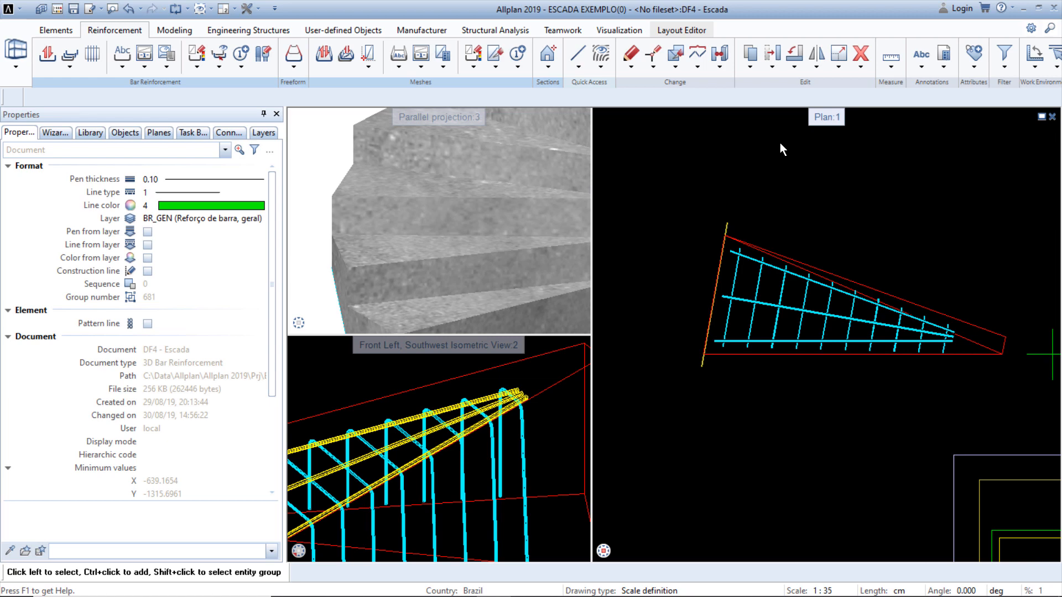
pyautogui.click(750, 55)
pyautogui.scroll(3, 776, 329)
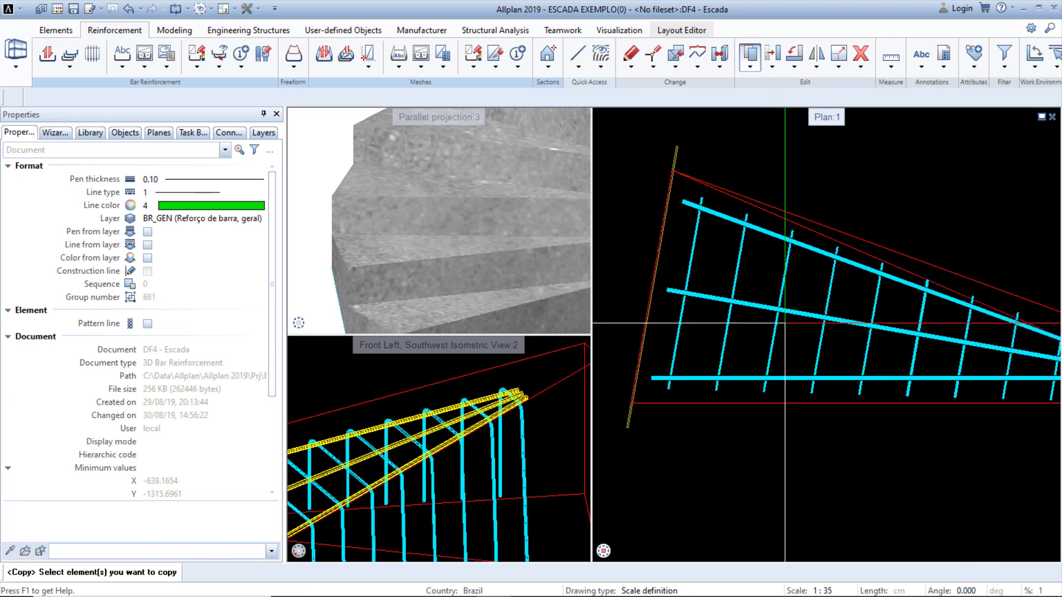
pyautogui.click(800, 312)
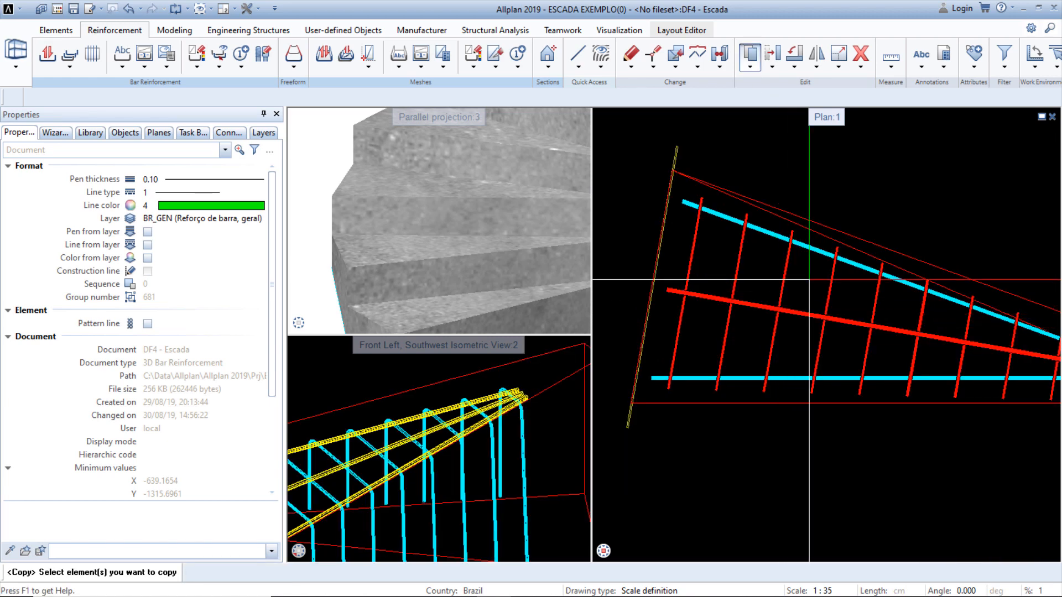
pyautogui.click(819, 250)
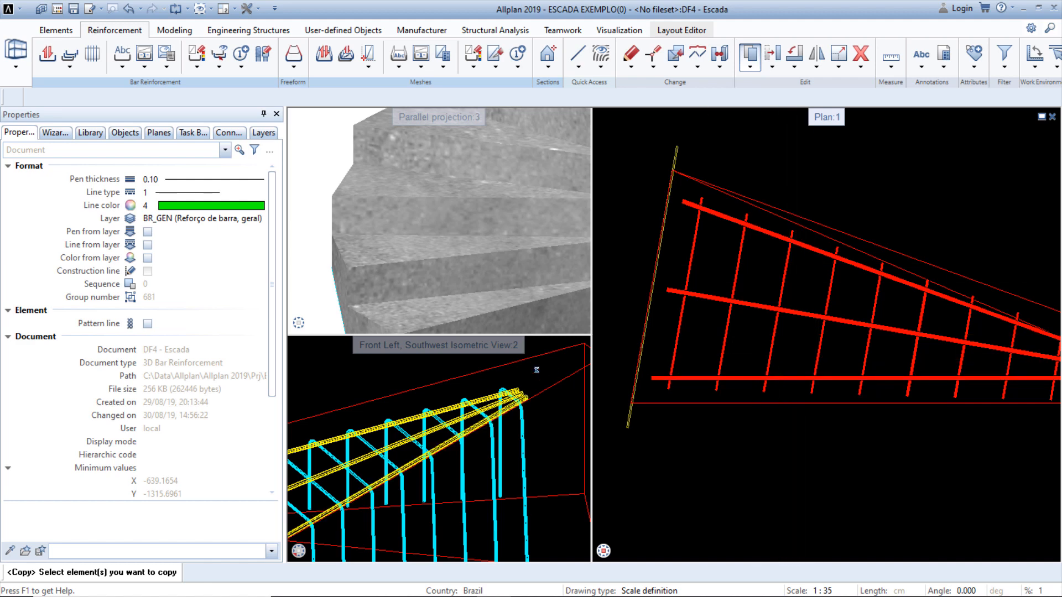
pyautogui.scroll(-3, 537, 370)
pyautogui.rightClick(423, 424)
pyautogui.scroll(3, 420, 425)
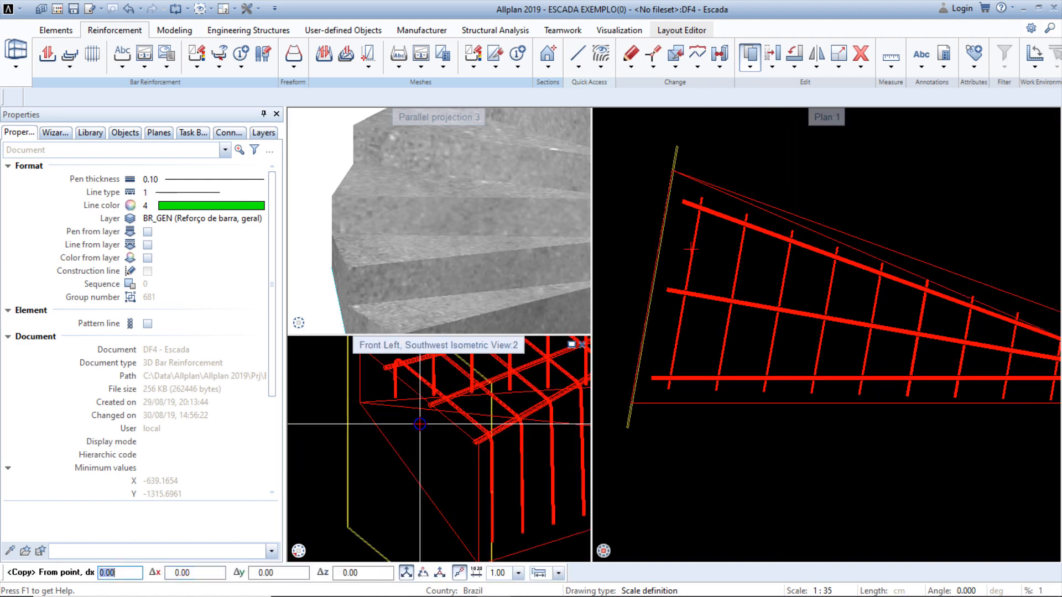
pyautogui.scroll(1, 419, 424)
pyautogui.click(493, 447)
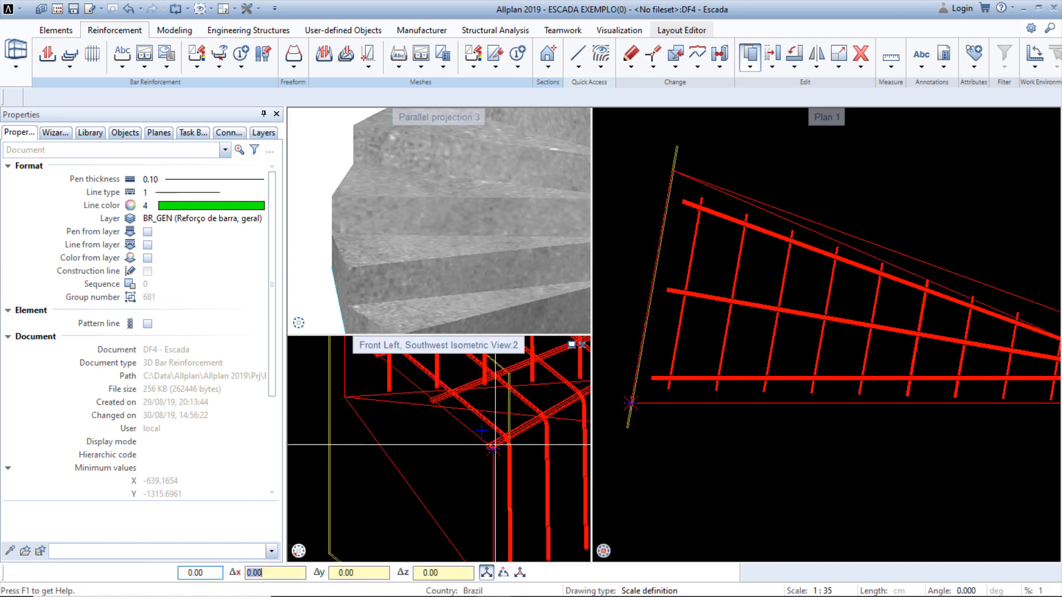
pyautogui.scroll(-5, 493, 396)
pyautogui.scroll(5, 494, 396)
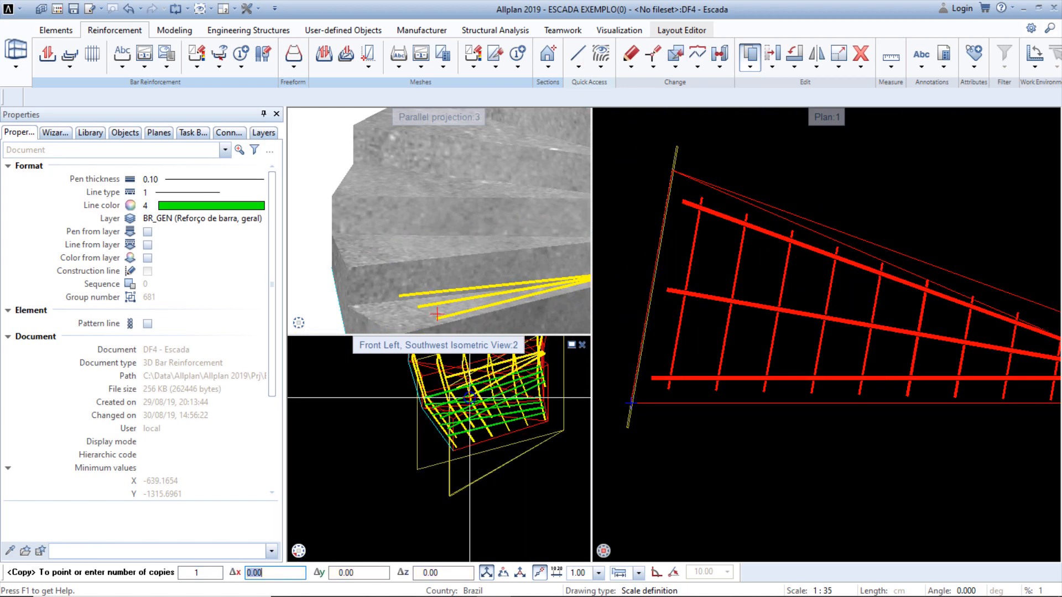
pyautogui.click(443, 447)
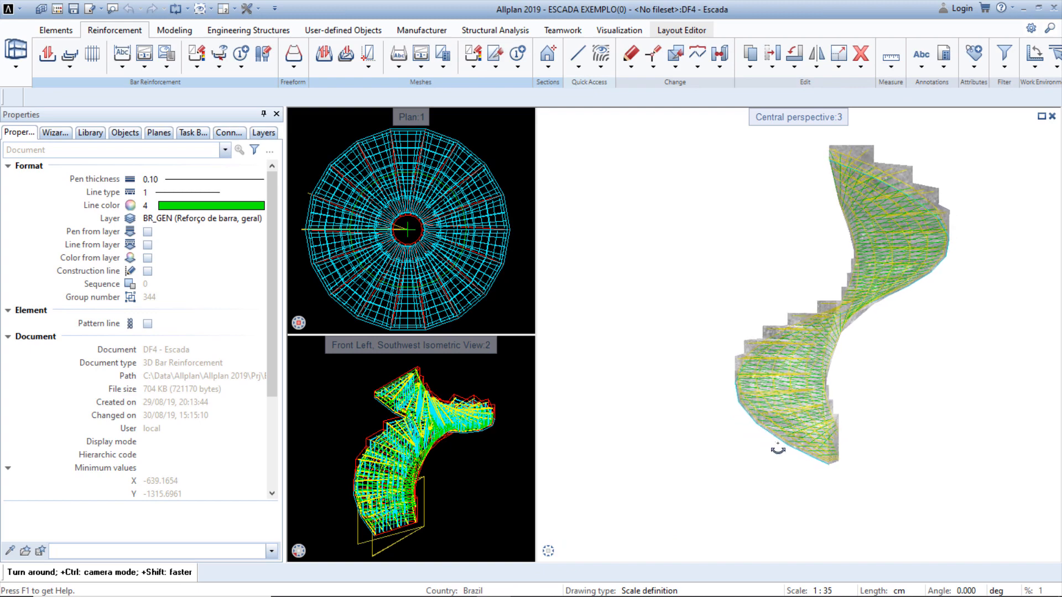
pyautogui.scroll(5, 816, 447)
pyautogui.scroll(3, 841, 481)
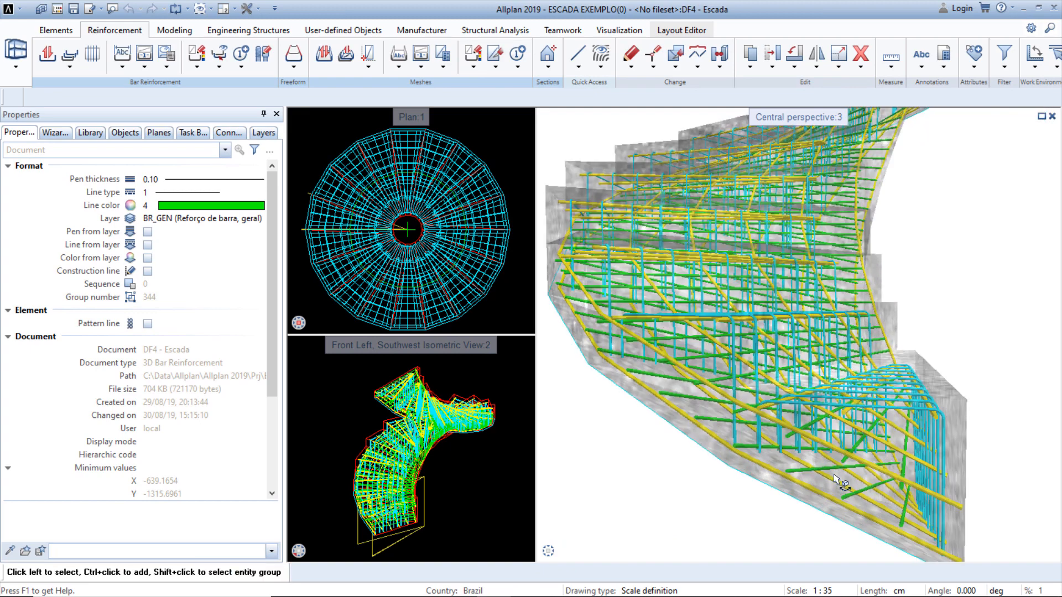
pyautogui.moveTo(841, 482); pyautogui.dragTo(811, 449, button='middle')
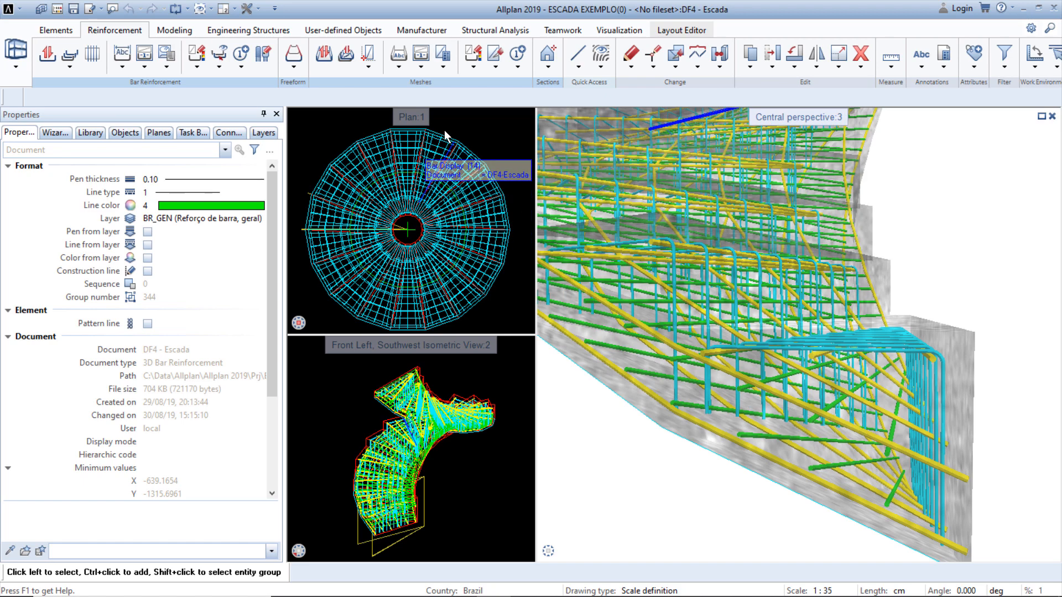
# Show the plan in the large viewport and place a fan label above the section's upper point bars with quantity, mark, diameter and spacing.
pyautogui.moveTo(418, 124); pyautogui.dragTo(647, 281)
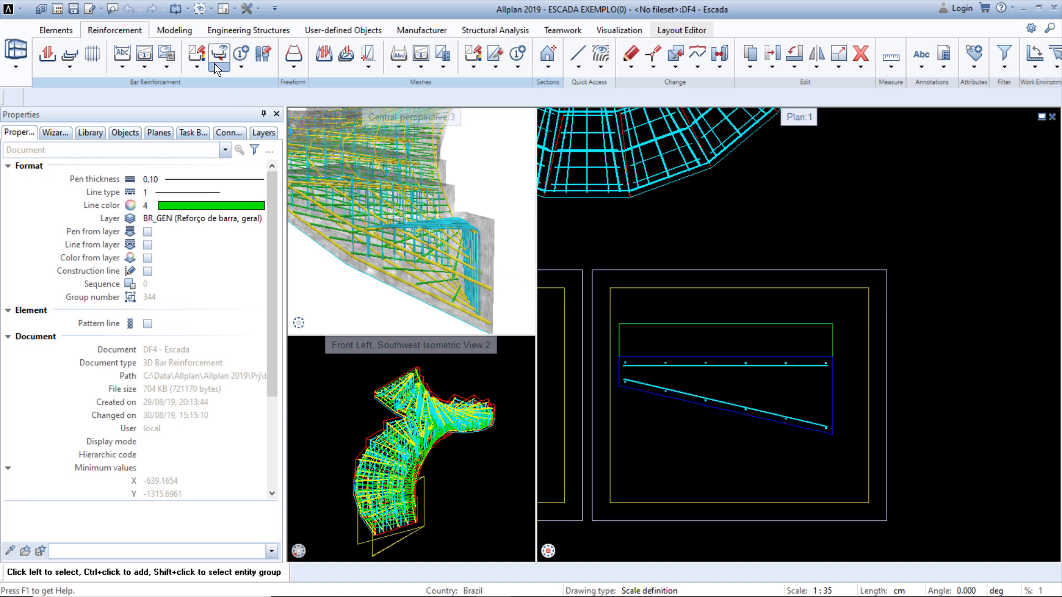
pyautogui.click(121, 56)
pyautogui.moveTo(600, 342); pyautogui.dragTo(847, 365)
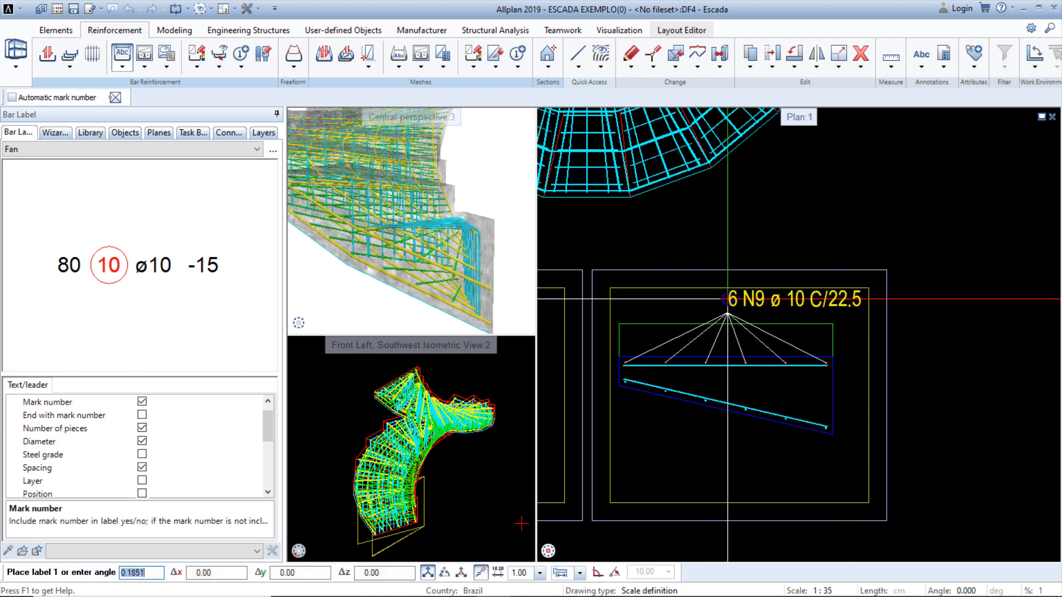
pyautogui.click(728, 300)
pyautogui.press('Escape')
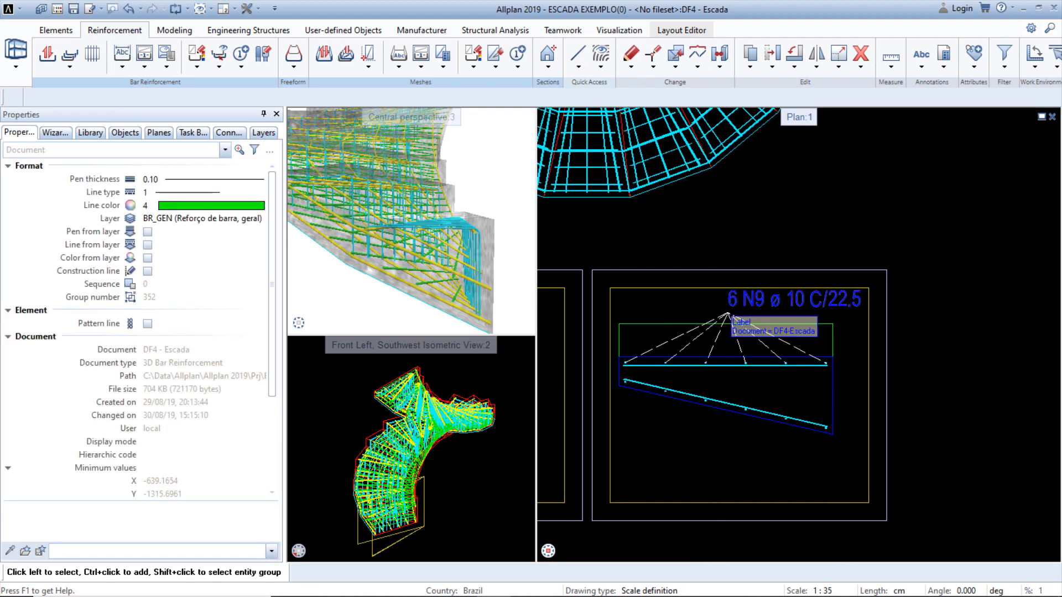
# Insert the associative legend 1 BW - Tabela de aço (sem dobra) from Office, 19 Engenharia, beside the section views.
pyautogui.click(943, 63)
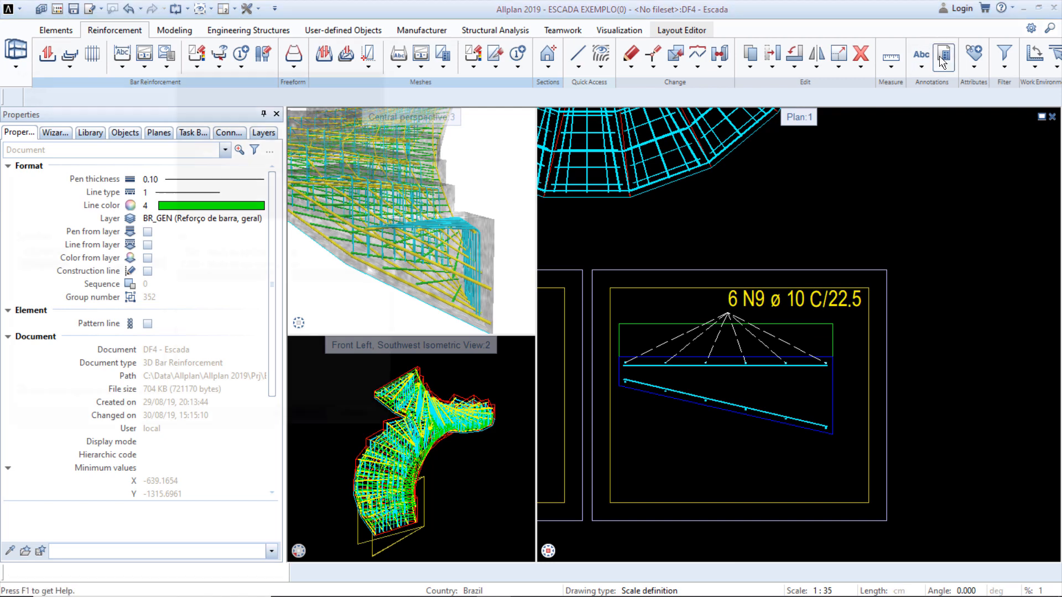
pyautogui.click(356, 256)
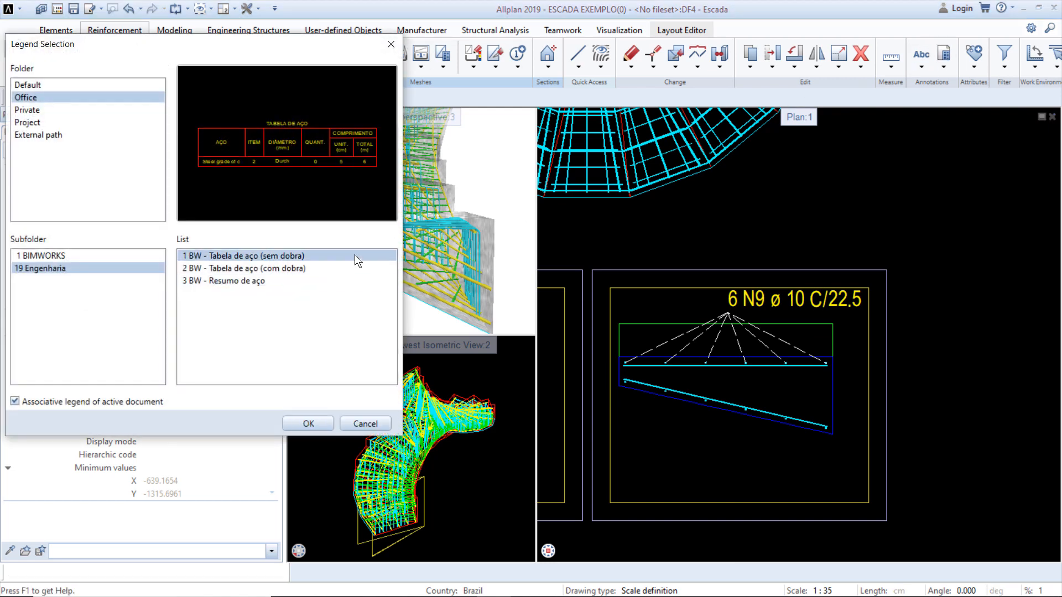
pyautogui.click(326, 420)
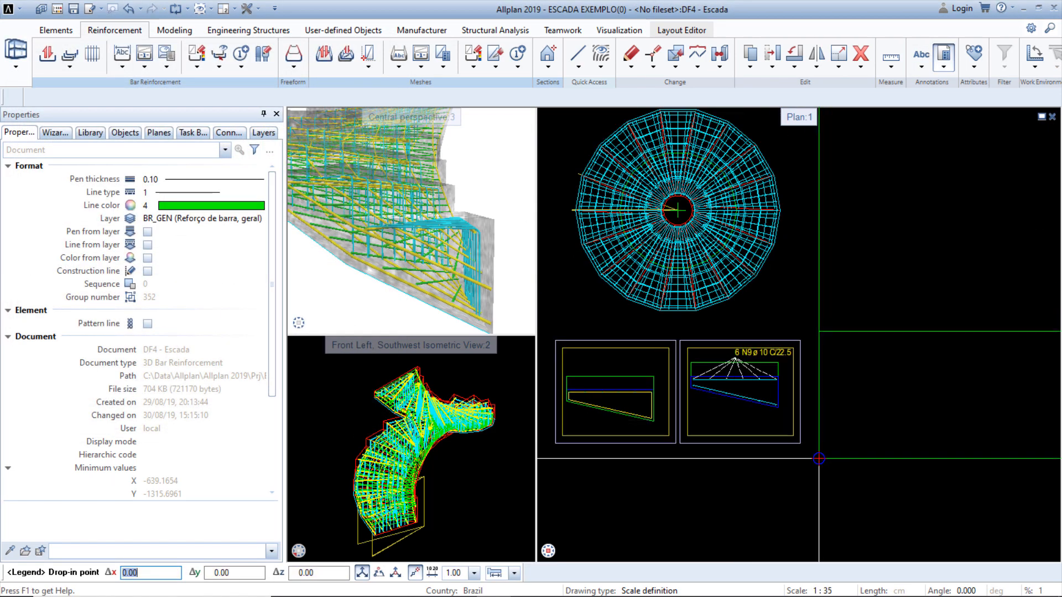
pyautogui.click(816, 466)
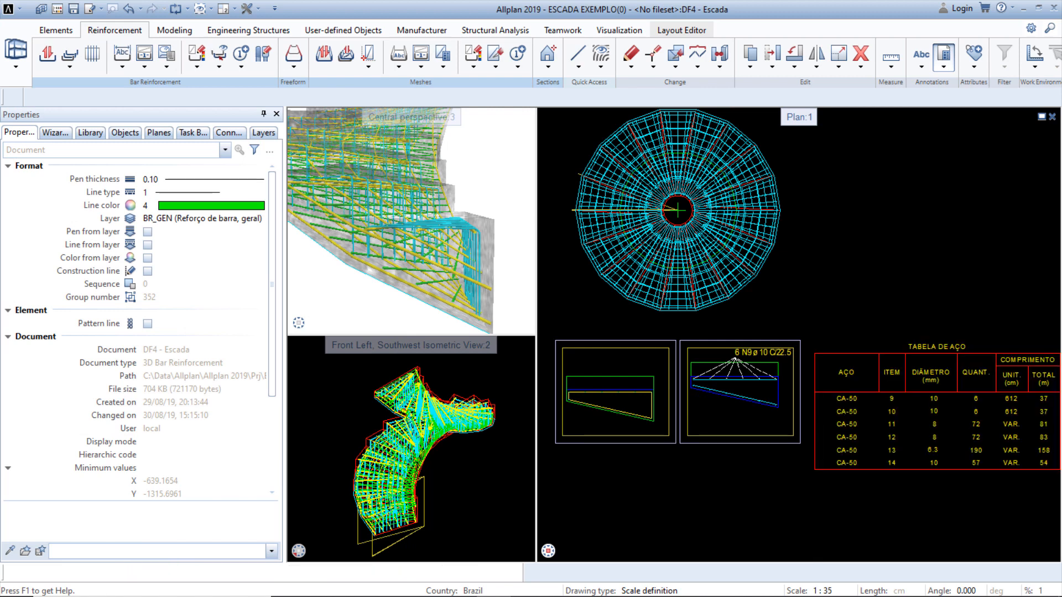
# Insert the associative legend 3 BW - Resumo de aço directly below the steel table.
pyautogui.click(945, 55)
pyautogui.click(274, 283)
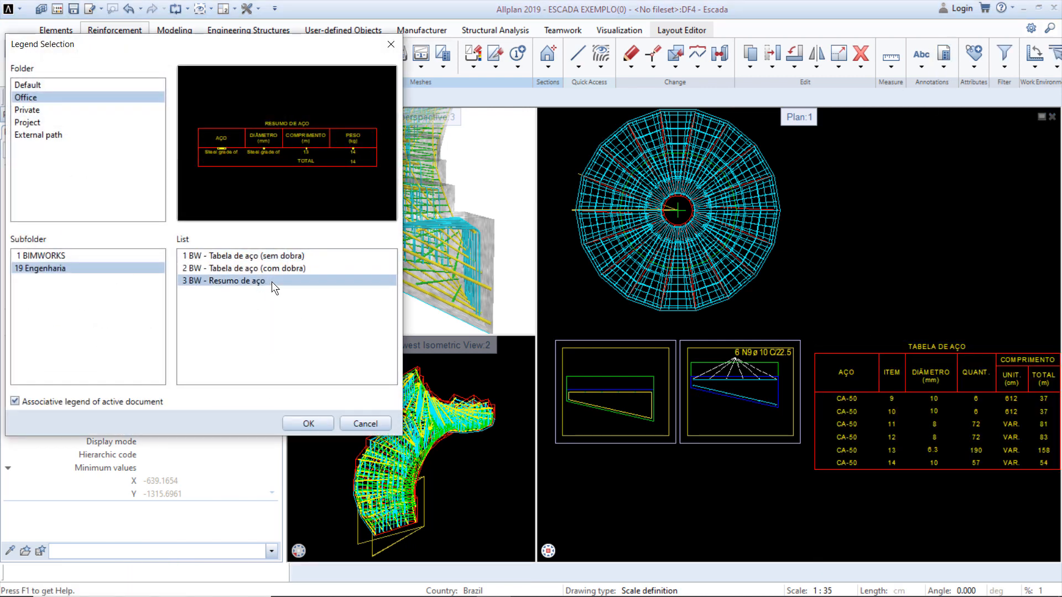
pyautogui.click(309, 424)
pyautogui.moveTo(731, 444); pyautogui.dragTo(597, 377, button='middle')
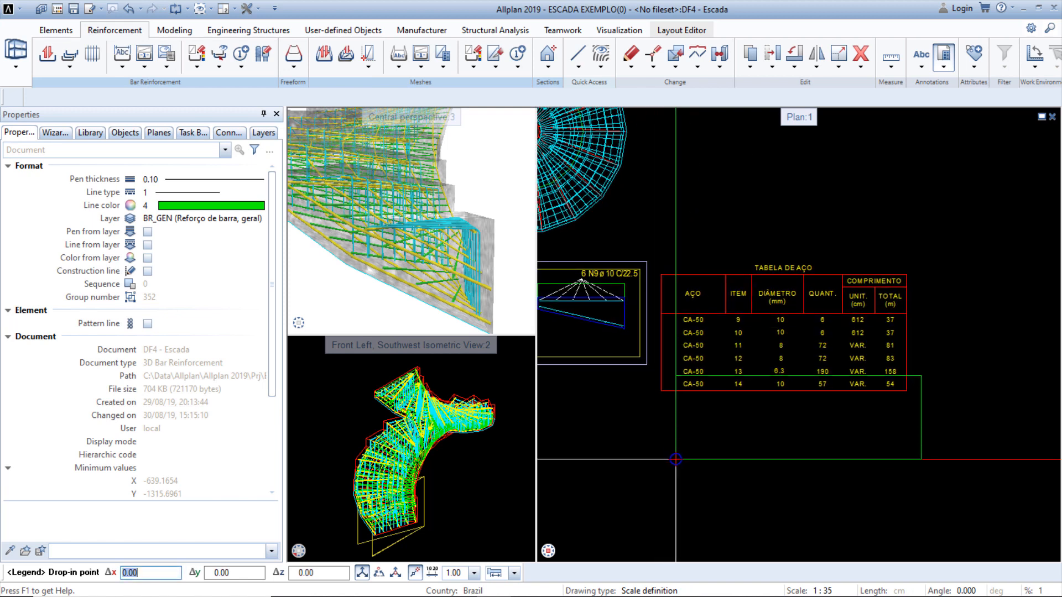
pyautogui.click(662, 486)
pyautogui.scroll(4, 703, 450)
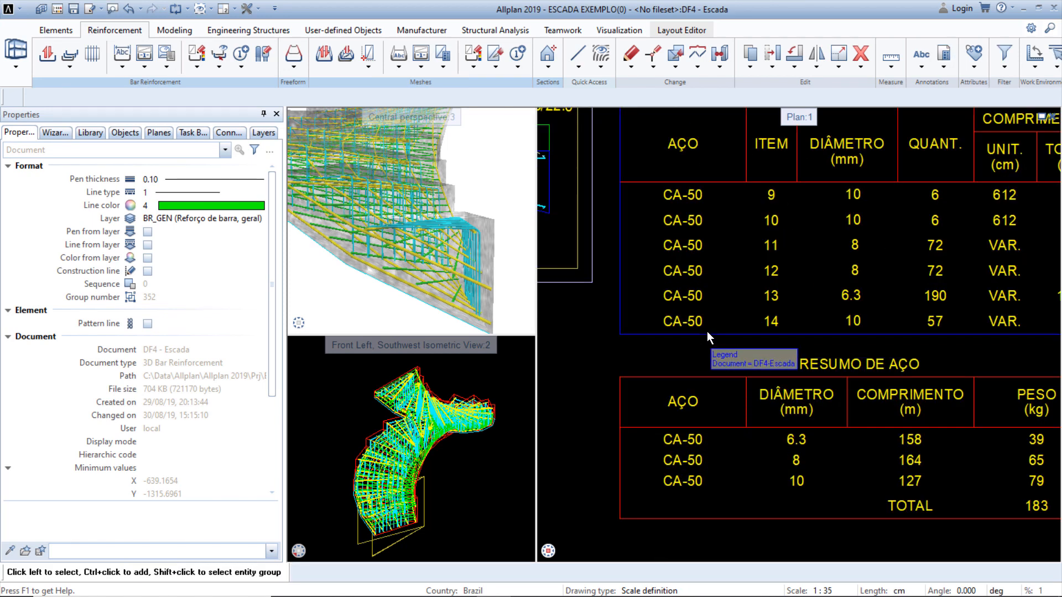
# Place a Full Schema of the treads' 6.3 mm bent bars in the plan, beside the steel table.
pyautogui.scroll(-5, 708, 335)
pyautogui.moveTo(638, 318); pyautogui.dragTo(779, 403, button='middle')
pyautogui.scroll(3, 675, 283)
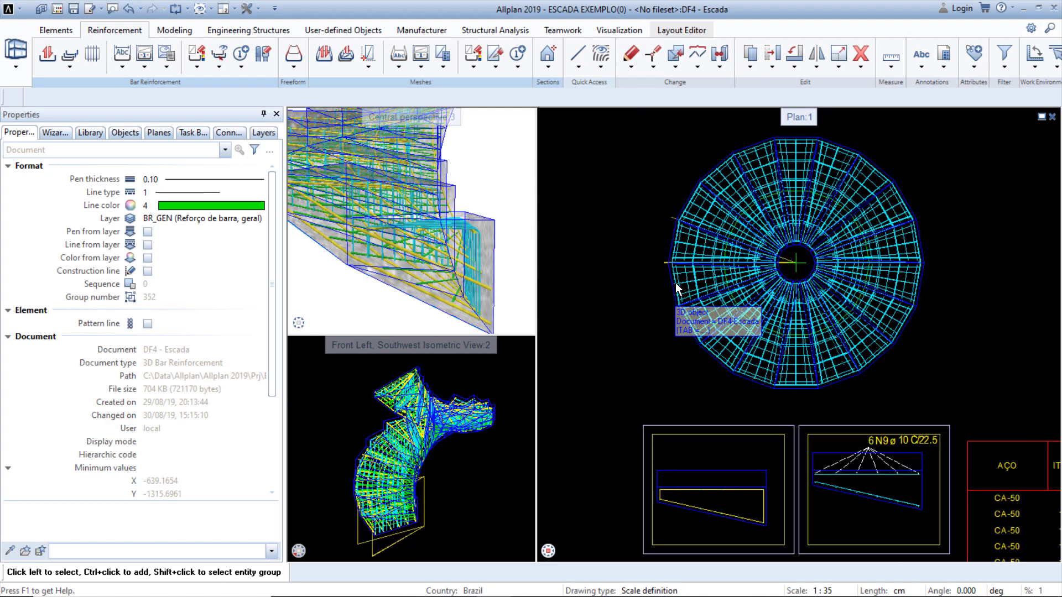
pyautogui.scroll(5, 676, 283)
pyautogui.rightClick(678, 197)
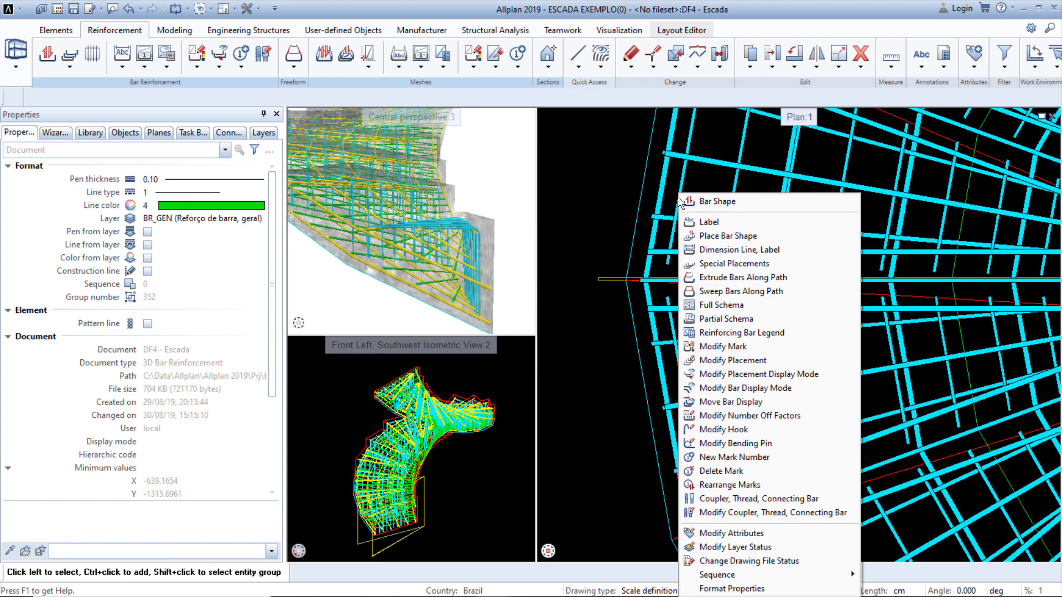
pyautogui.click(723, 305)
pyautogui.scroll(-10, 672, 329)
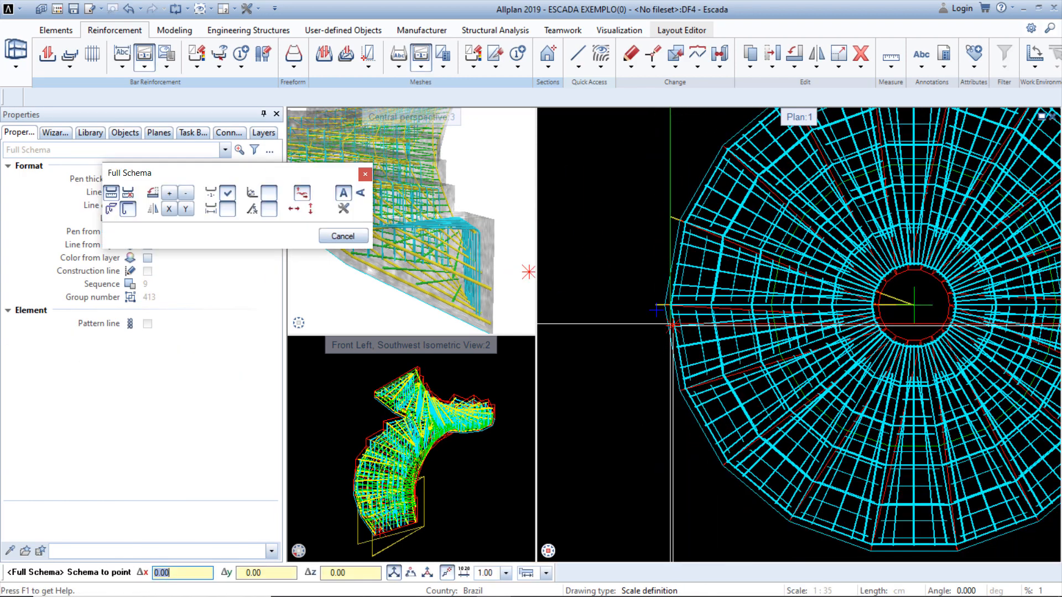
pyautogui.scroll(2, 816, 363)
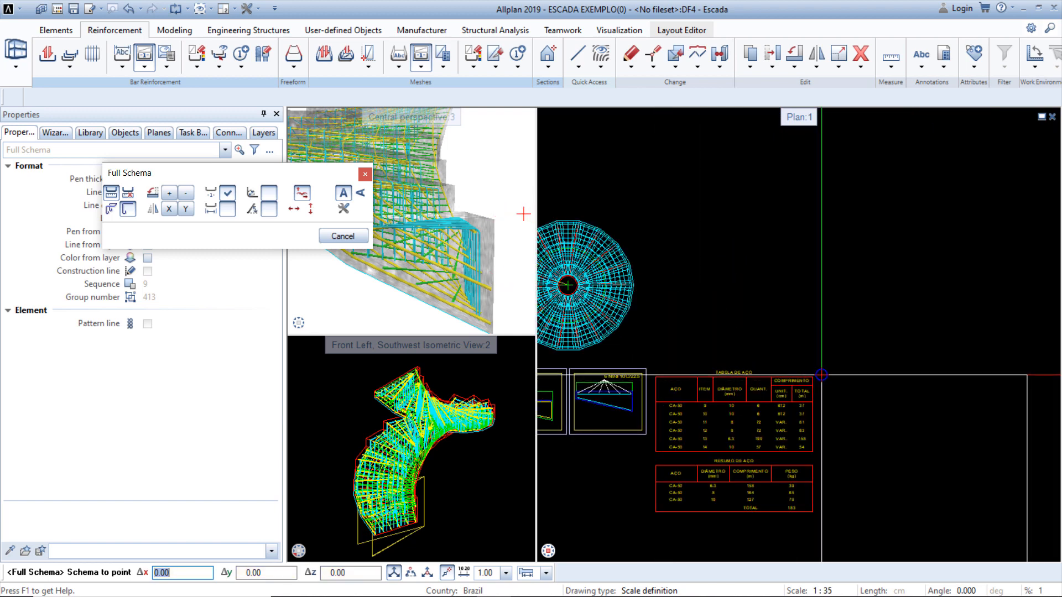
pyautogui.click(823, 372)
pyautogui.moveTo(842, 446); pyautogui.dragTo(883, 365, button='middle')
pyautogui.press('Escape')
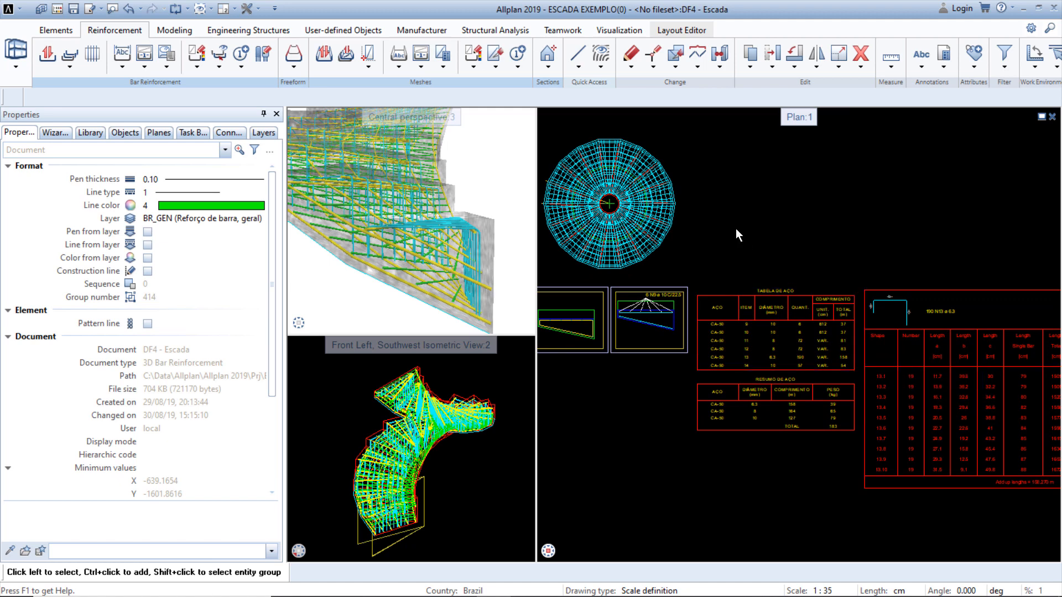
# Create a view of the whole spiral stair with the filter set to Shell and place it below the two section views.
pyautogui.click(549, 55)
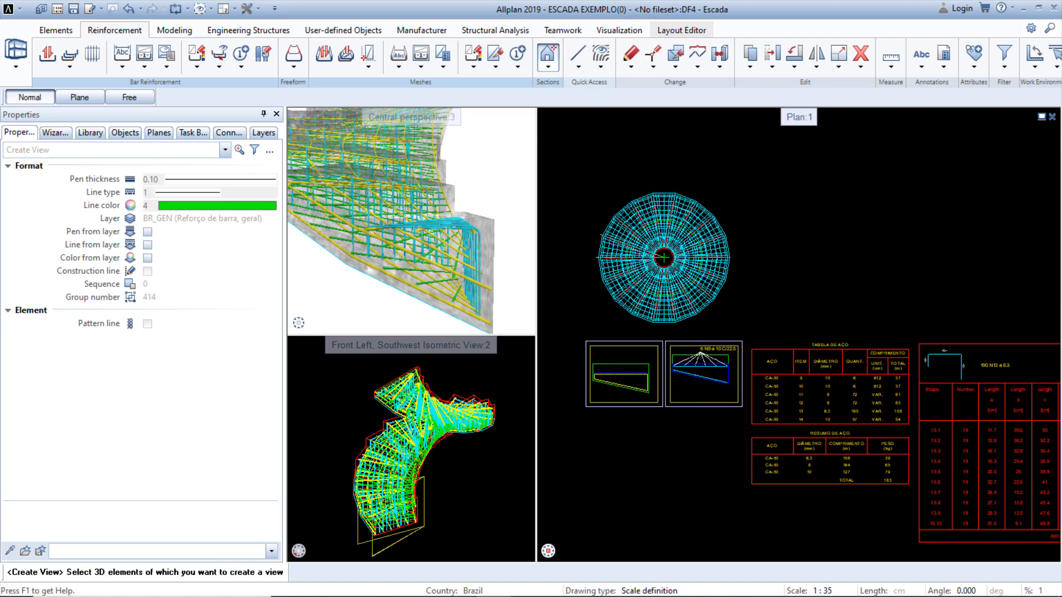
pyautogui.moveTo(578, 175); pyautogui.dragTo(743, 326)
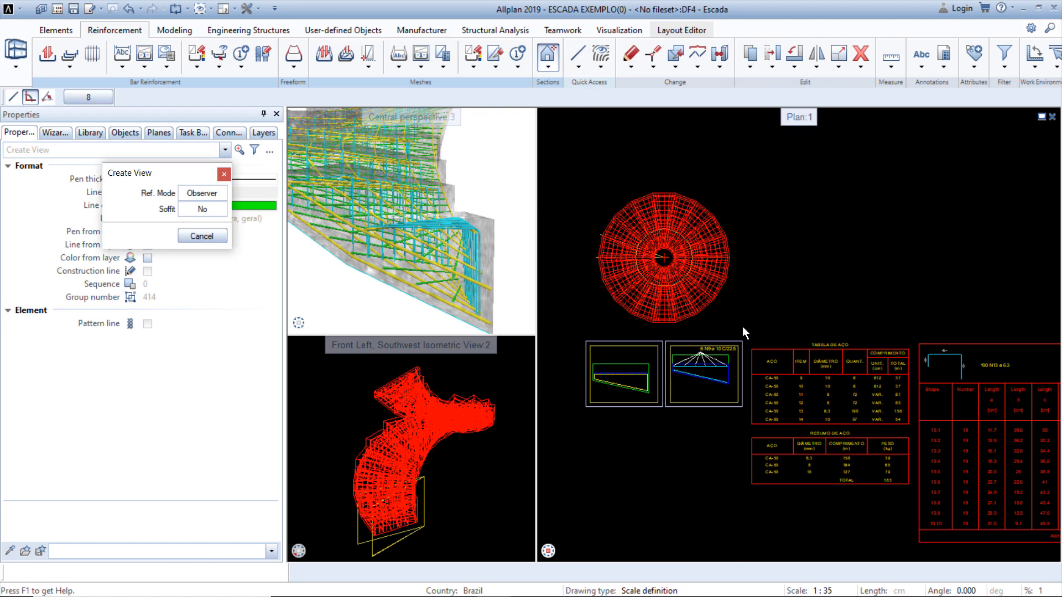
pyautogui.click(641, 314)
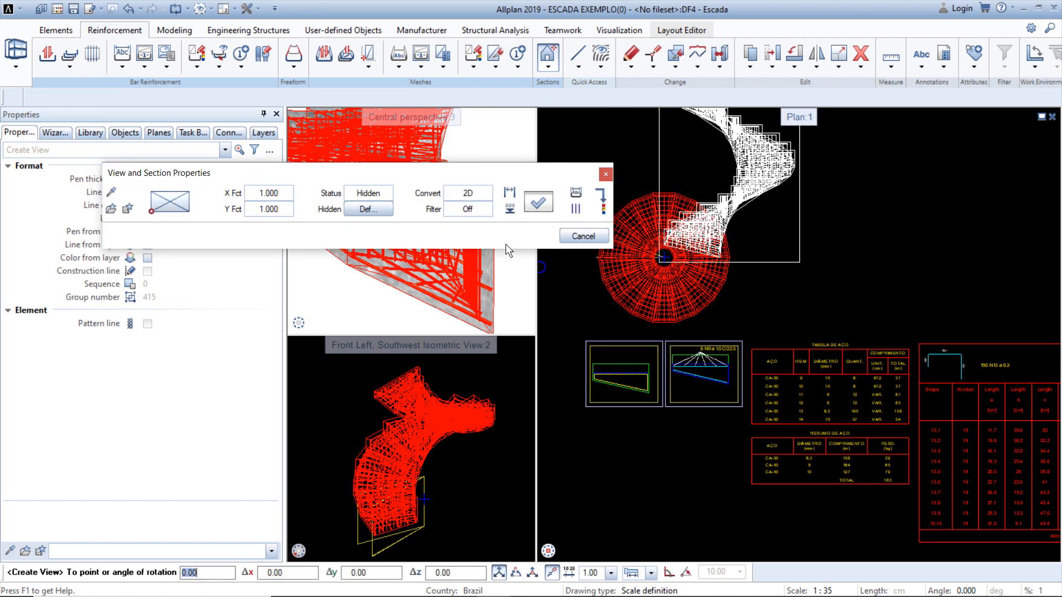
pyautogui.click(471, 210)
pyautogui.doubleClick(445, 236)
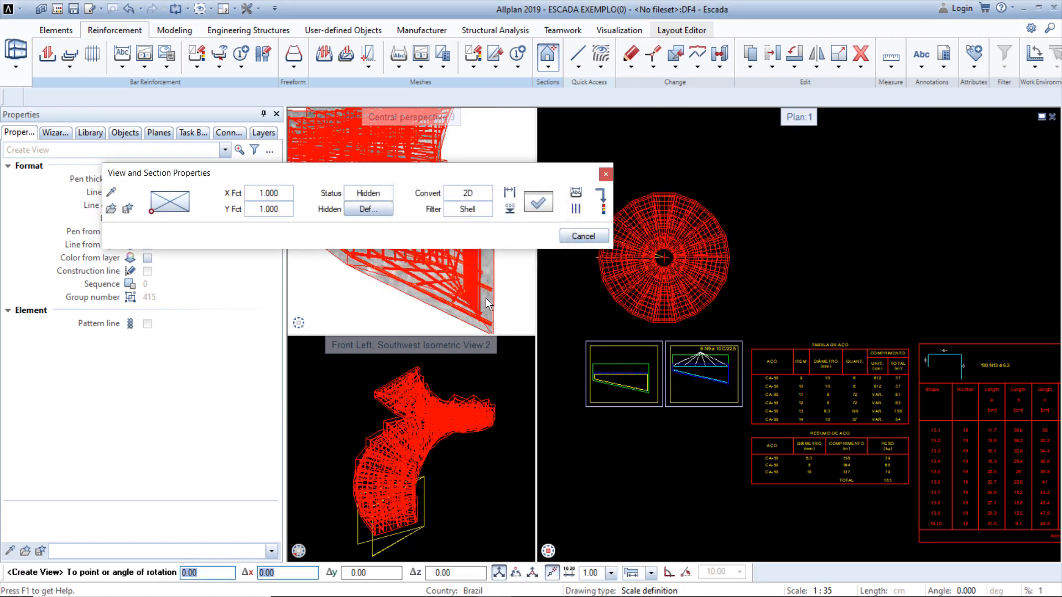
pyautogui.scroll(2, 610, 480)
pyautogui.click(594, 493)
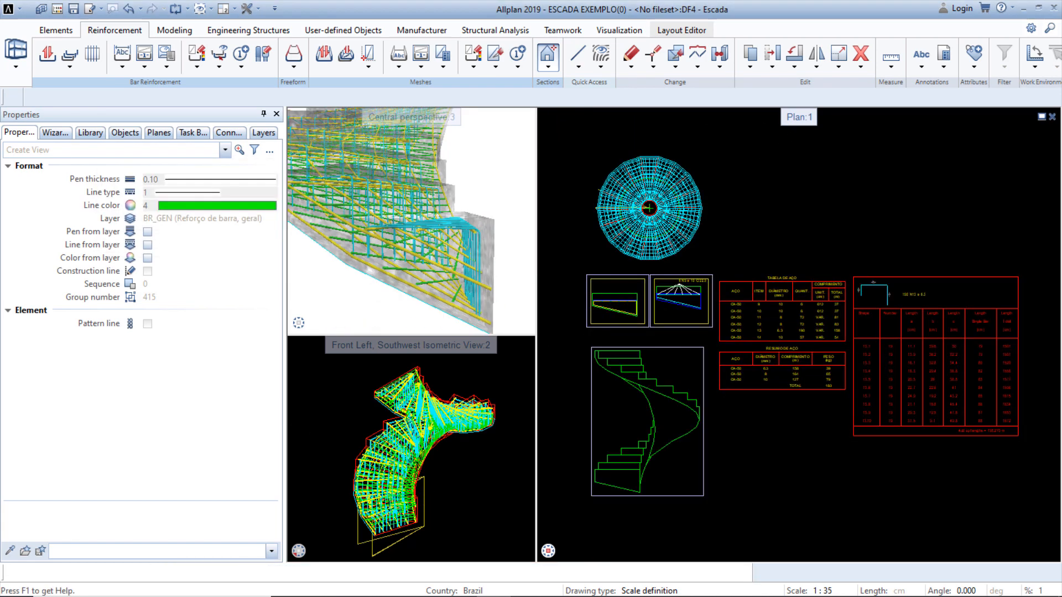
pyautogui.press('Escape')
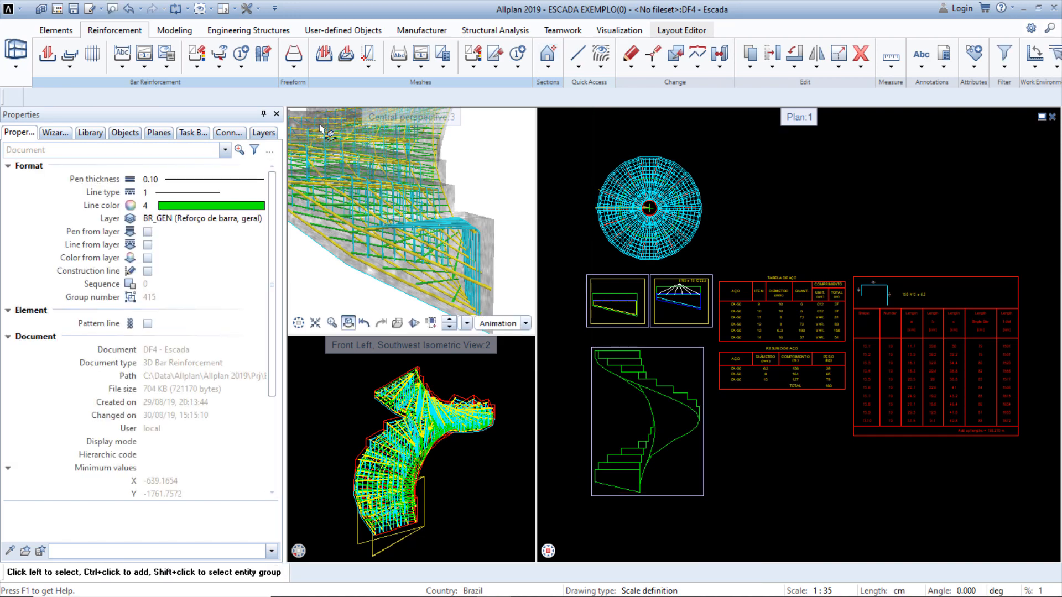
# Draw a circle in the plan, centred on the stair's centre and passing through the middle of the treads.
pyautogui.click(231, 31)
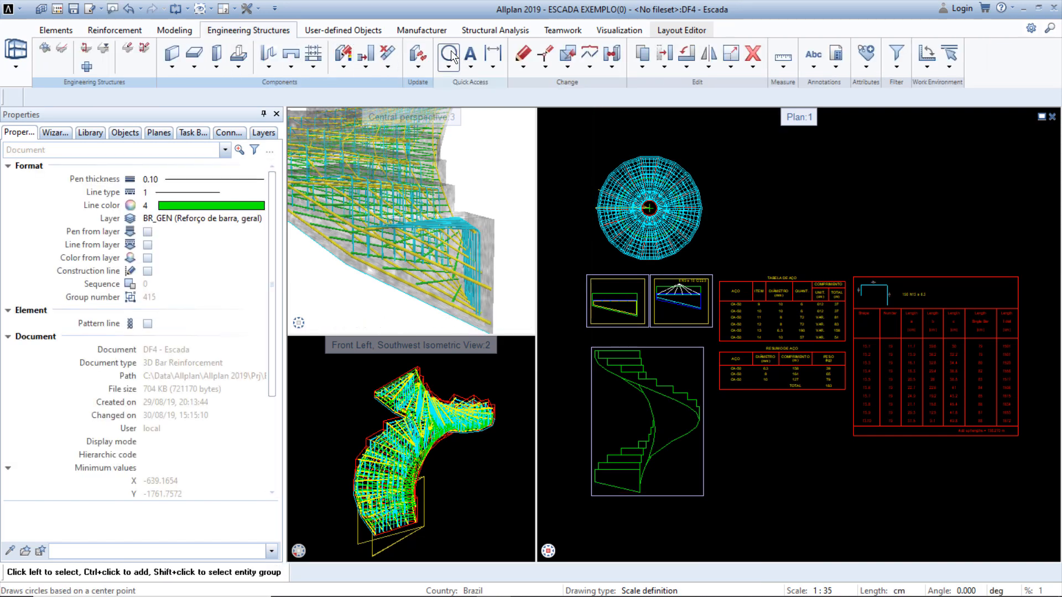
pyautogui.scroll(8, 594, 200)
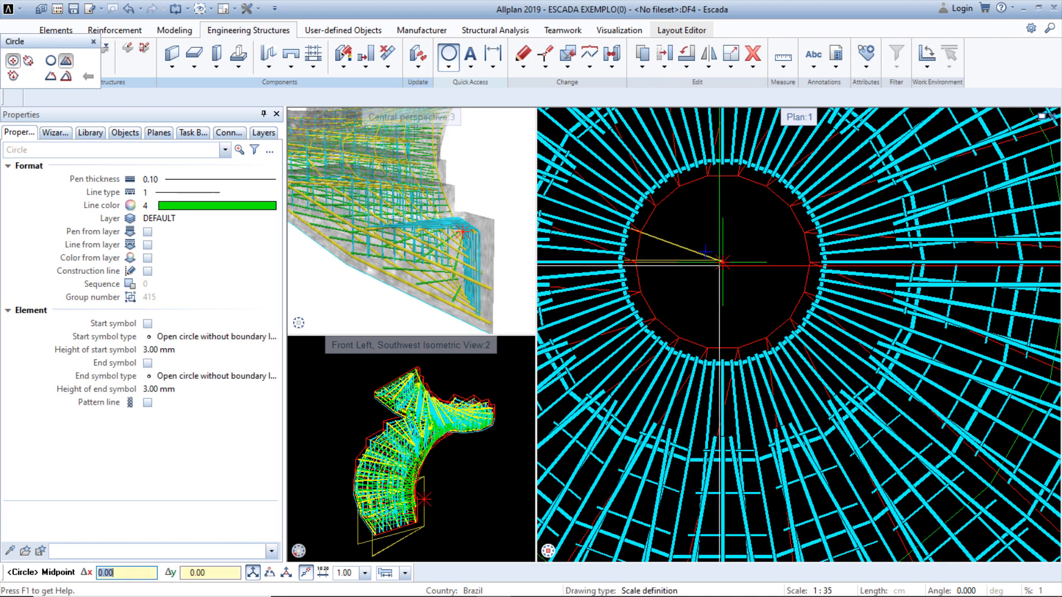
pyautogui.click(722, 263)
pyautogui.scroll(-4, 724, 265)
pyautogui.scroll(4, 637, 277)
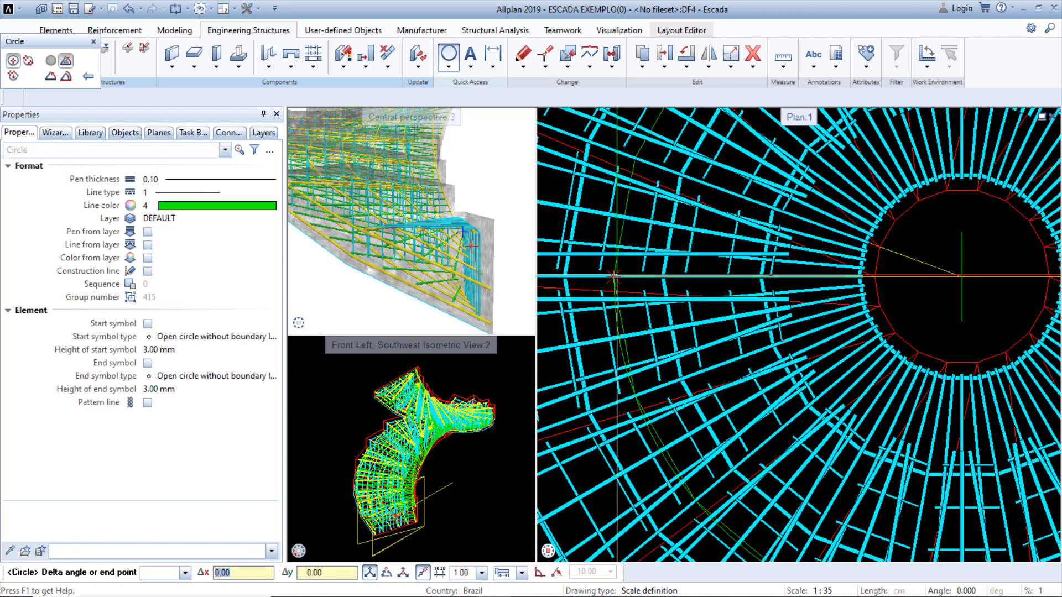
pyautogui.click(617, 275)
pyautogui.scroll(-3, 631, 276)
pyautogui.press('Escape')
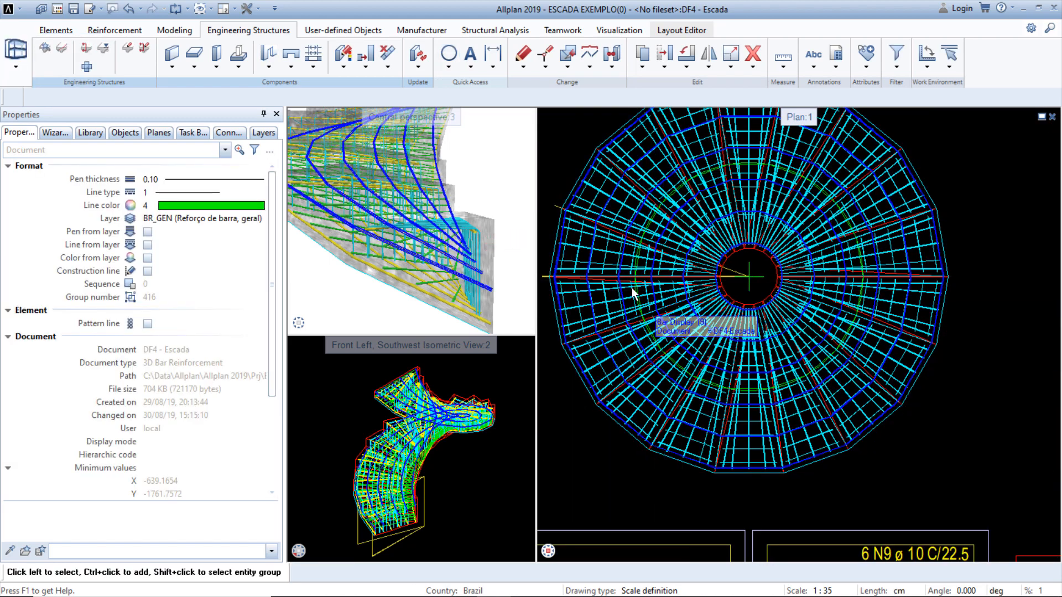
# Create a Section Along Curve using the mid-tread circle as clipping path and place it below the stair's elevation view.
pyautogui.click(86, 48)
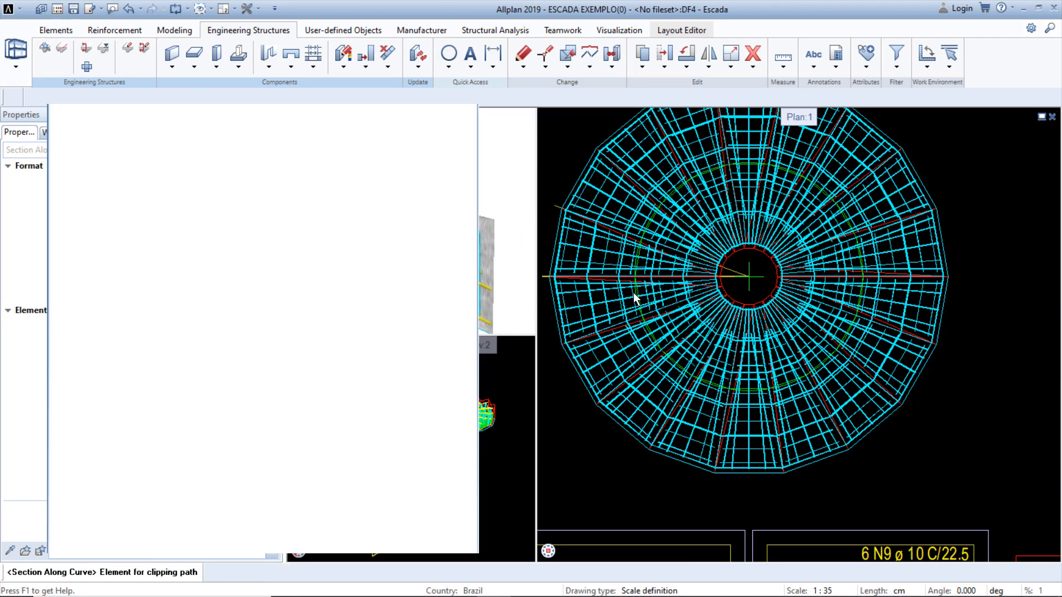
pyautogui.scroll(6, 637, 303)
pyautogui.click(638, 304)
pyautogui.scroll(-3, 636, 303)
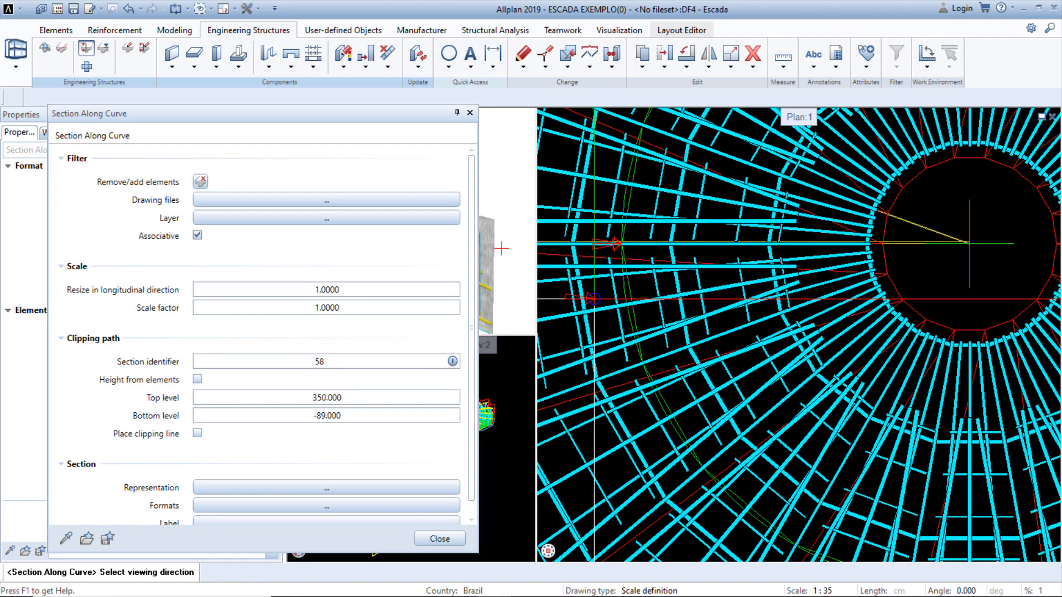
pyautogui.click(623, 298)
pyautogui.scroll(-5, 617, 294)
pyautogui.scroll(-5, 611, 320)
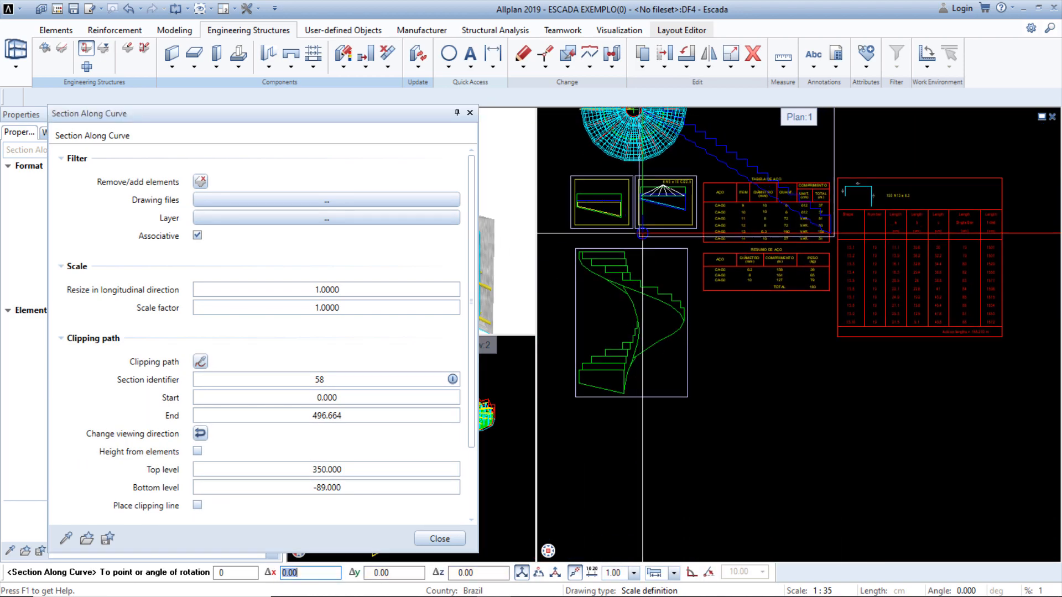
pyautogui.click(607, 422)
pyautogui.press('Escape')
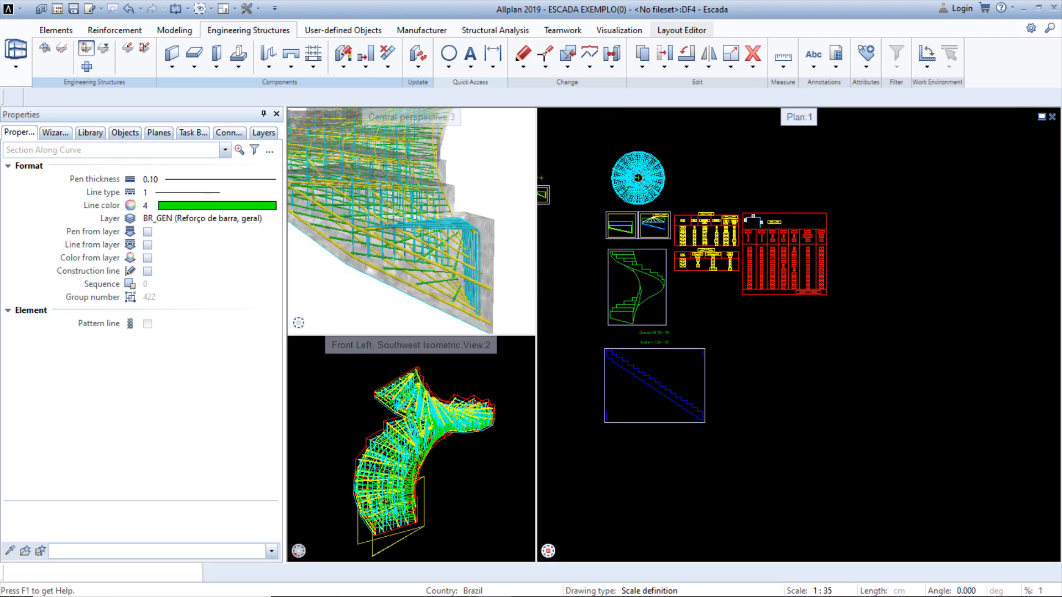
# Inspect the new elevation and developed section, and show the central perspective of the reinforced stair in the large viewport.
pyautogui.scroll(5, 609, 404)
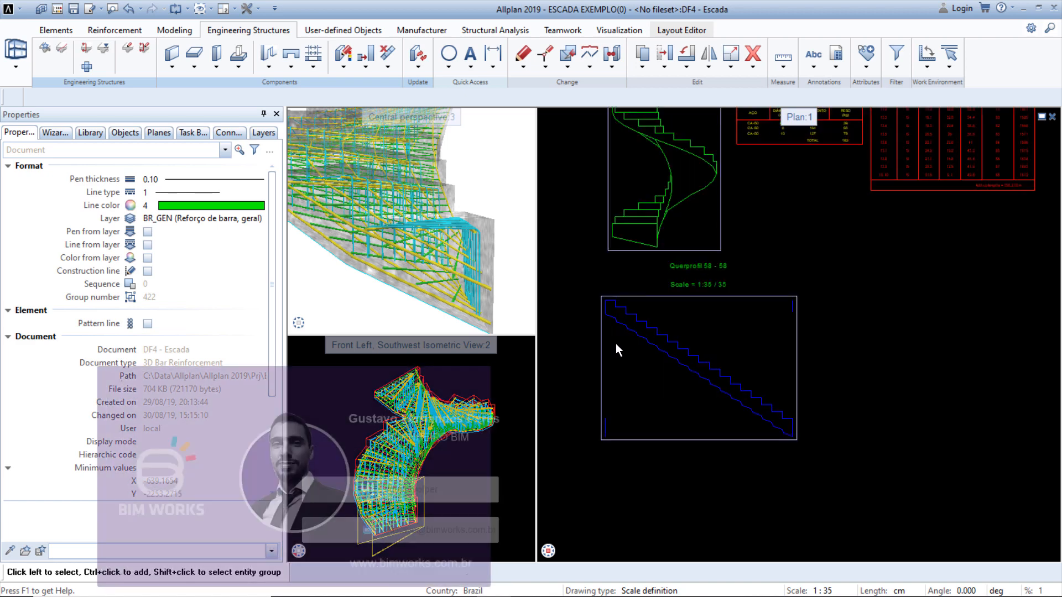
pyautogui.moveTo(678, 241); pyautogui.dragTo(662, 465, button='middle')
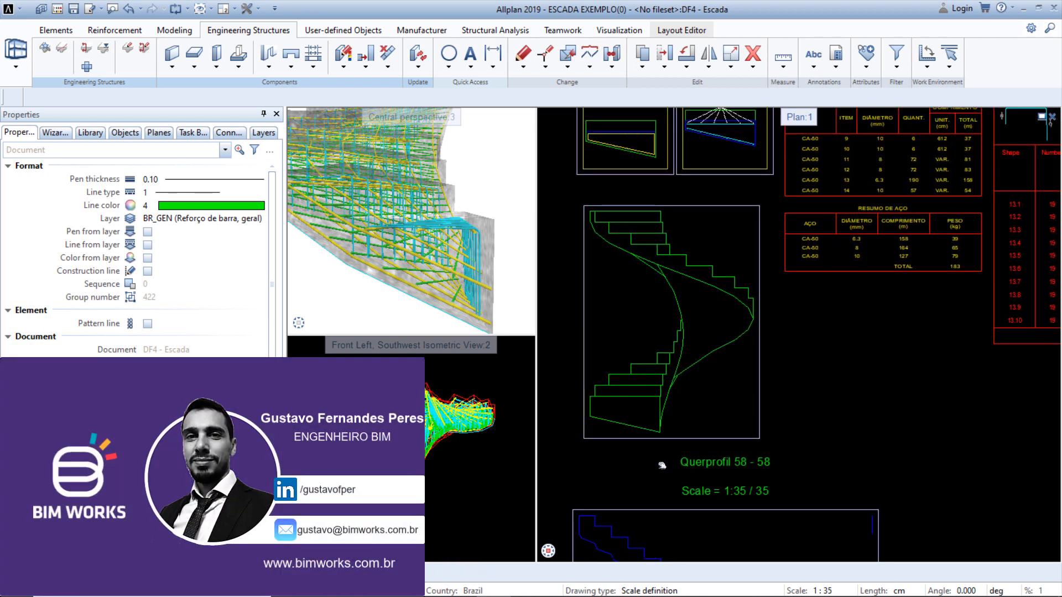
pyautogui.moveTo(450, 114); pyautogui.dragTo(592, 182)
pyautogui.scroll(-1, 717, 282)
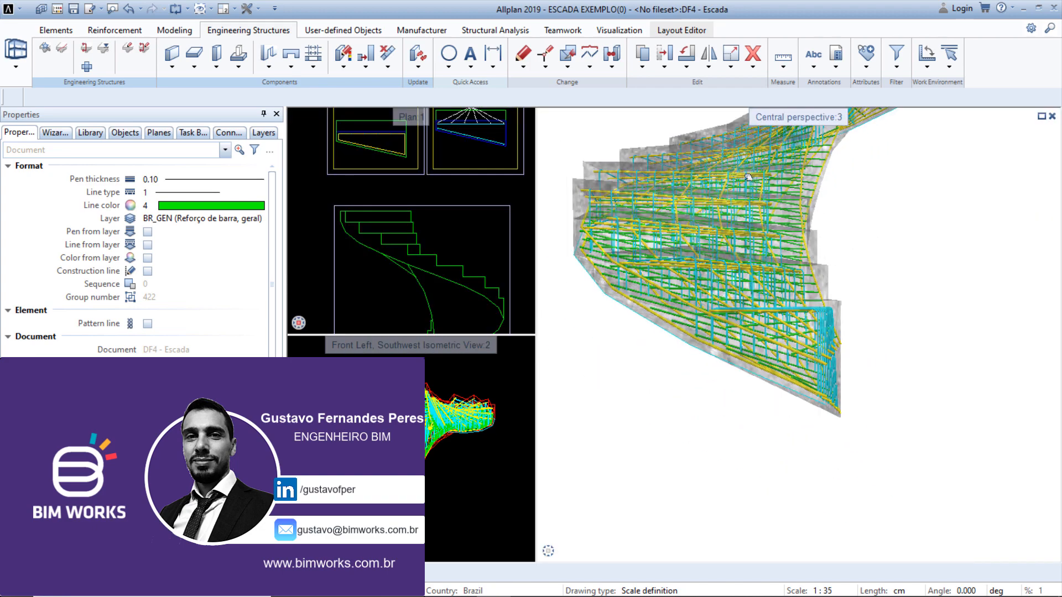